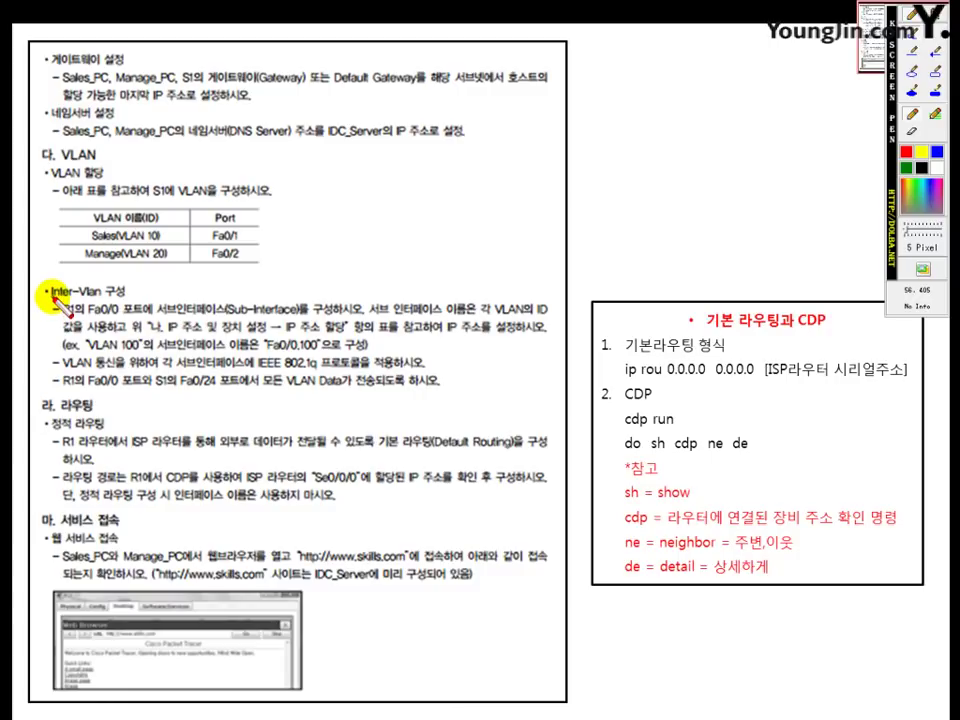
Step: Underline the Inter-Vlan heading, VLAN 10, Fa0/0.100 and IEEE 802.1q, note 'en d 10', then erase everything
left_click_drag(51, 297, 125, 297)
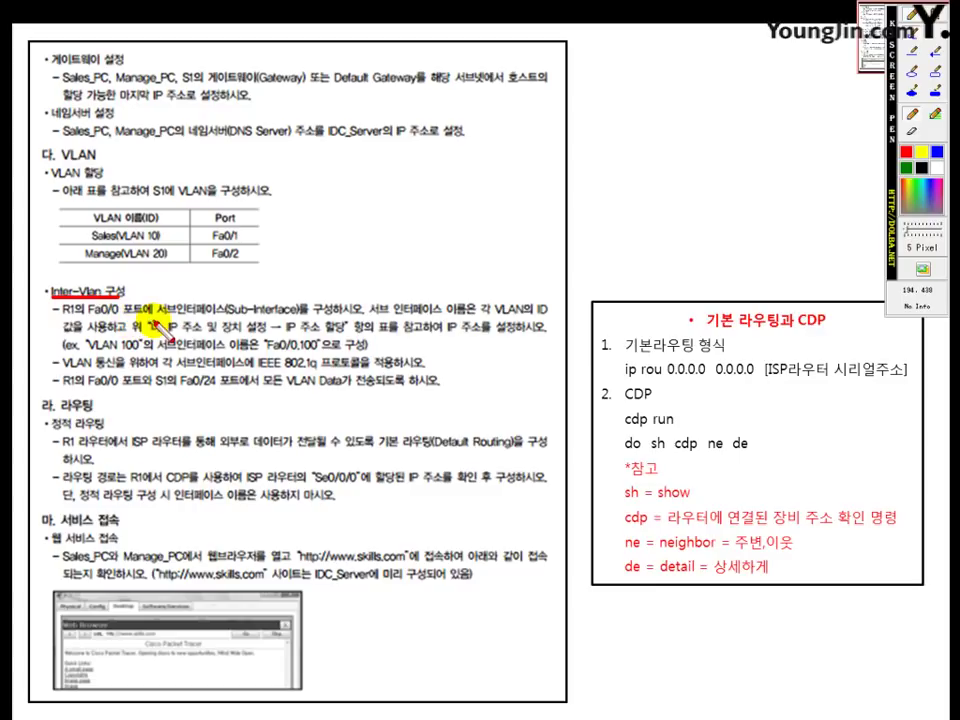
mouse_move(118, 240)
left_mouse_down()
mouse_move(158, 239)
mouse_move(130, 262)
mouse_move(165, 265)
left_mouse_up()
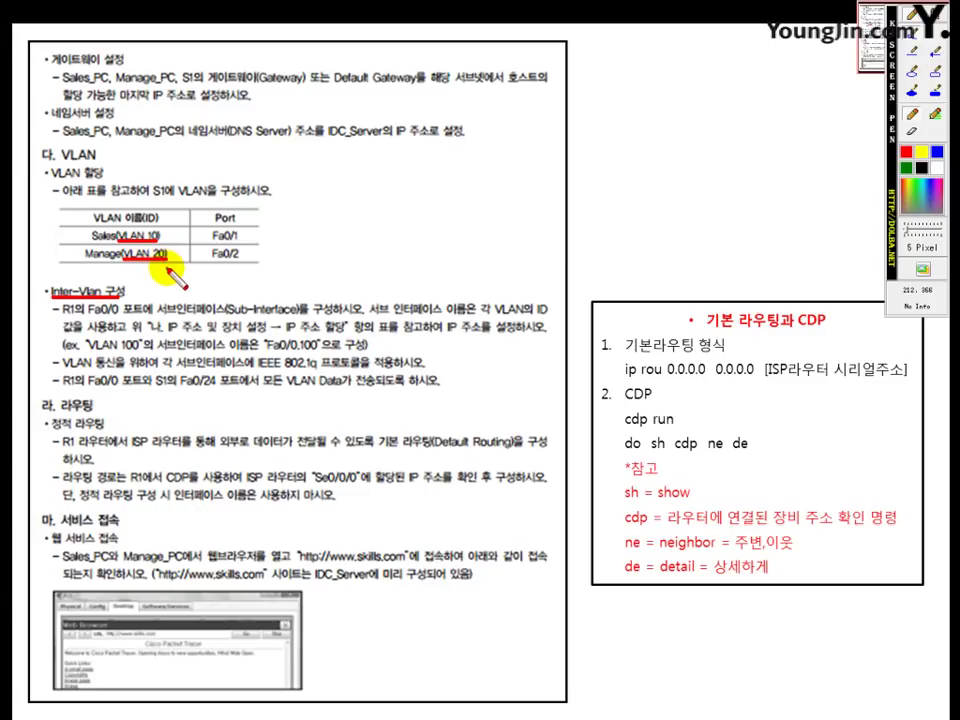
left_click_drag(130, 291, 152, 290)
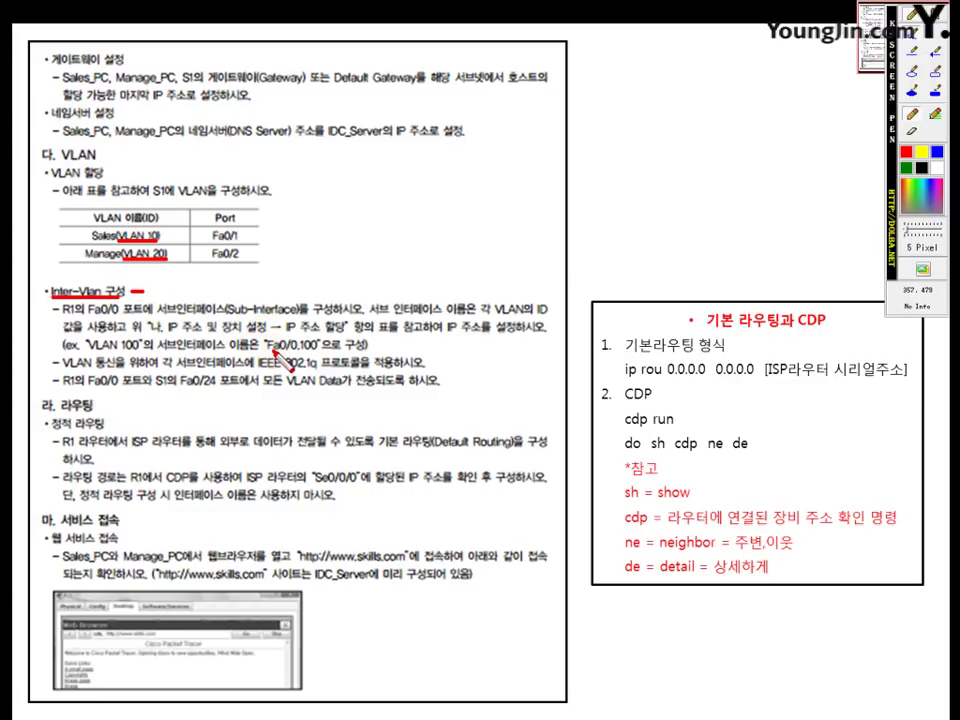
left_click_drag(268, 351, 299, 352)
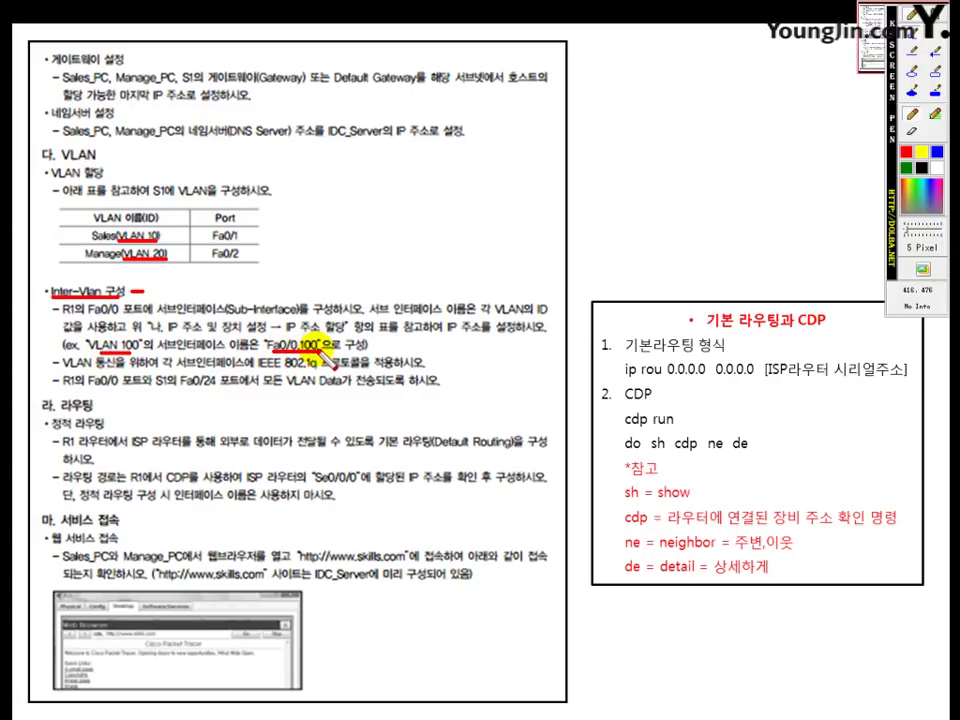
left_click_drag(161, 210, 161, 231)
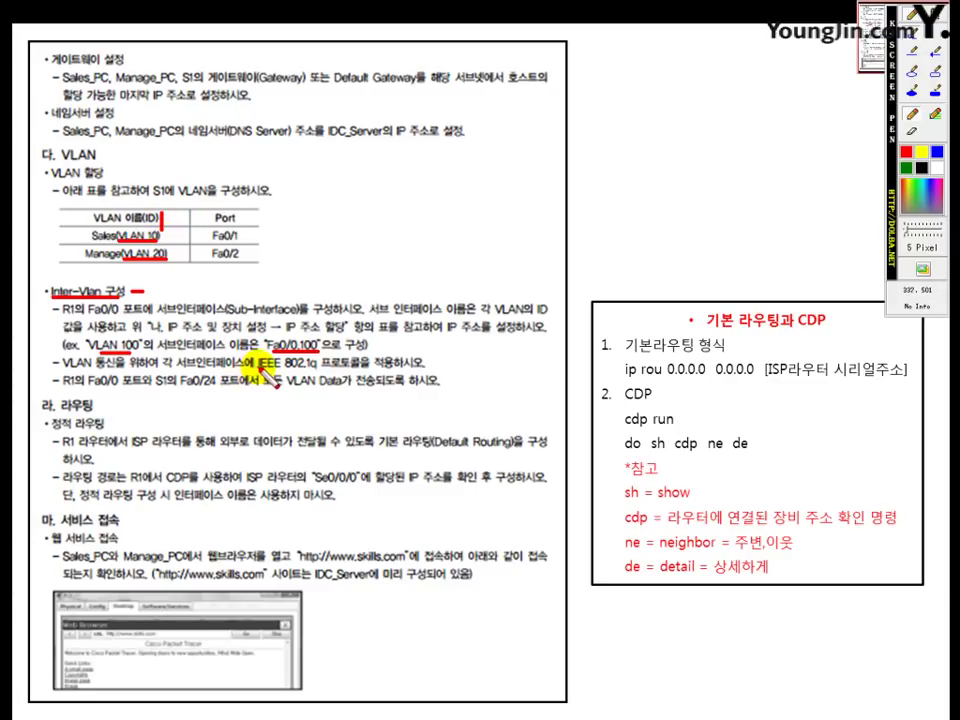
mouse_move(258, 369)
left_mouse_down()
mouse_move(323, 381)
mouse_move(404, 366)
left_mouse_up()
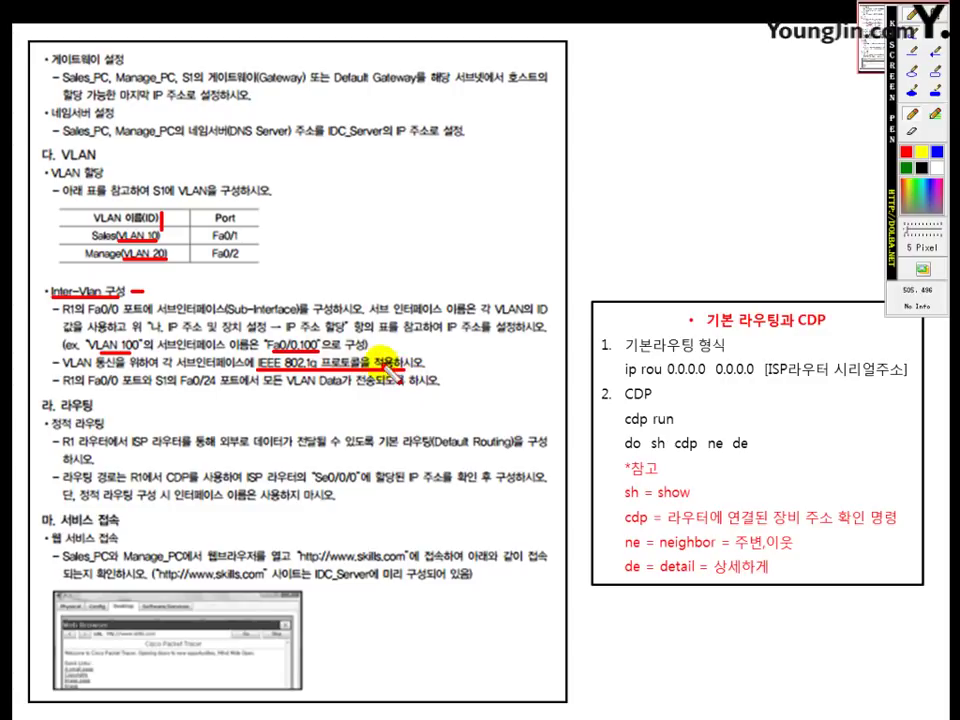
left_click(935, 16)
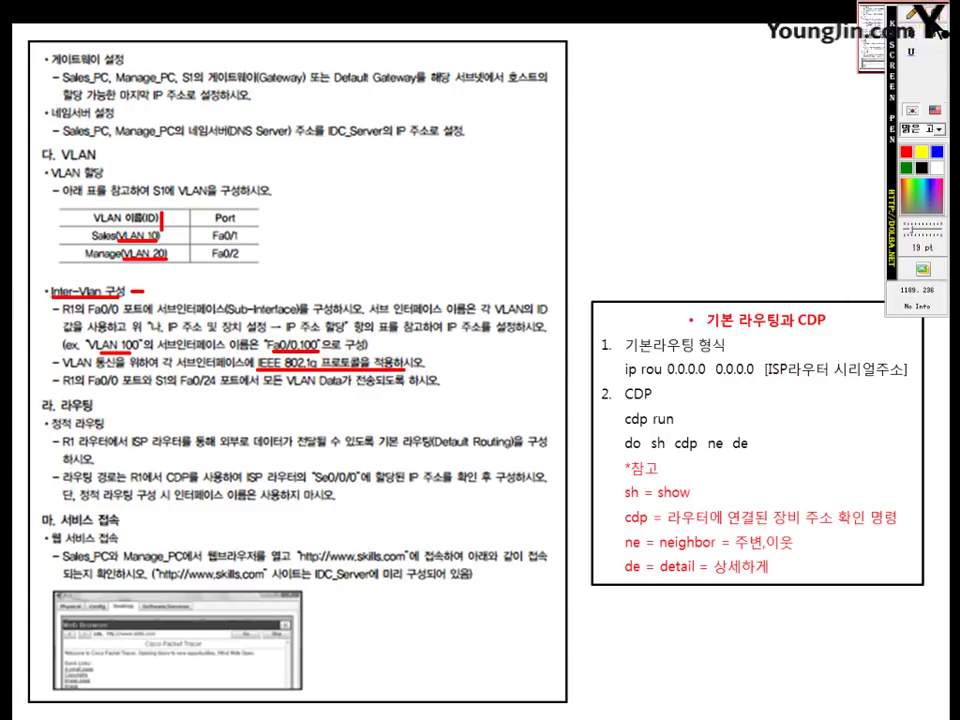
left_click(433, 355)
type("en d")
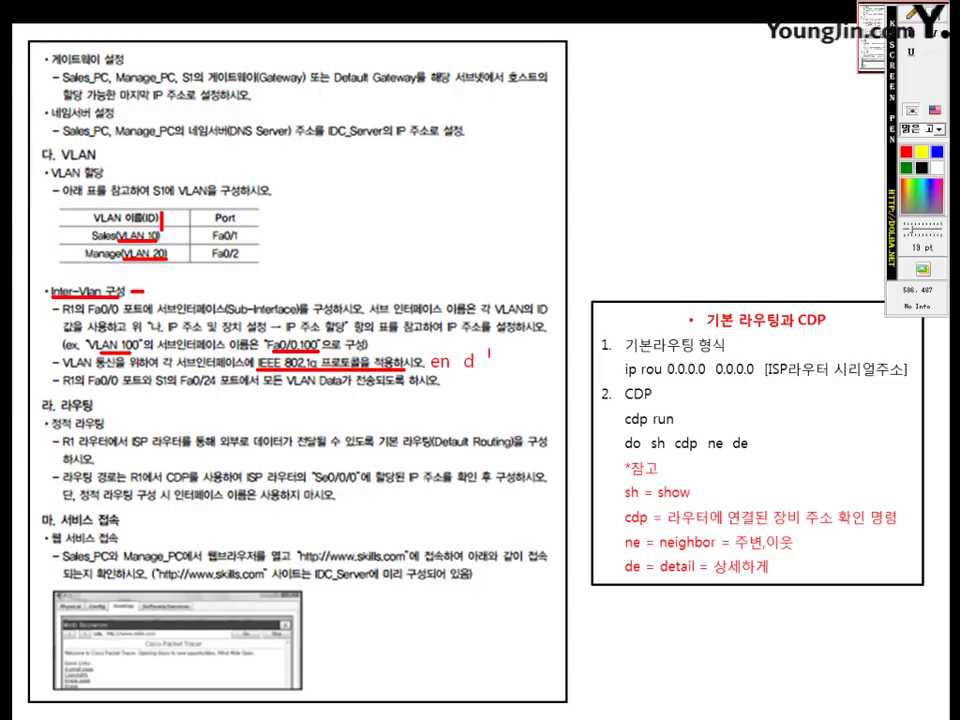
type(" 10")
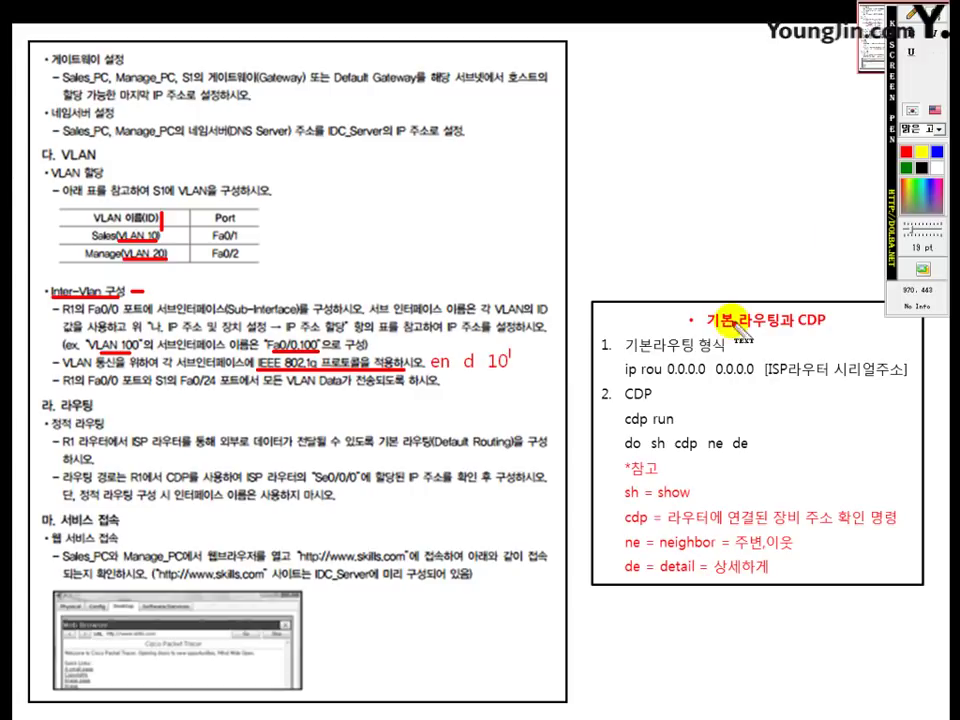
left_click(912, 14)
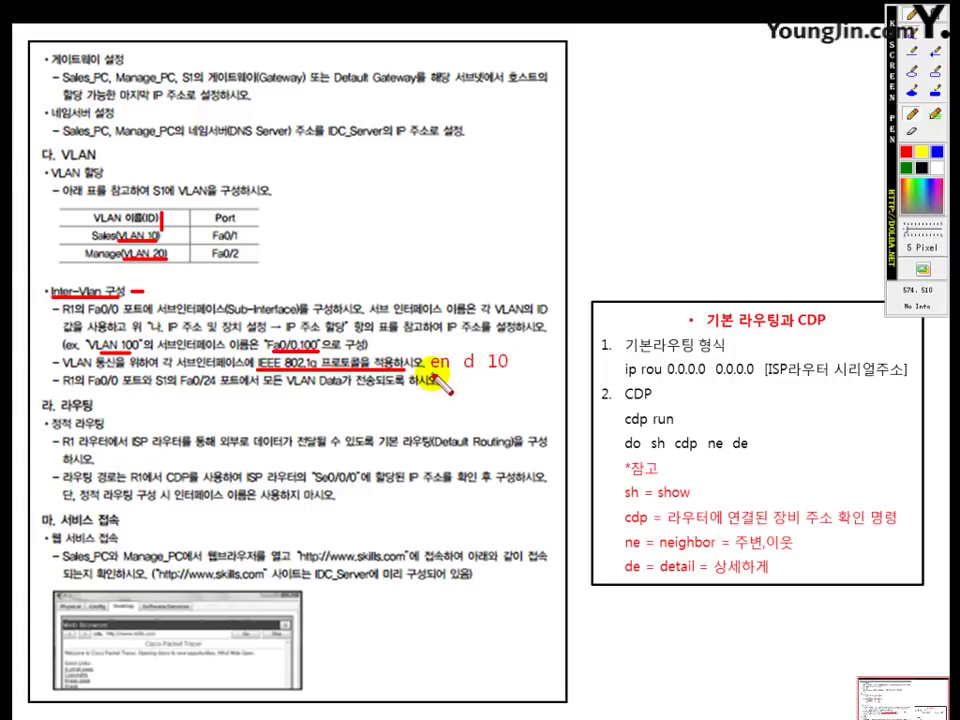
left_click_drag(432, 376, 506, 377)
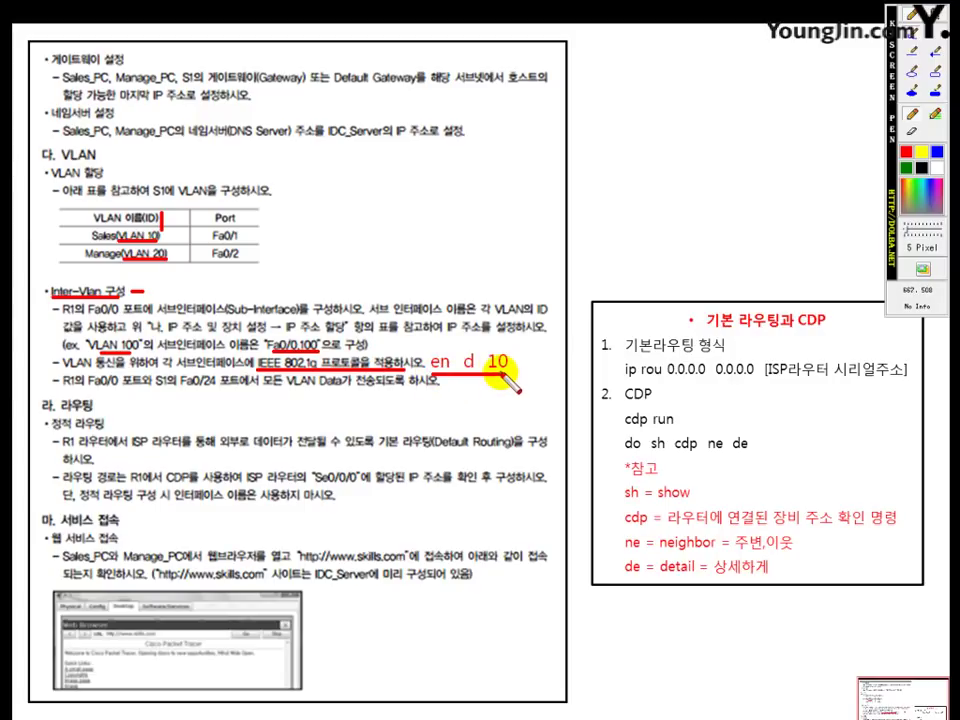
right_click(505, 378)
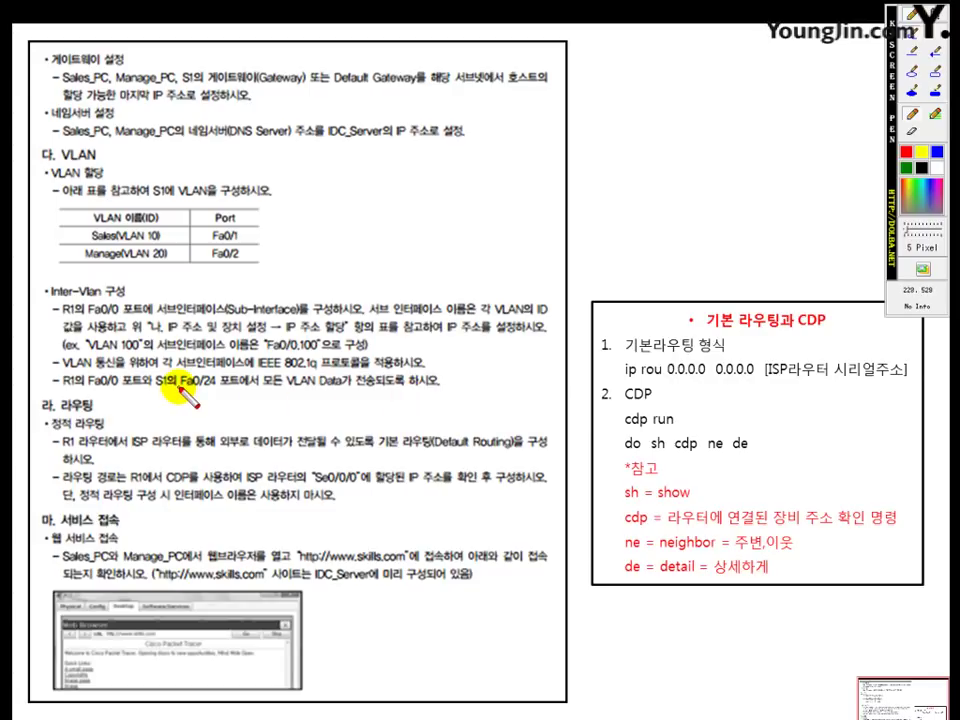
Step: Mark R1's Fa0/0 in the instructions and annotate it with 'int f0/0' / 'no sh'
left_click_drag(155, 393, 246, 394)
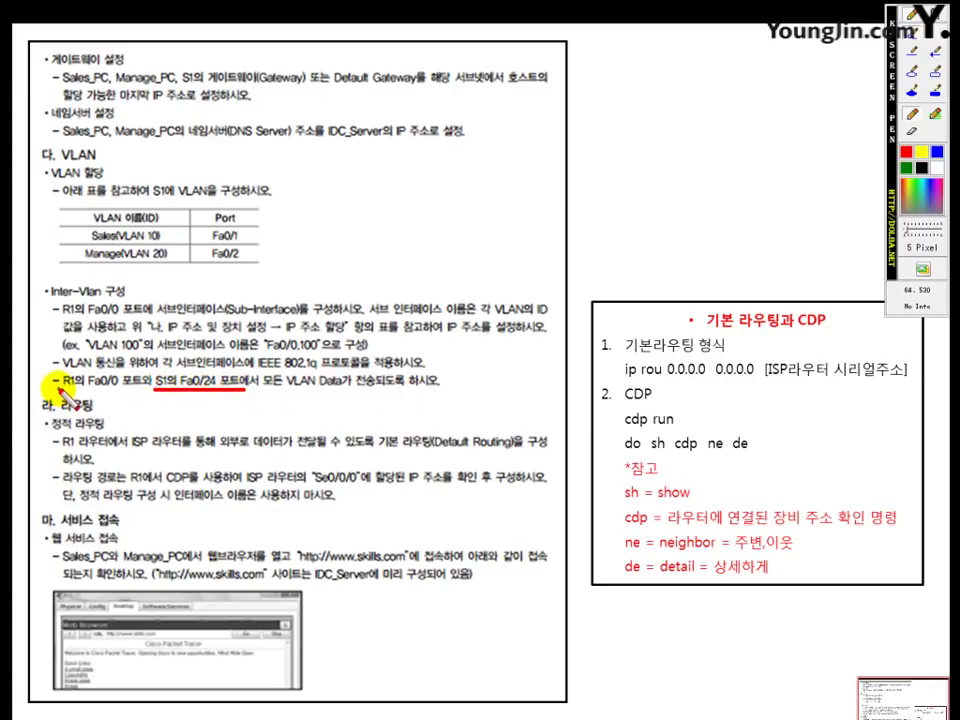
left_click_drag(58, 389, 142, 391)
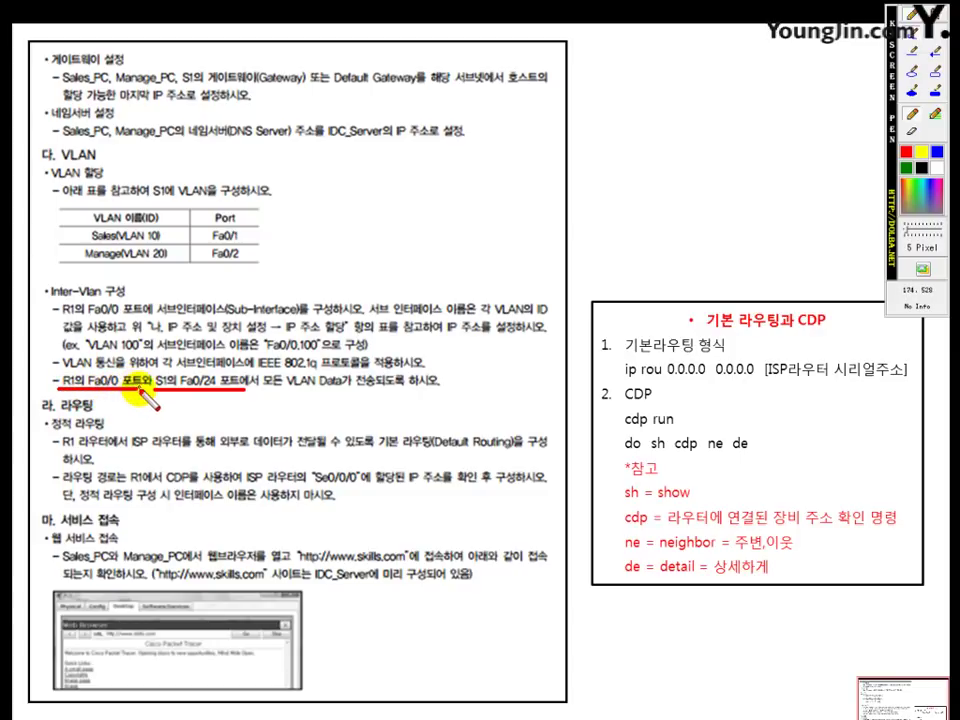
left_click_drag(262, 391, 395, 390)
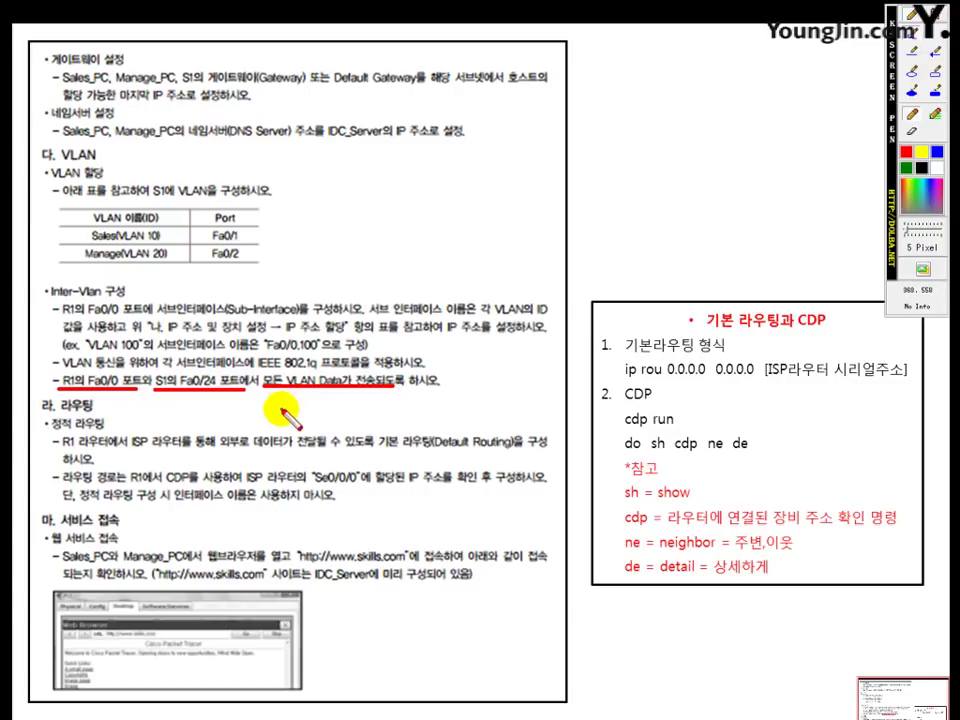
key("Delete")
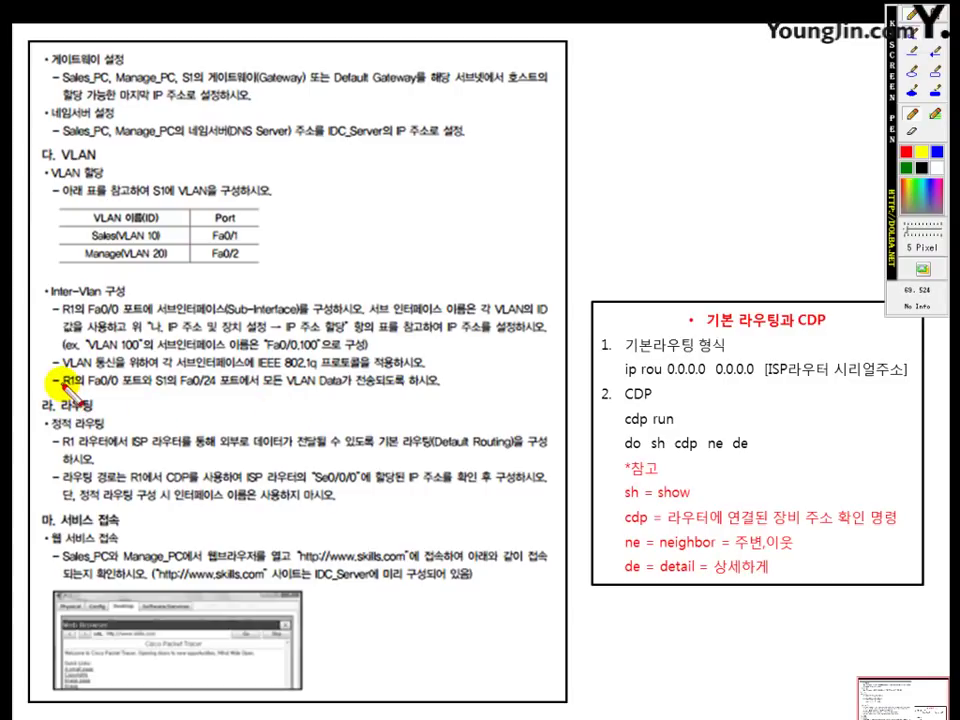
mouse_move(62, 384)
left_mouse_down()
mouse_move(118, 384)
mouse_move(121, 400)
left_mouse_up()
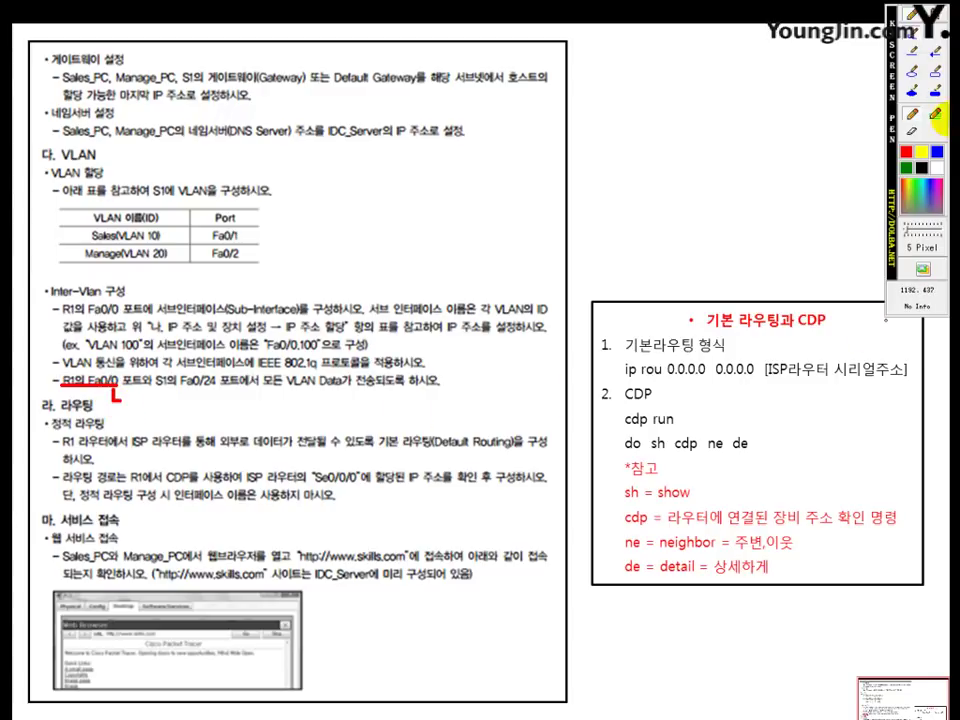
left_click(935, 113)
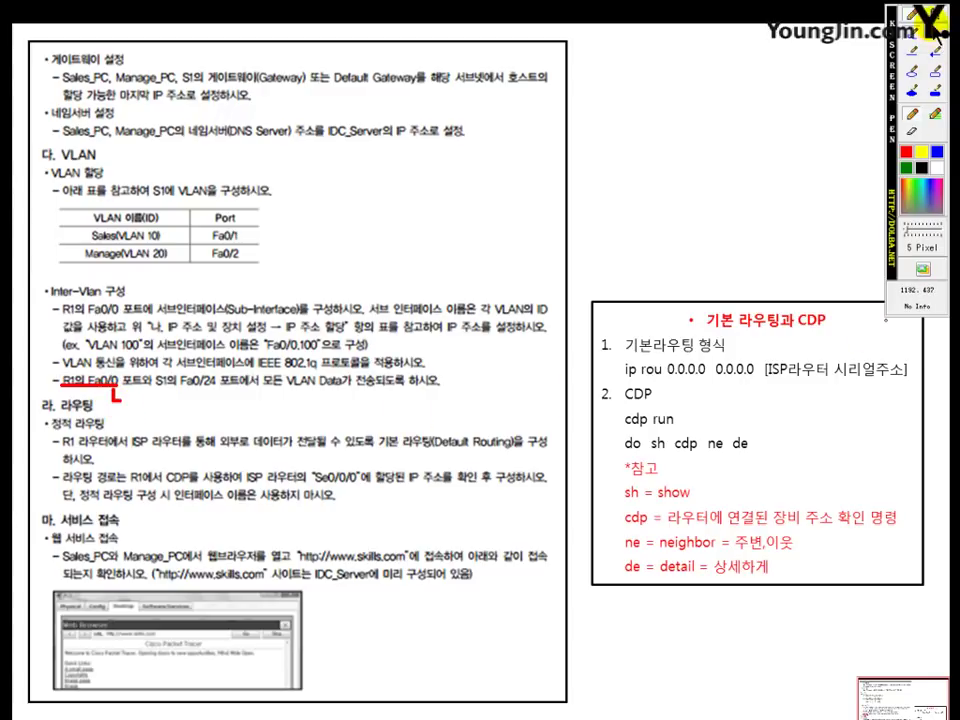
left_click(134, 398)
type("in")
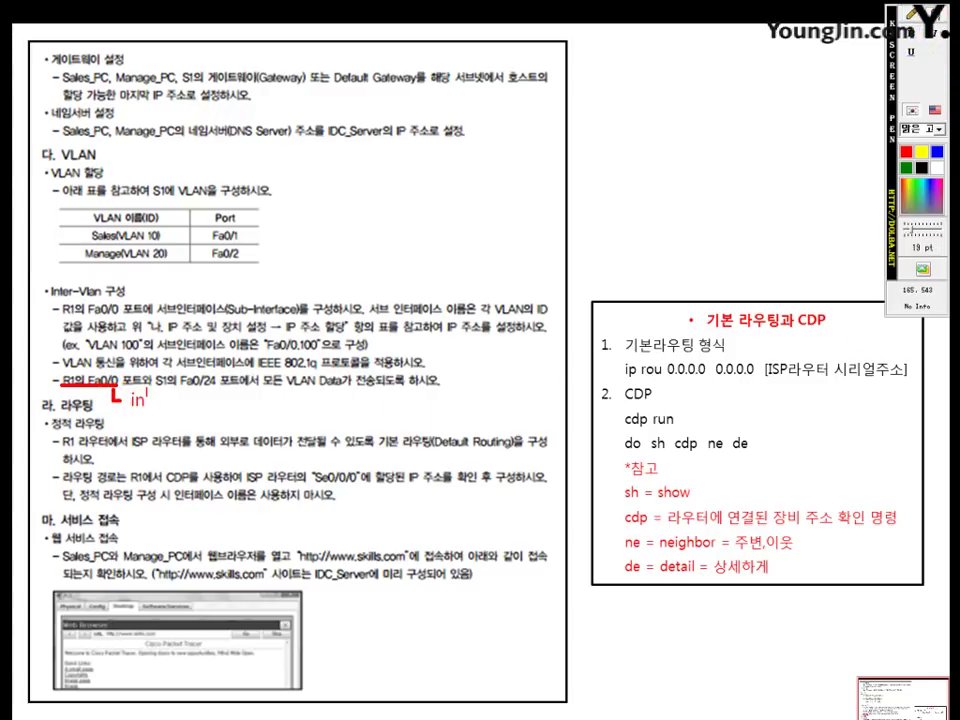
type("t  f0/0")
key("Return")
type("no sh")
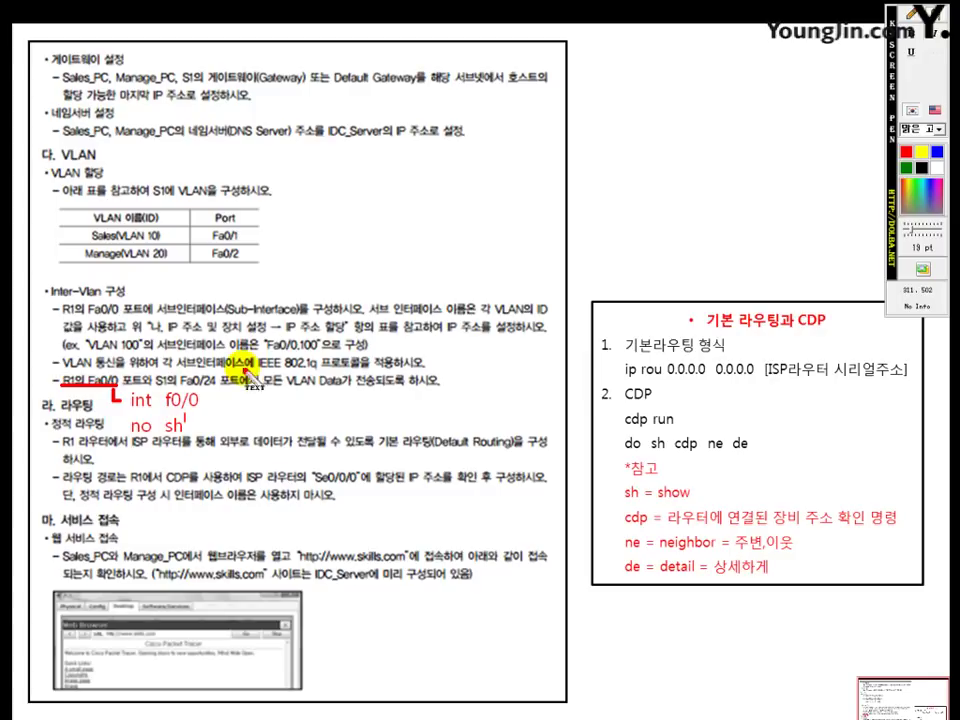
left_click(911, 14)
left_click_drag(206, 384, 207, 440)
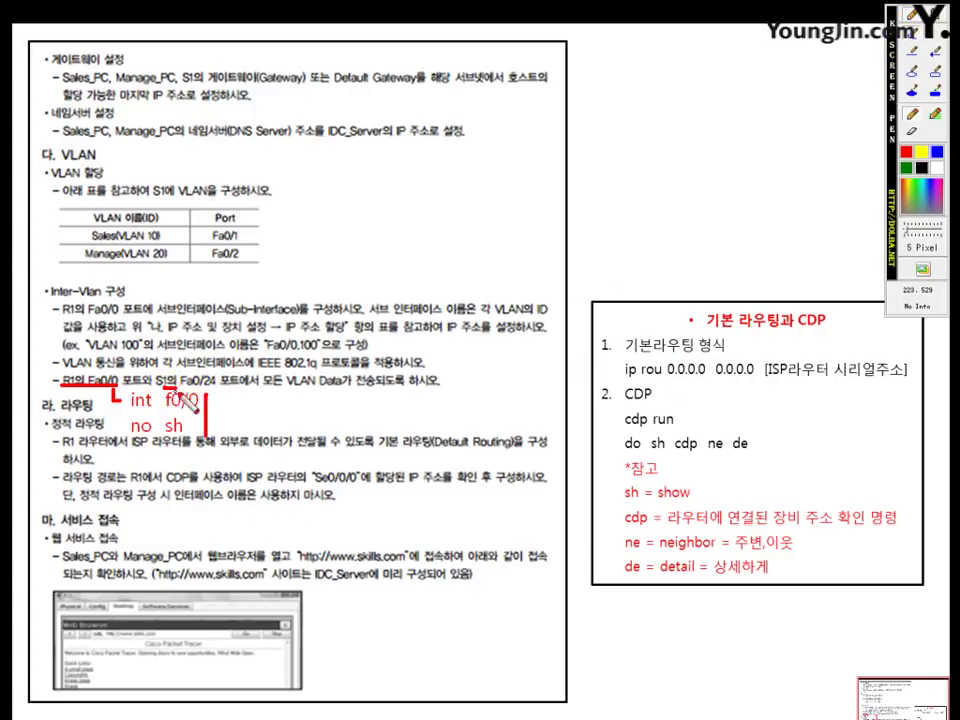
Step: Annotate S1's Fa0/24 with 'int f0/24' / 'sw mo tr', underline the sentence, then clear the pen
left_click_drag(118, 391, 252, 391)
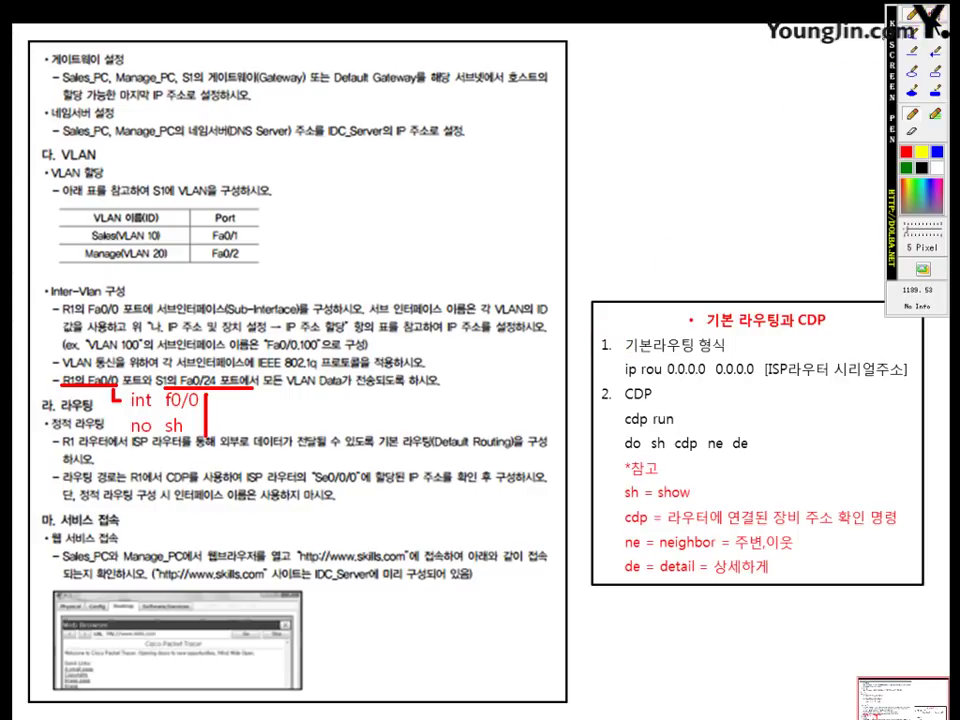
key("t")
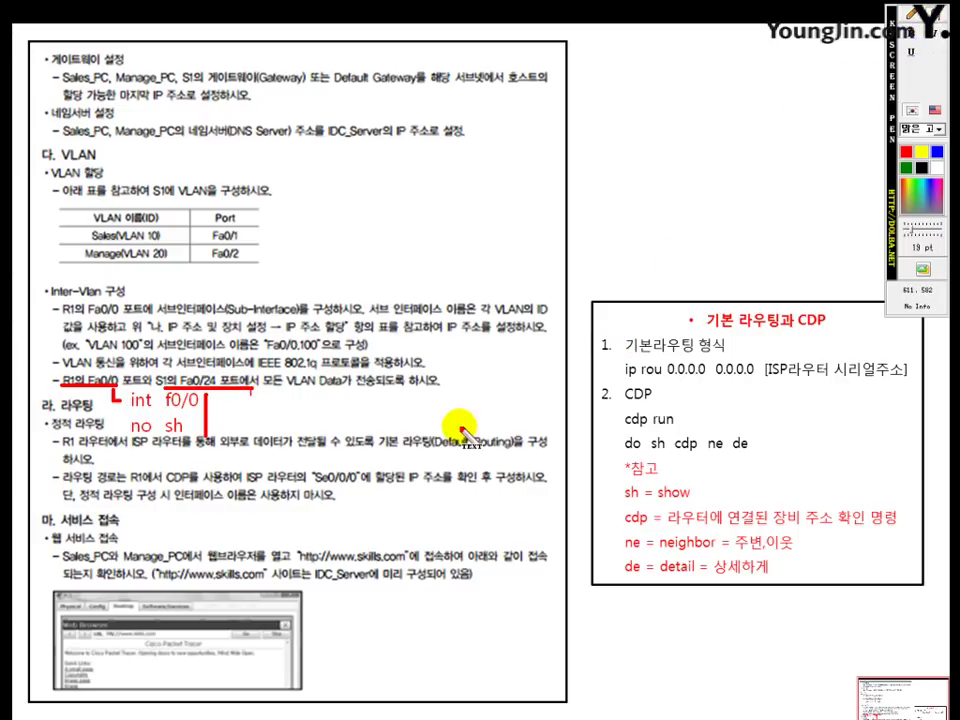
left_click(250, 398)
type("int")
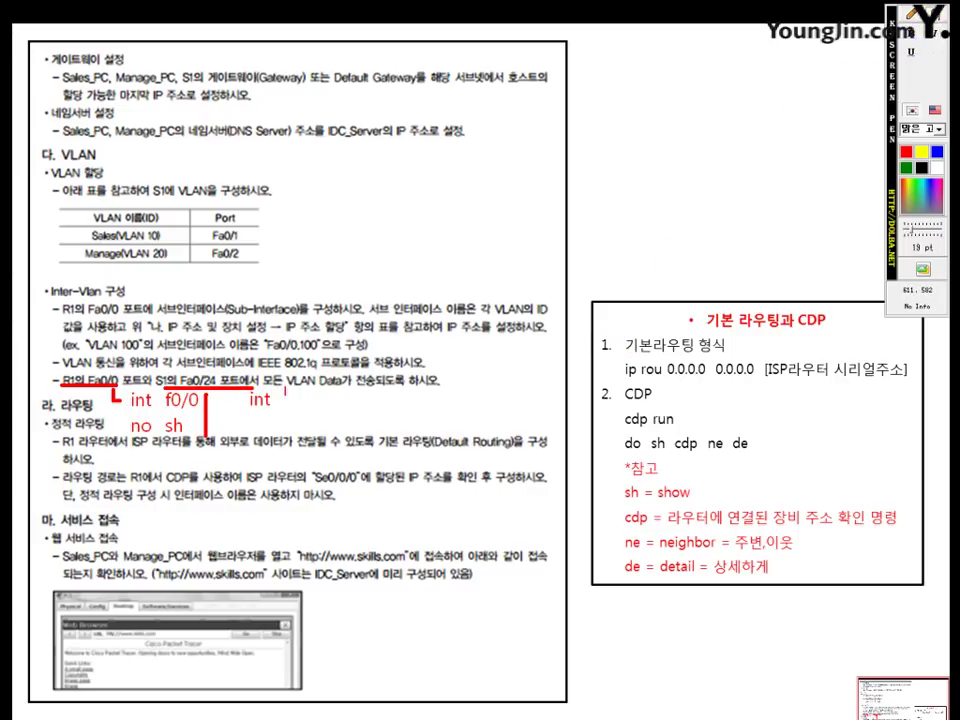
type(" f0/24")
key("Return")
type("s")
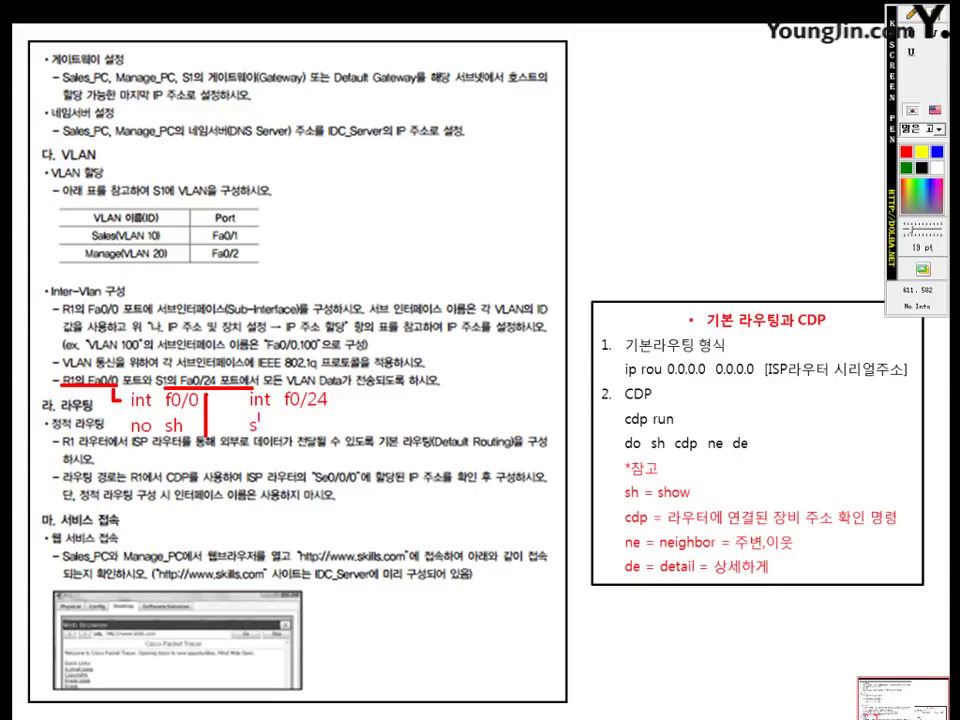
type("w mo tr")
left_click(911, 14)
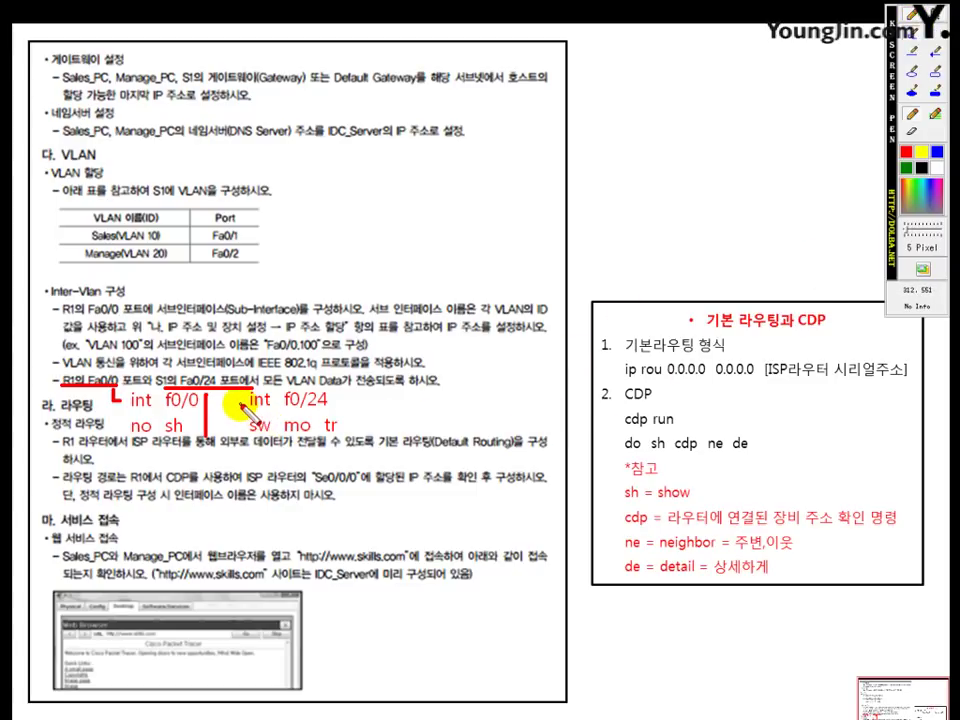
left_click_drag(240, 405, 233, 425)
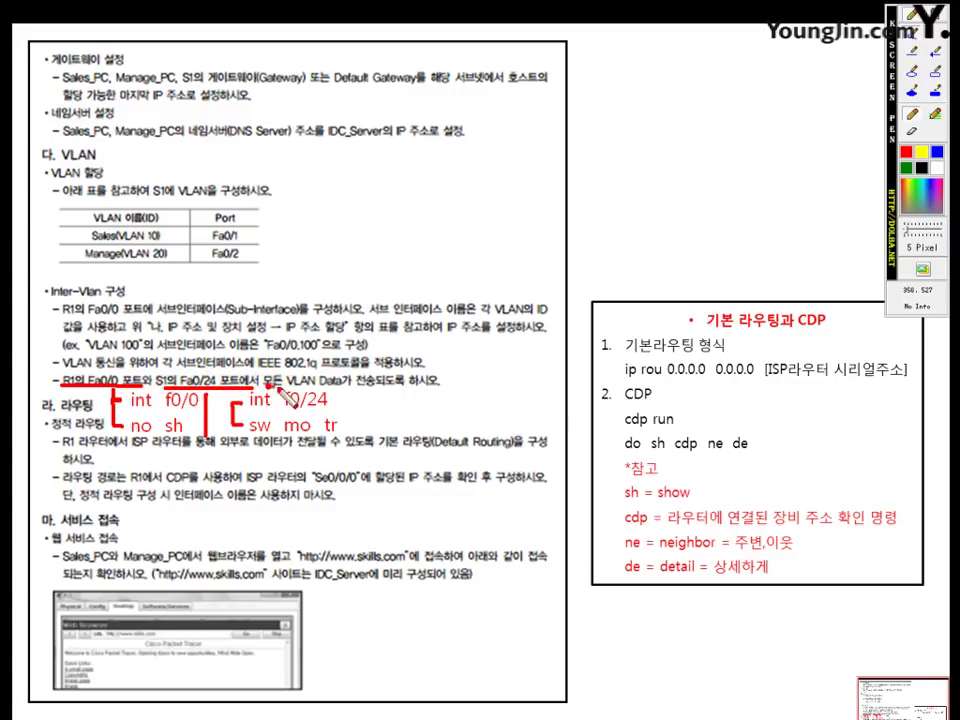
mouse_move(283, 390)
left_mouse_down()
mouse_move(327, 405)
mouse_move(437, 390)
left_mouse_up()
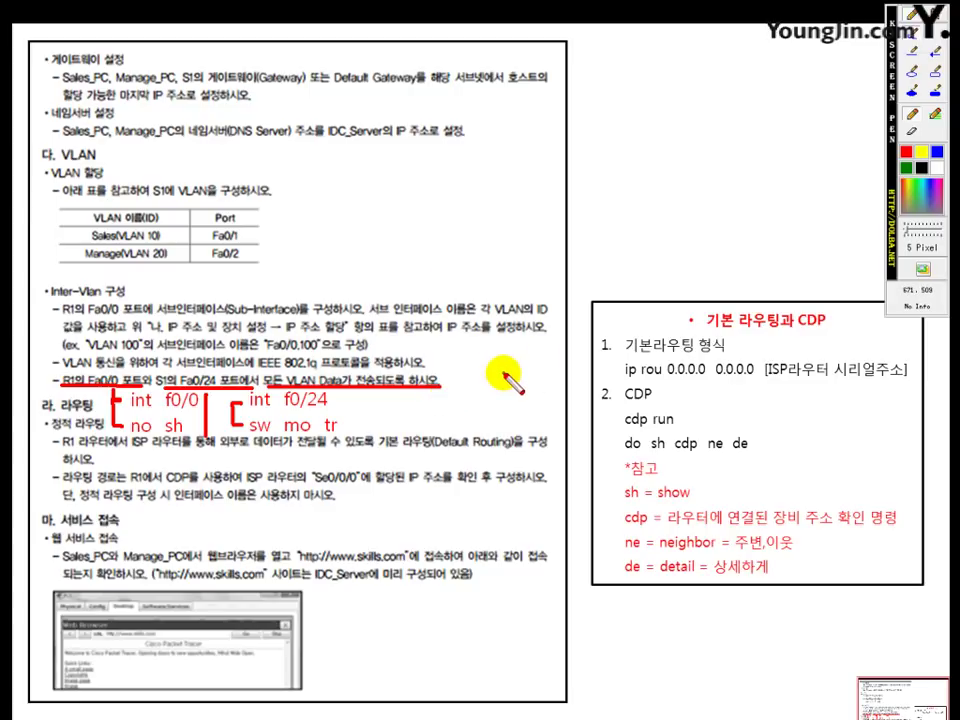
key("Escape")
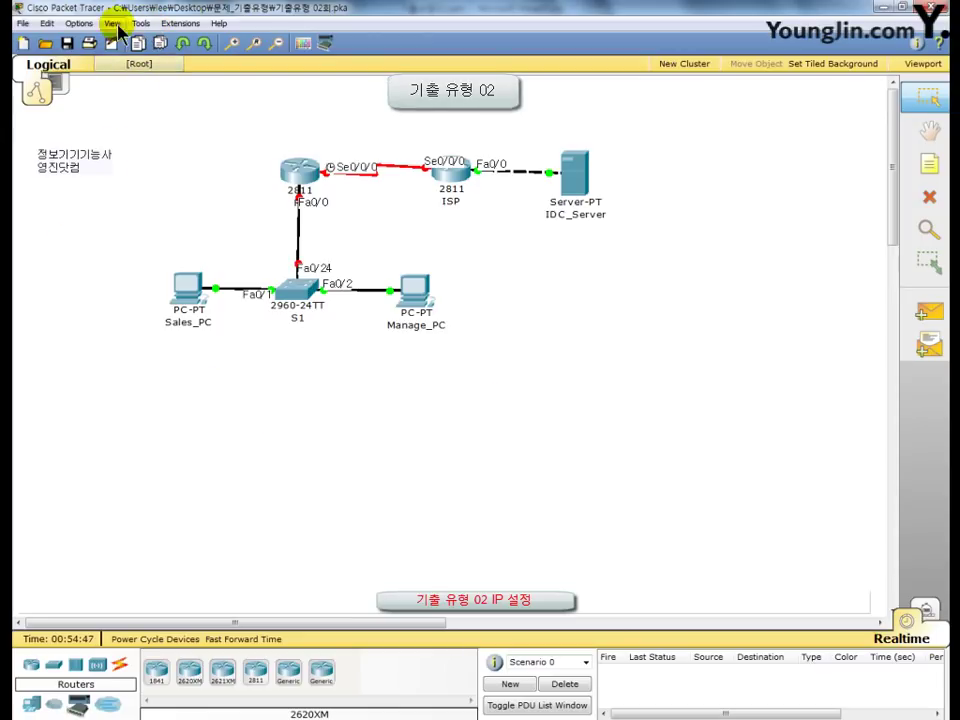
Step: Save the topology as 100.pka on the Desktop and mark the new title in red
left_click(22, 24)
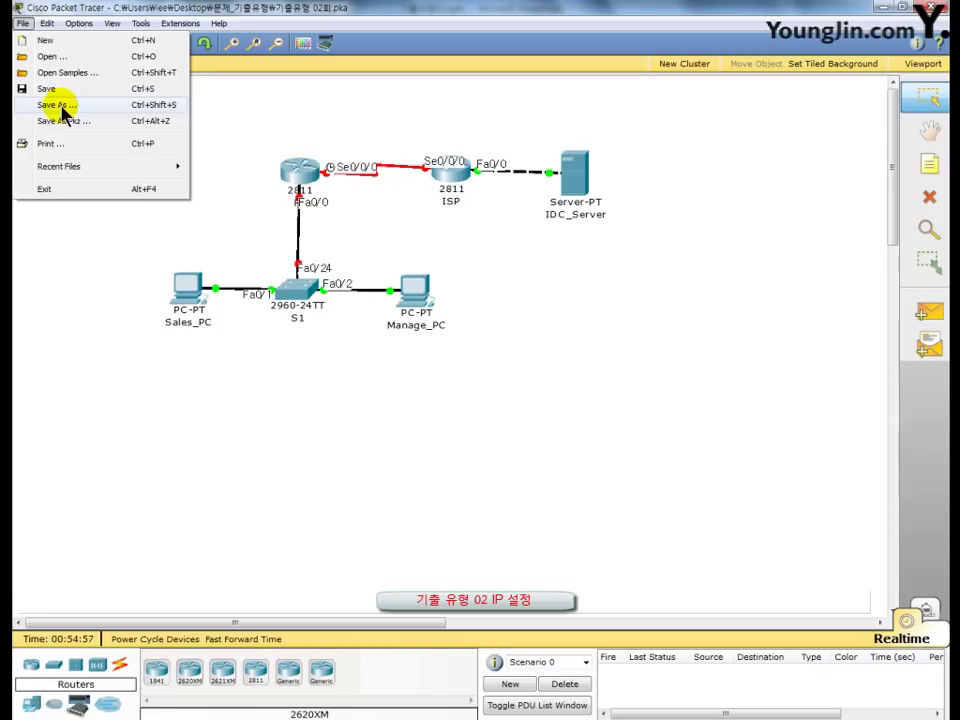
left_click(58, 106)
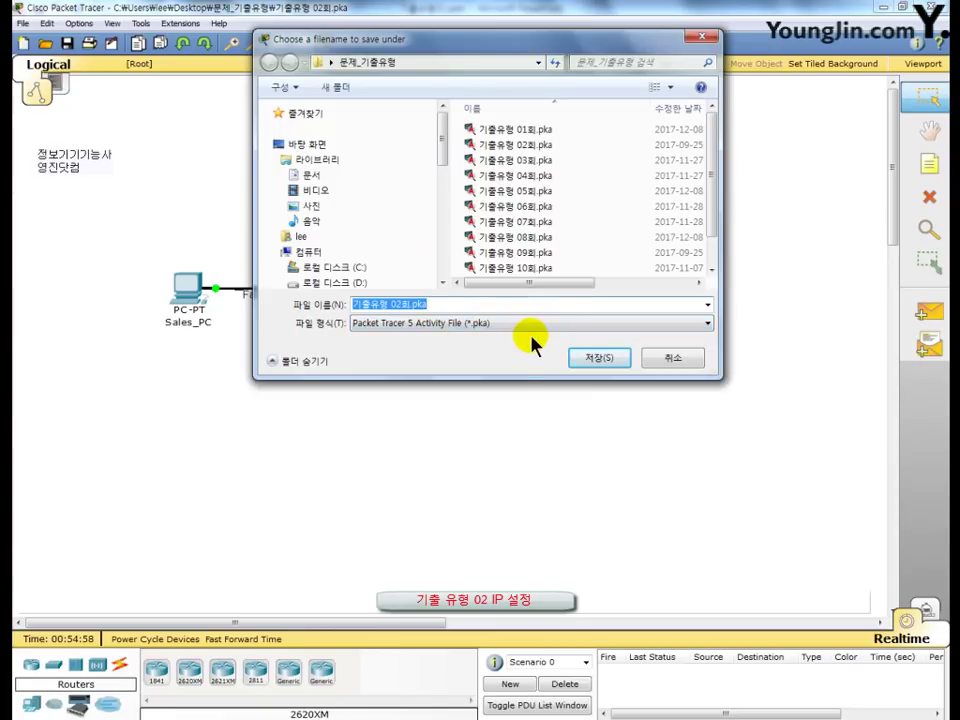
type("100")
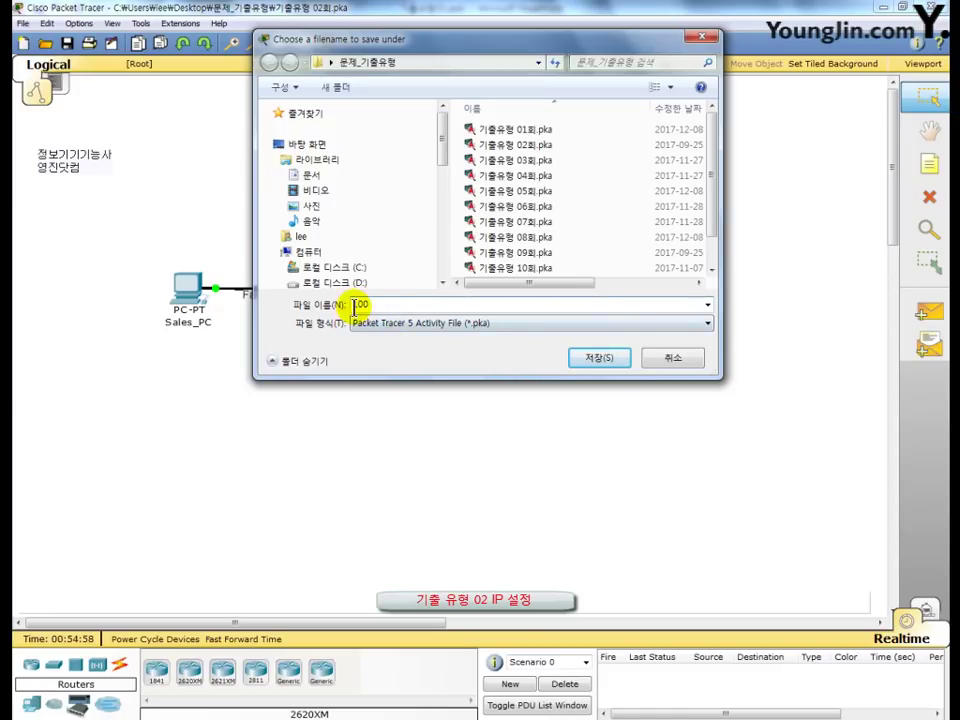
double_click(375, 304)
left_click(375, 304)
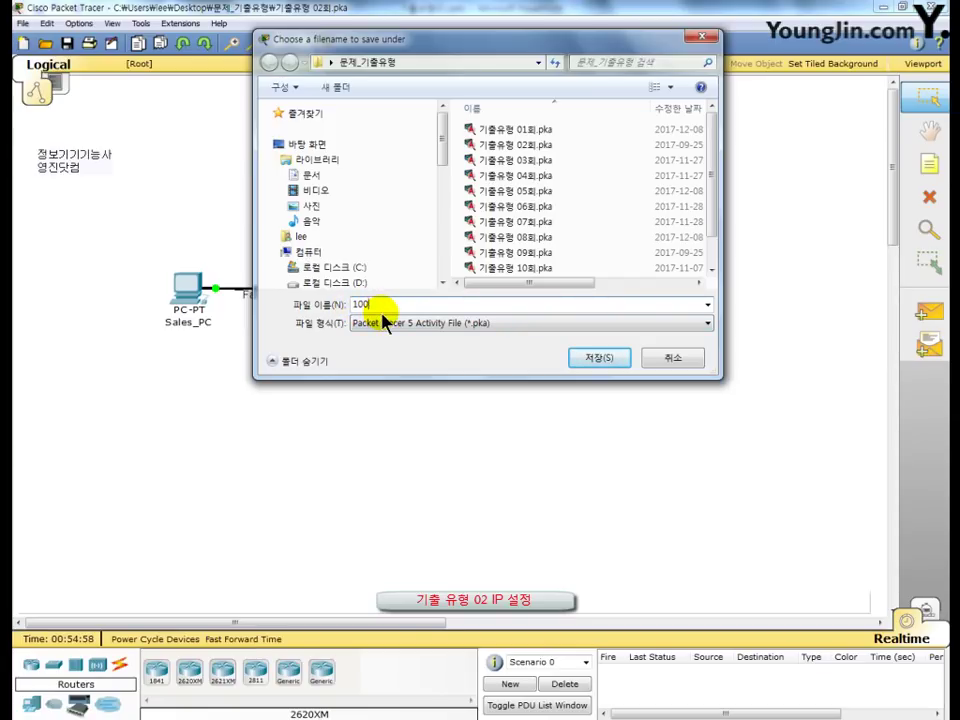
left_click(292, 146)
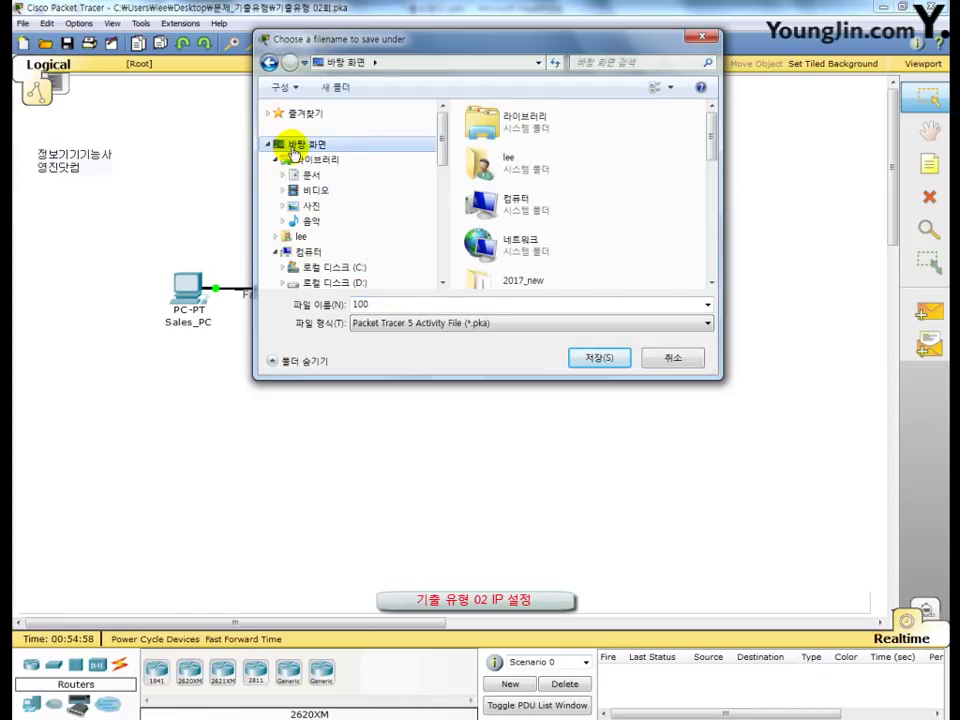
left_click(600, 358)
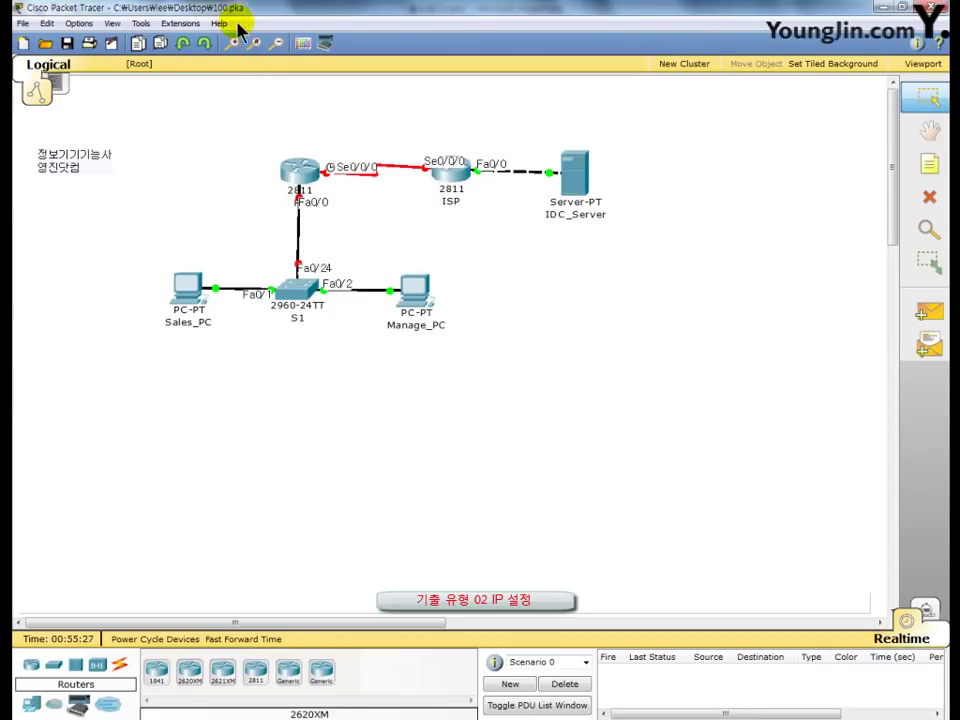
key("F9")
mouse_move(205, 13)
left_mouse_down()
mouse_move(255, 31)
mouse_move(196, 17)
left_mouse_up()
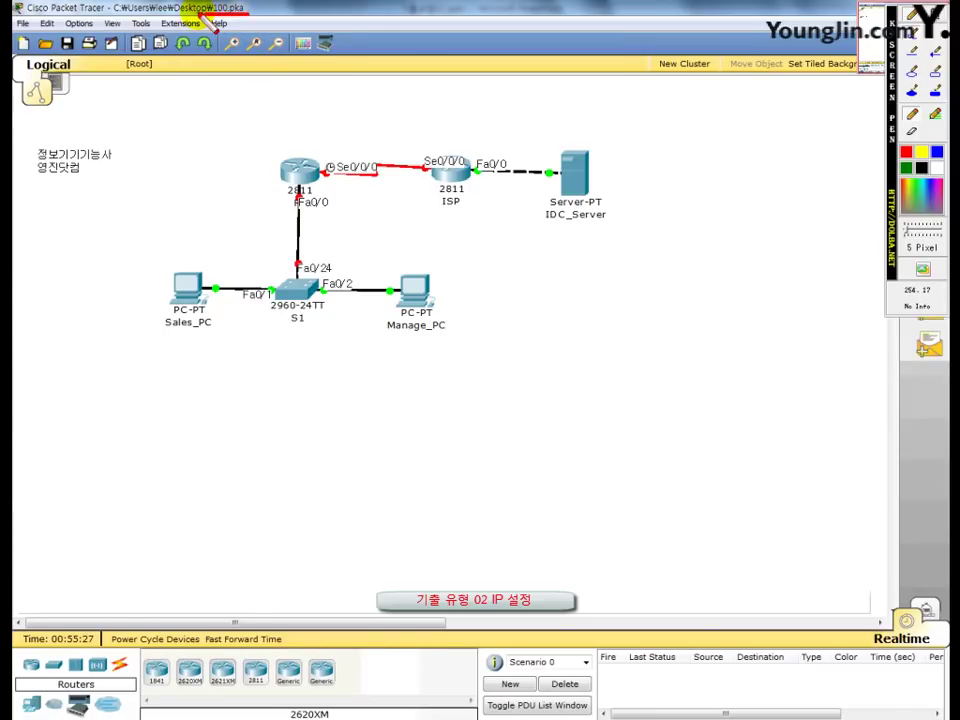
left_click_drag(172, 14, 200, 15)
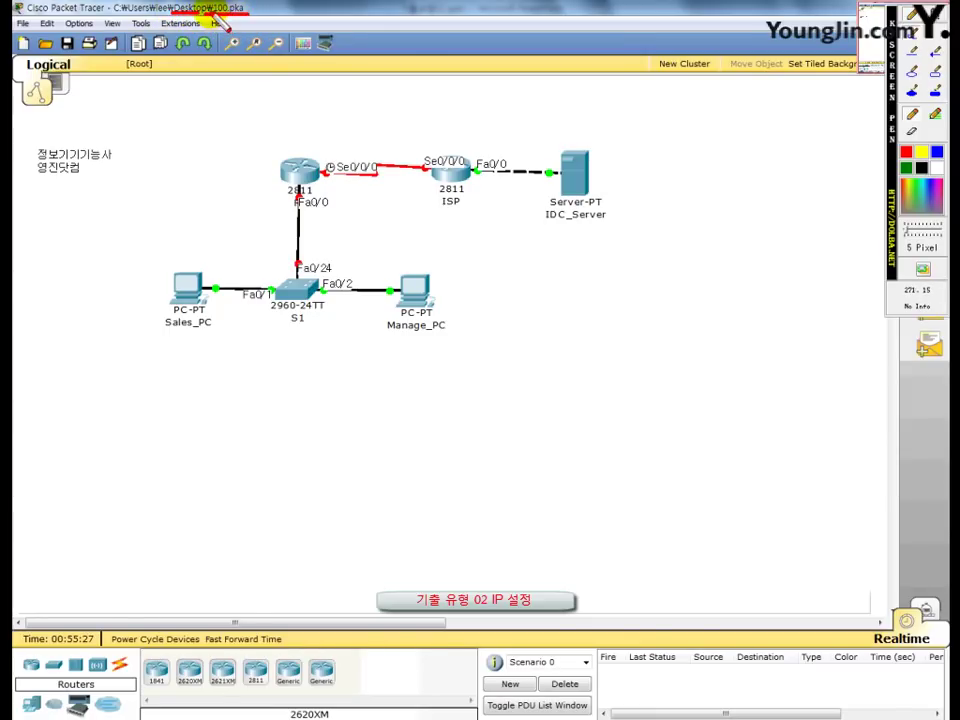
key("F9")
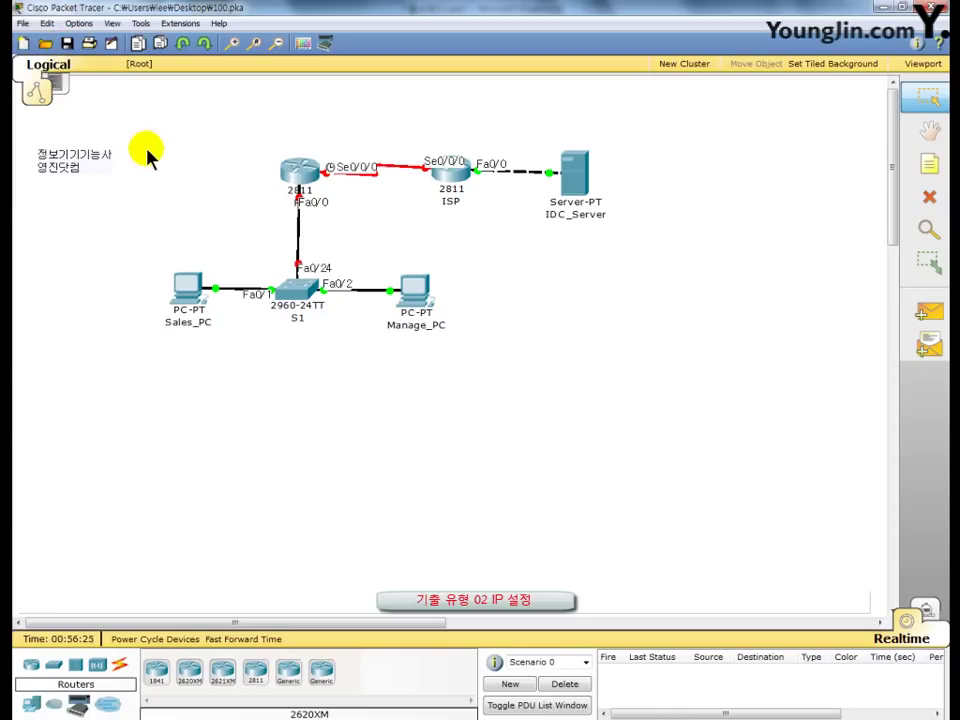
Step: In Sales_PC's IP Configuration, enter IP 182.16.0.1 and accept mask 255.255.0.0
left_click(189, 292)
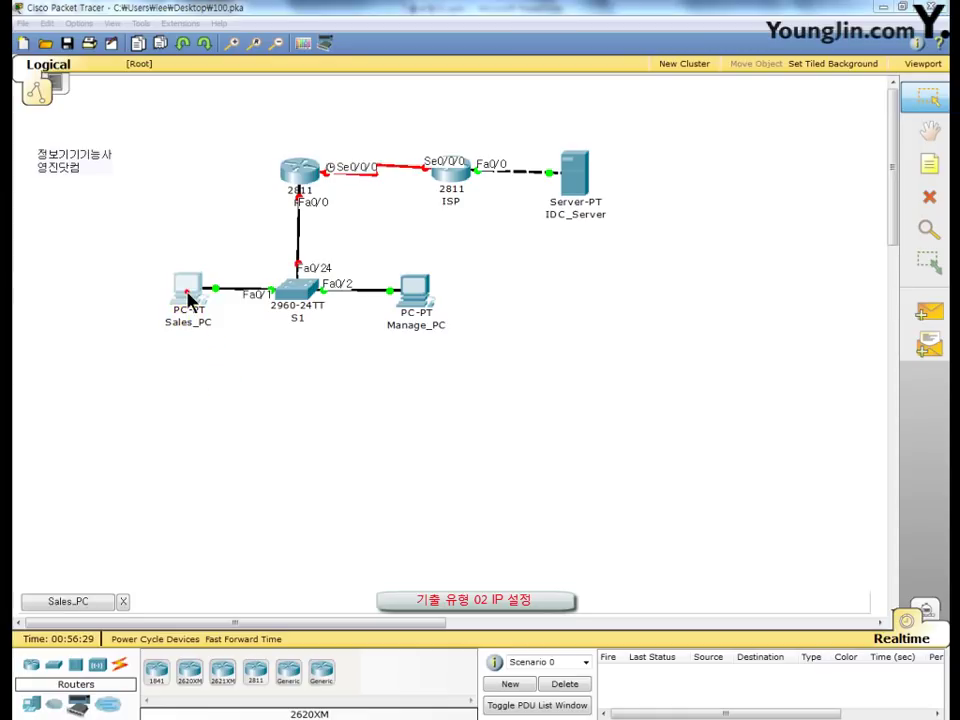
left_click_drag(306, 156, 429, 27)
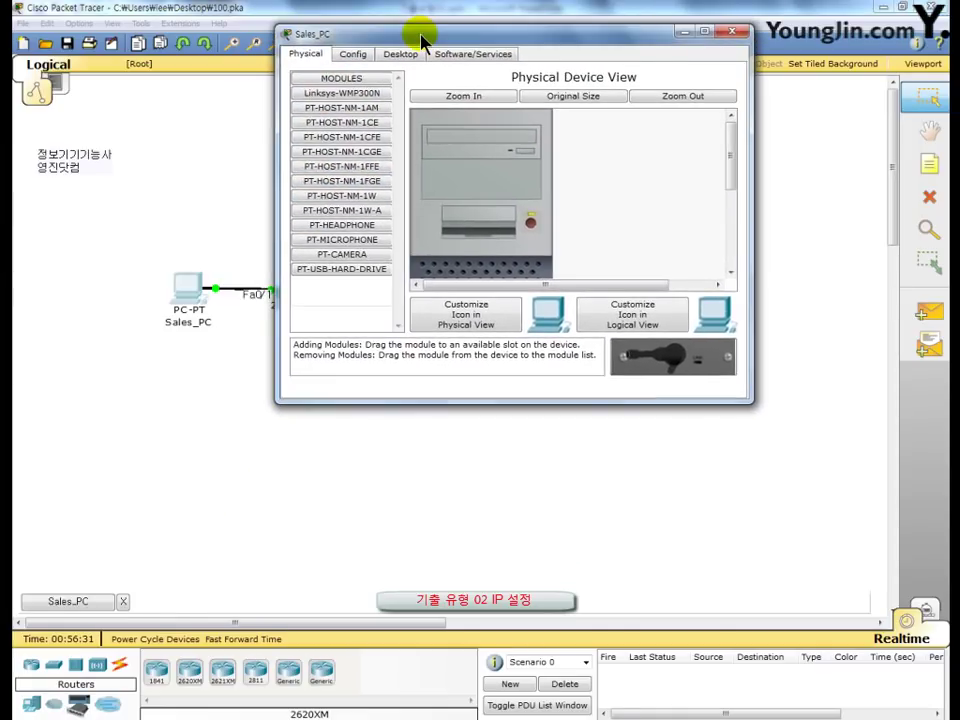
left_click(400, 55)
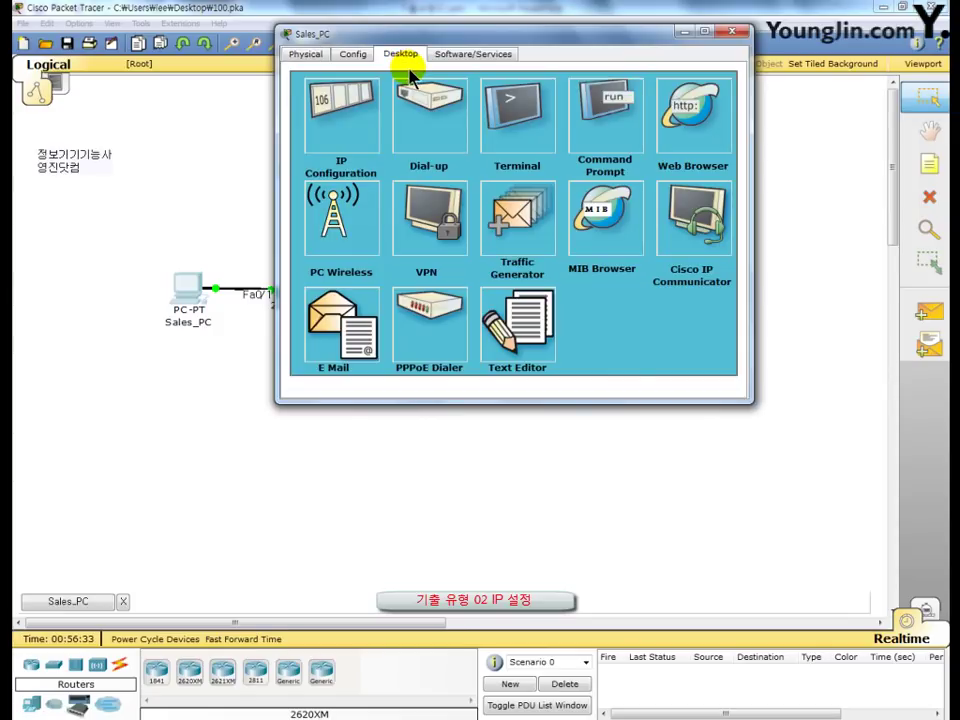
left_click(340, 152)
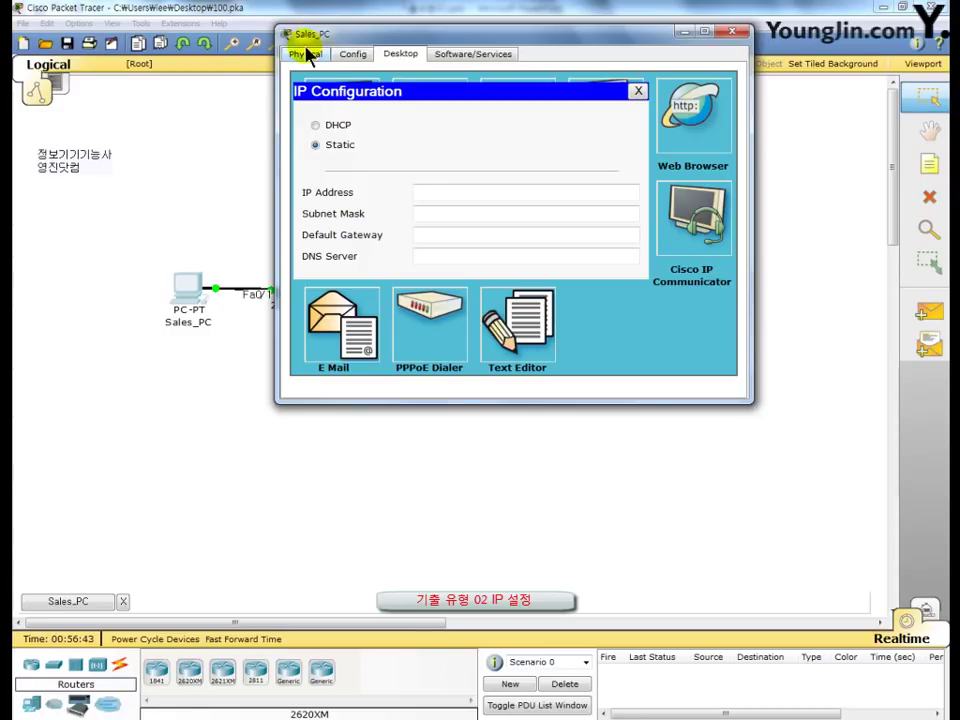
left_click(438, 197)
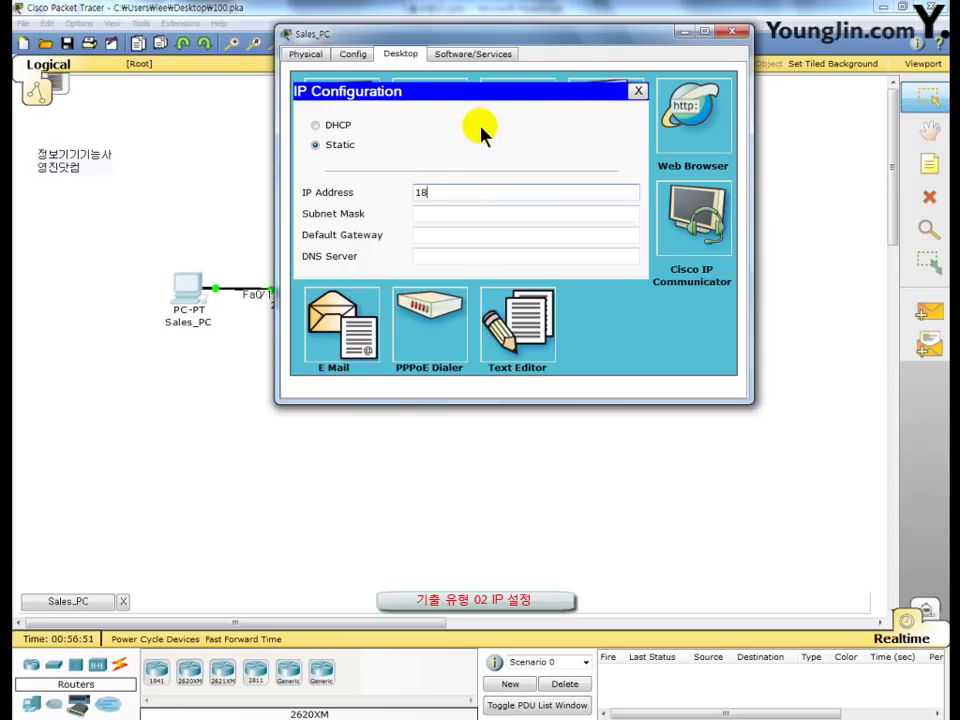
type("182.16.0.1")
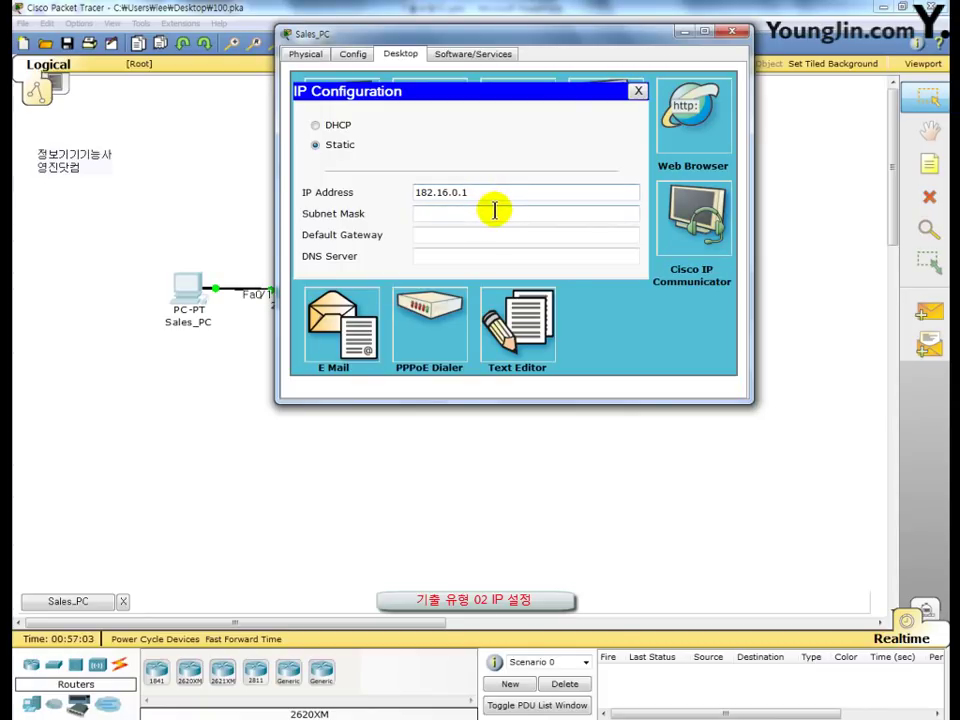
left_click(494, 212)
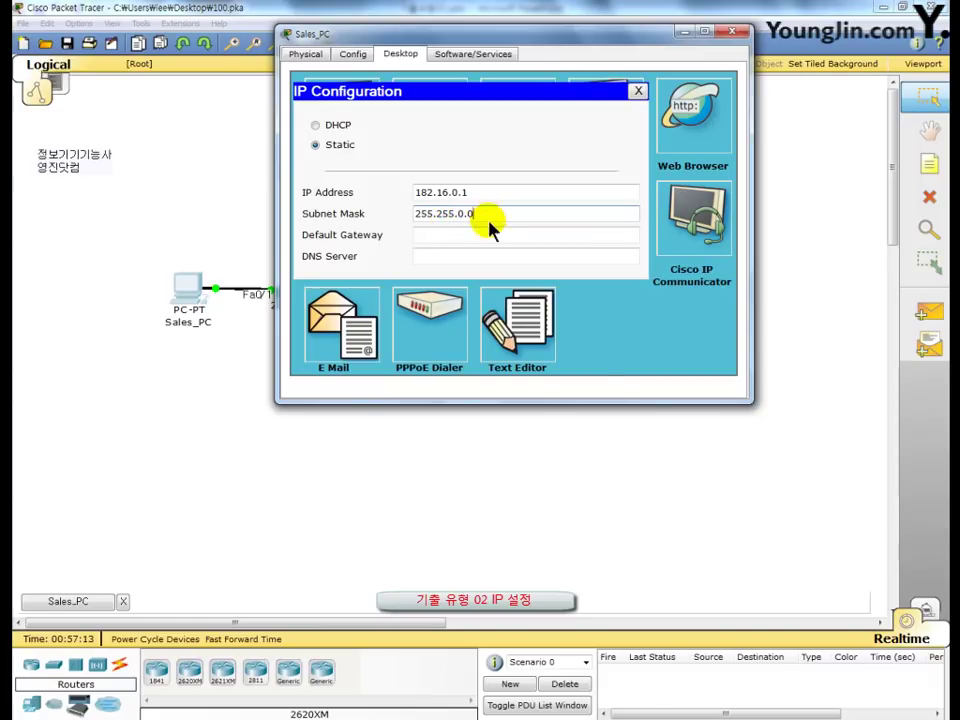
left_click(484, 237)
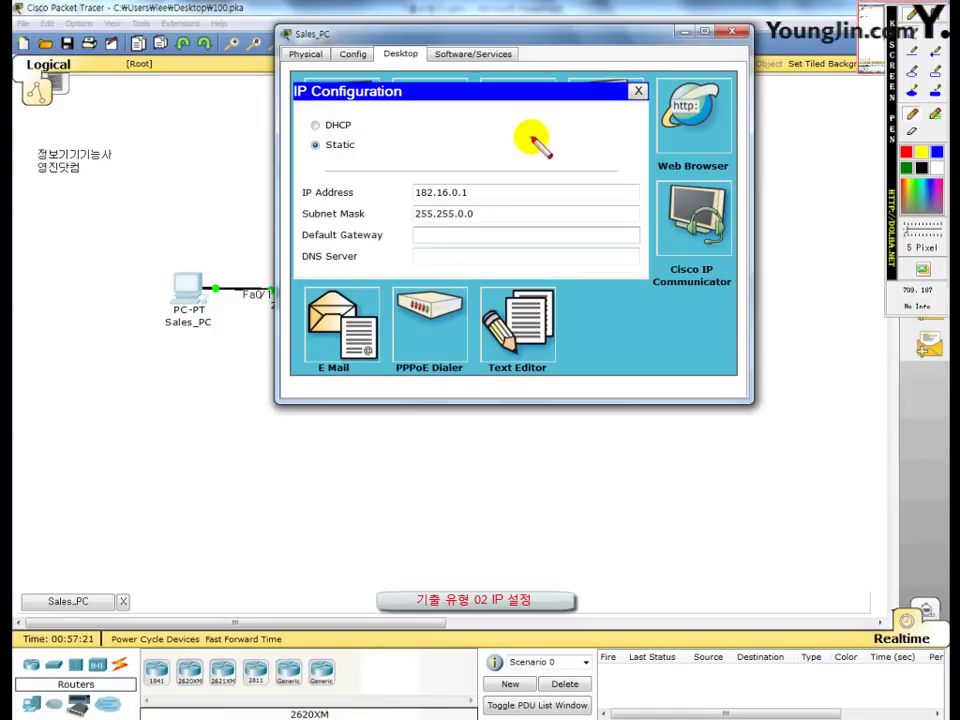
key("t")
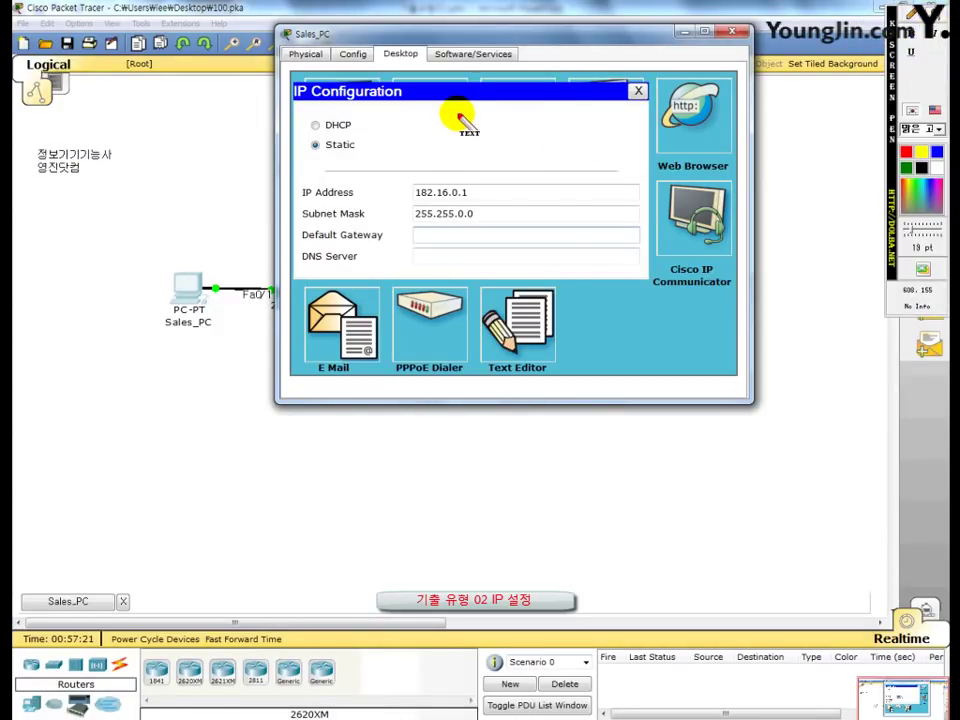
left_click(455, 116)
type("182.")
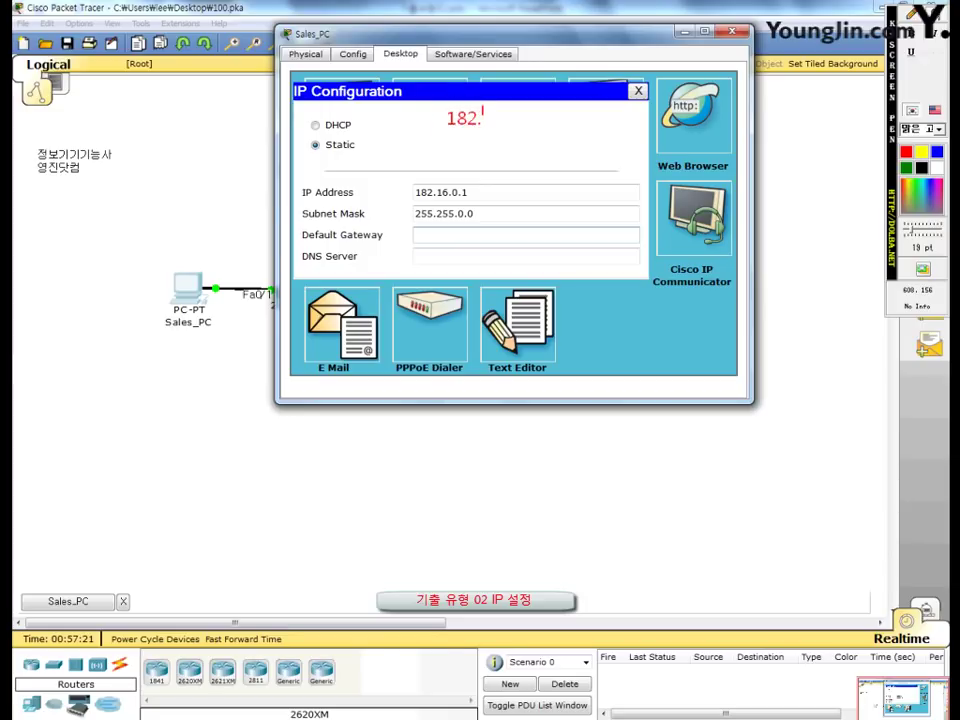
type("16.0.0")
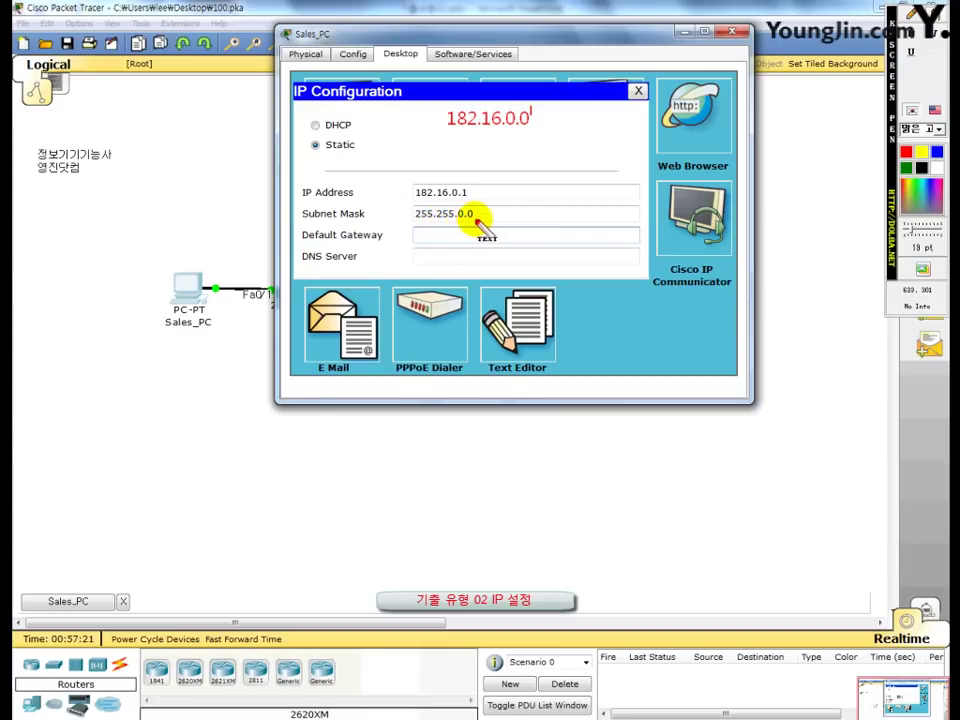
key("Return")
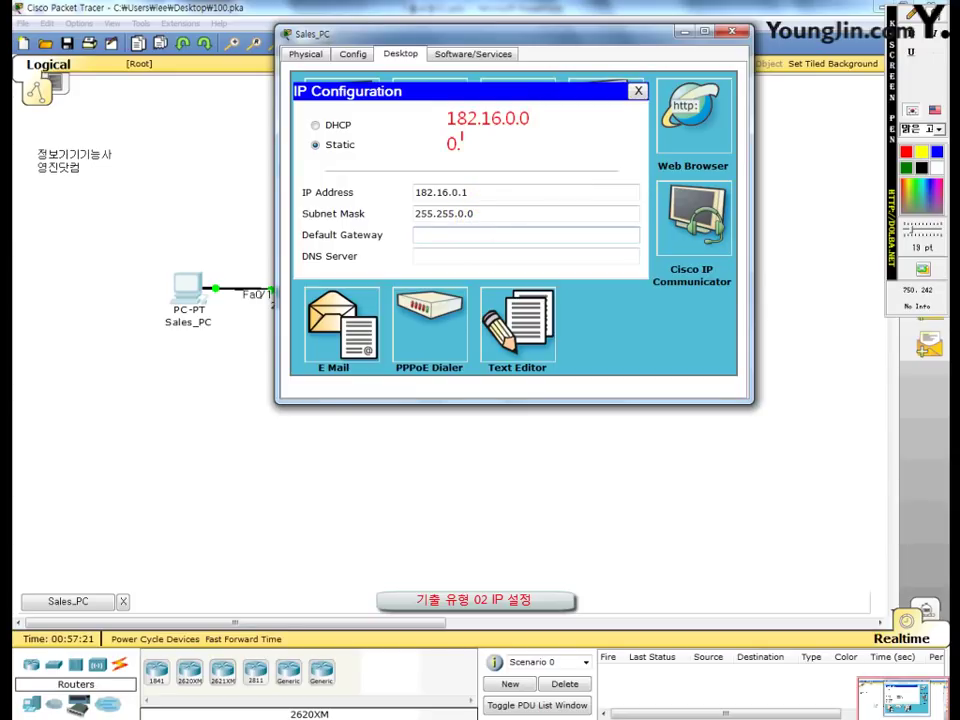
type("0.0.255.255")
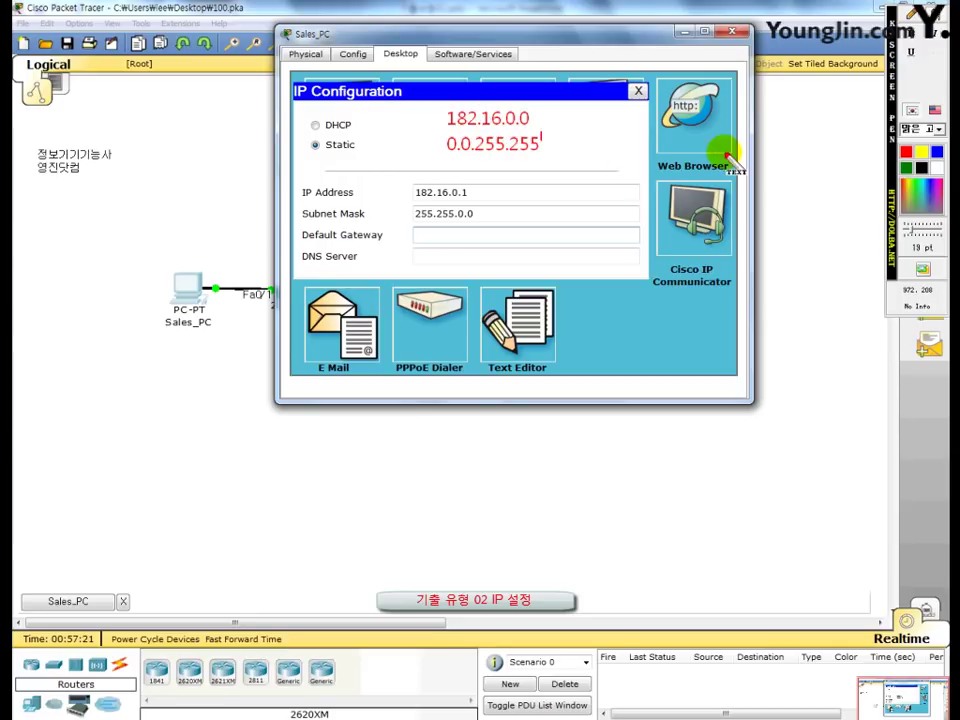
key("Escape")
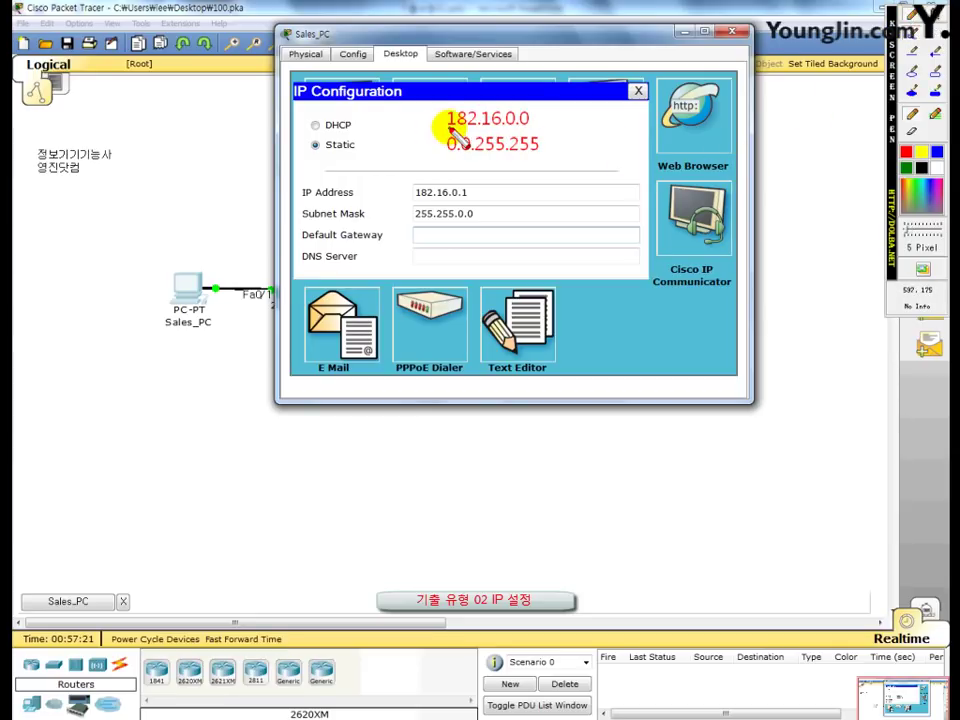
left_click_drag(447, 127, 502, 127)
mouse_move(443, 151)
left_mouse_down()
mouse_move(471, 151)
mouse_move(514, 128)
mouse_move(489, 152)
mouse_move(498, 152)
mouse_move(531, 128)
mouse_move(522, 154)
mouse_move(538, 154)
left_mouse_up()
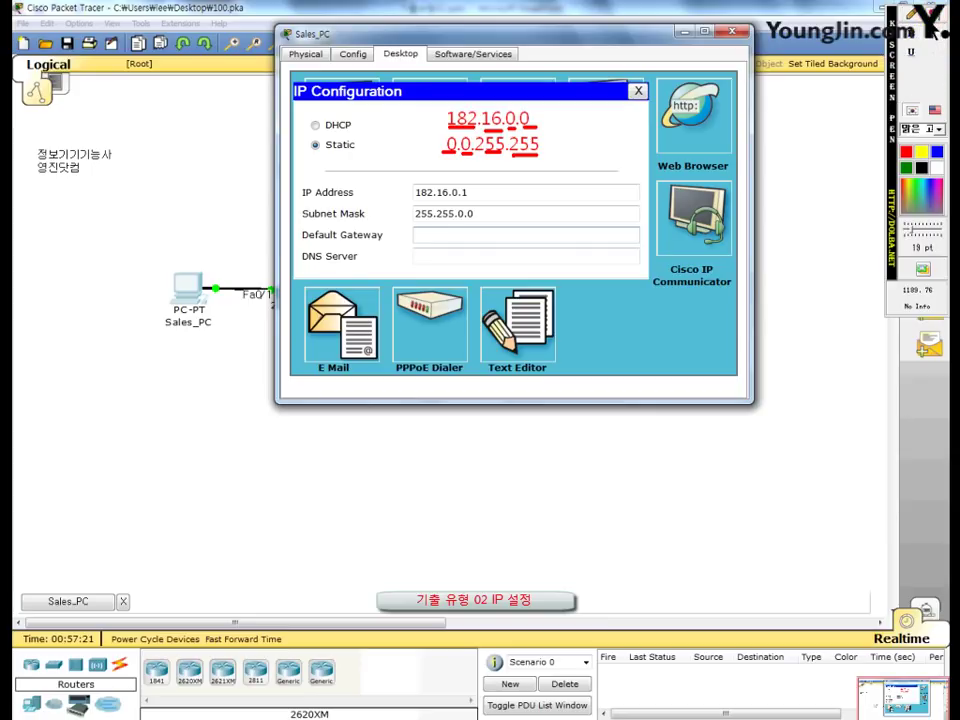
left_click(422, 231)
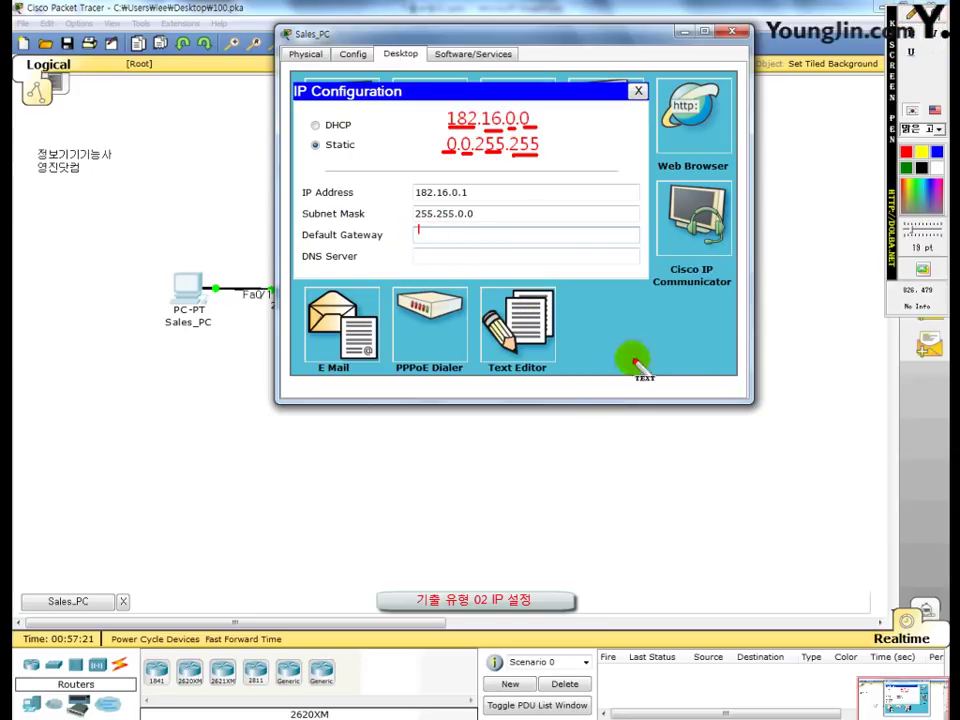
type("182.")
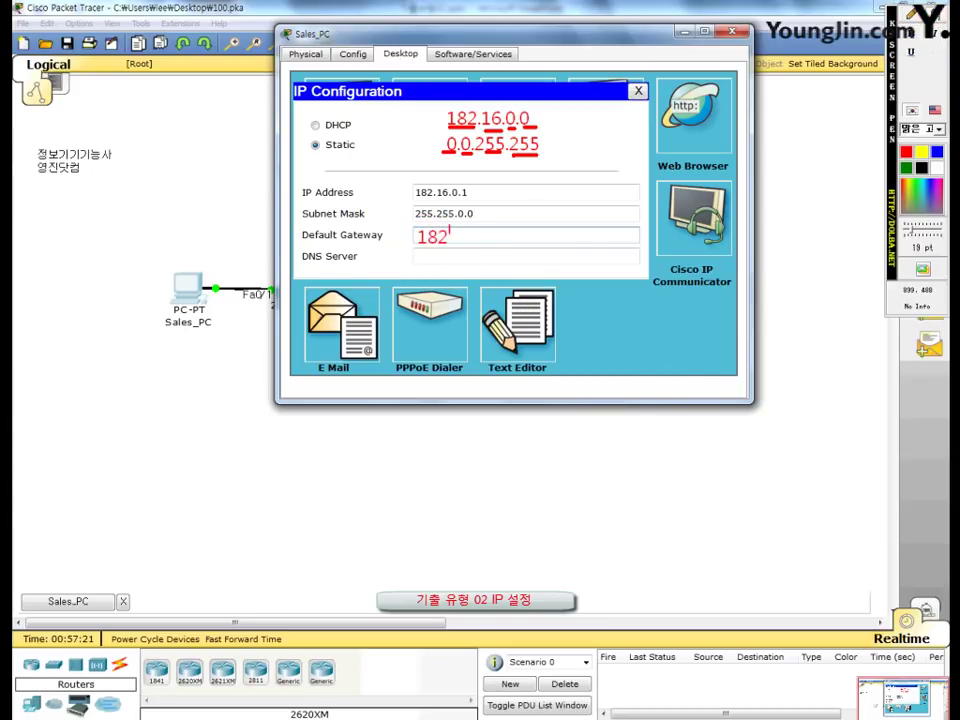
type("16.255.254")
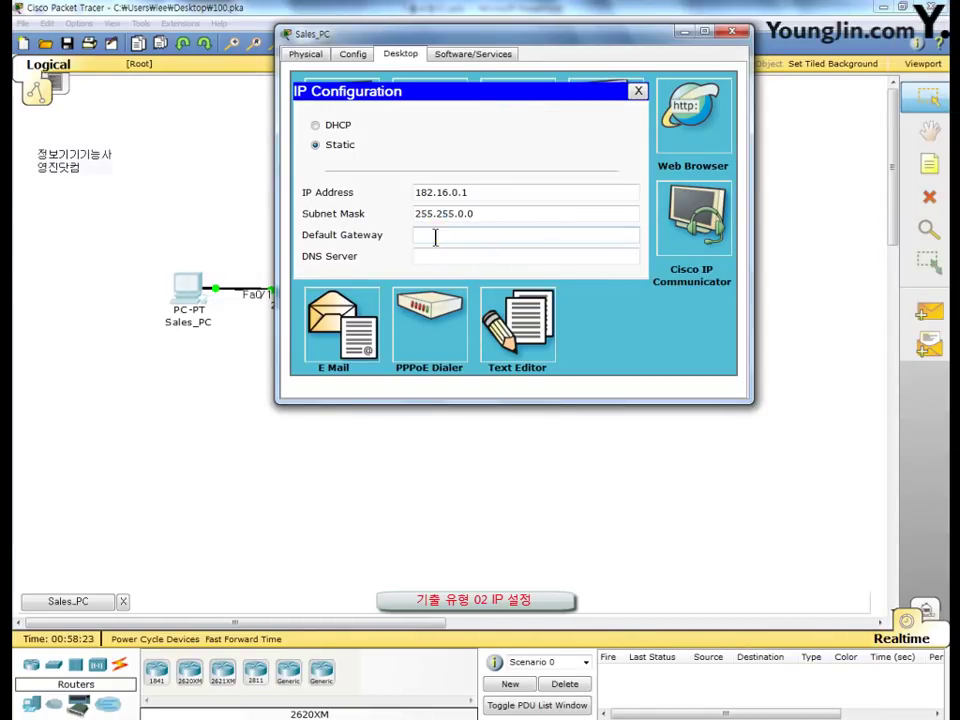
Step: Give Sales_PC gateway 182.16.255.254 and DNS 192.168.1.10, then close its window
type("82.16.")
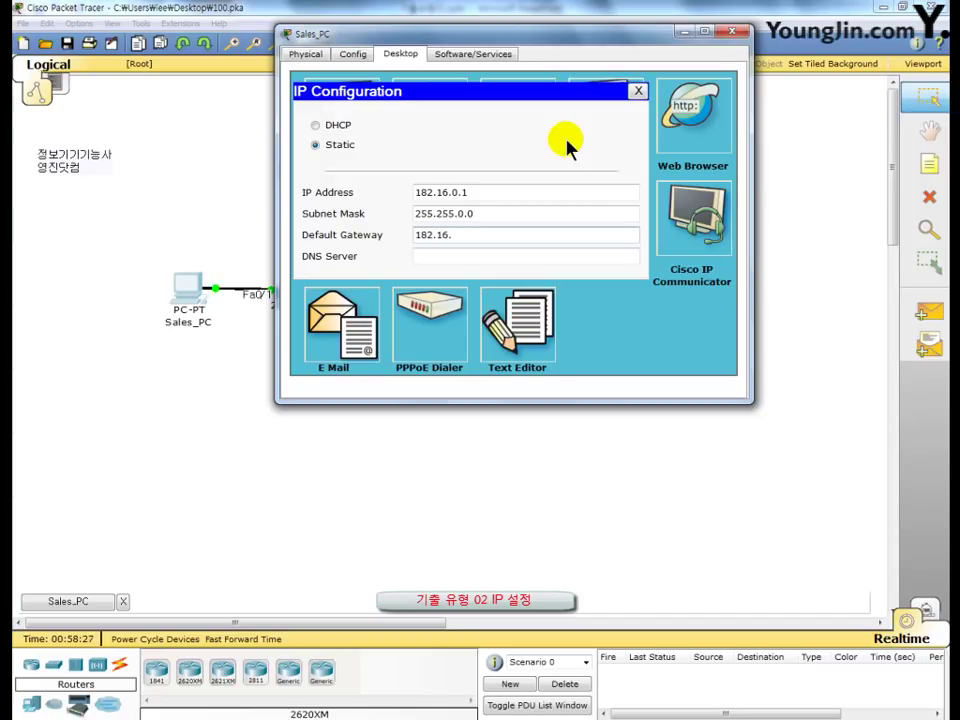
type("255.254")
left_click(452, 256)
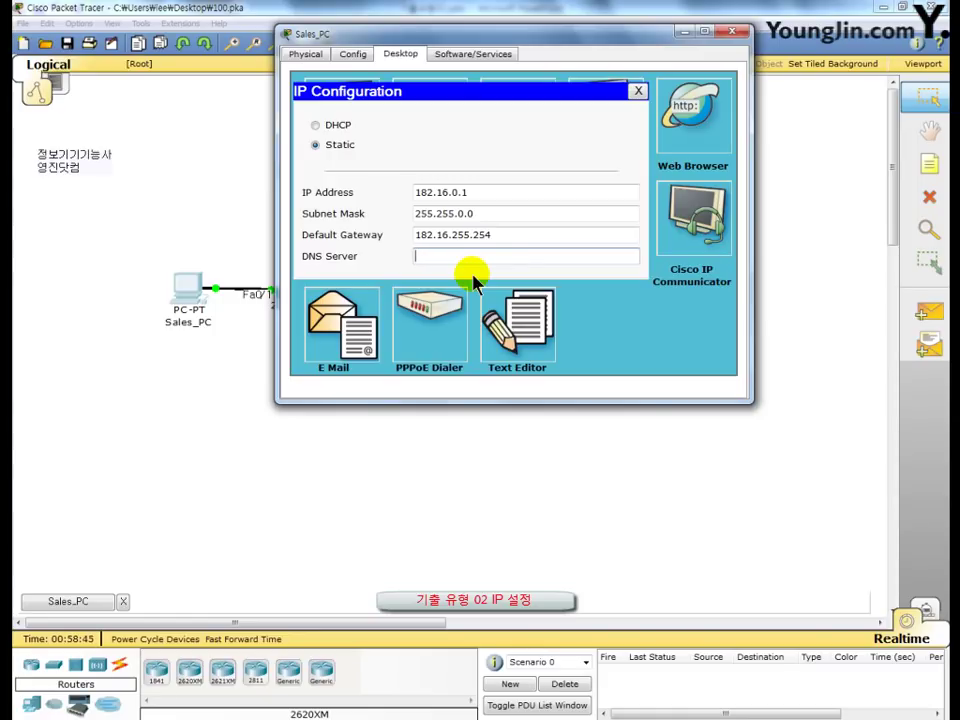
type("192.168.1.10")
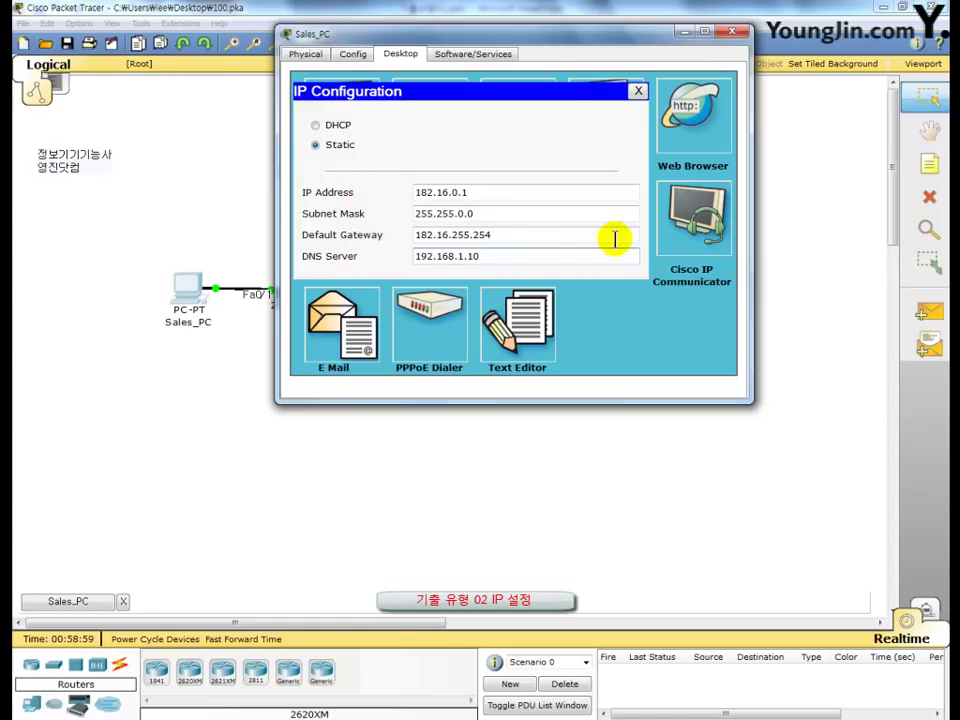
left_click(729, 36)
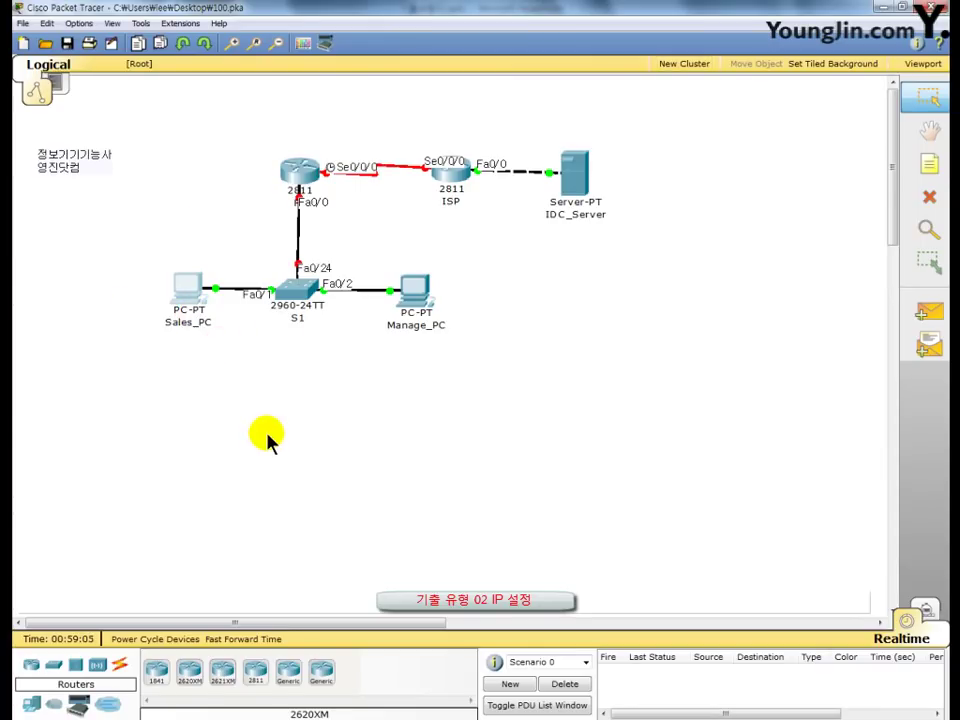
Step: Set Manage_PC to 182.30.0.1/255.255.0.0, gateway 182.30.255.254, DNS 192.168.1.10, and close it
left_click(417, 293)
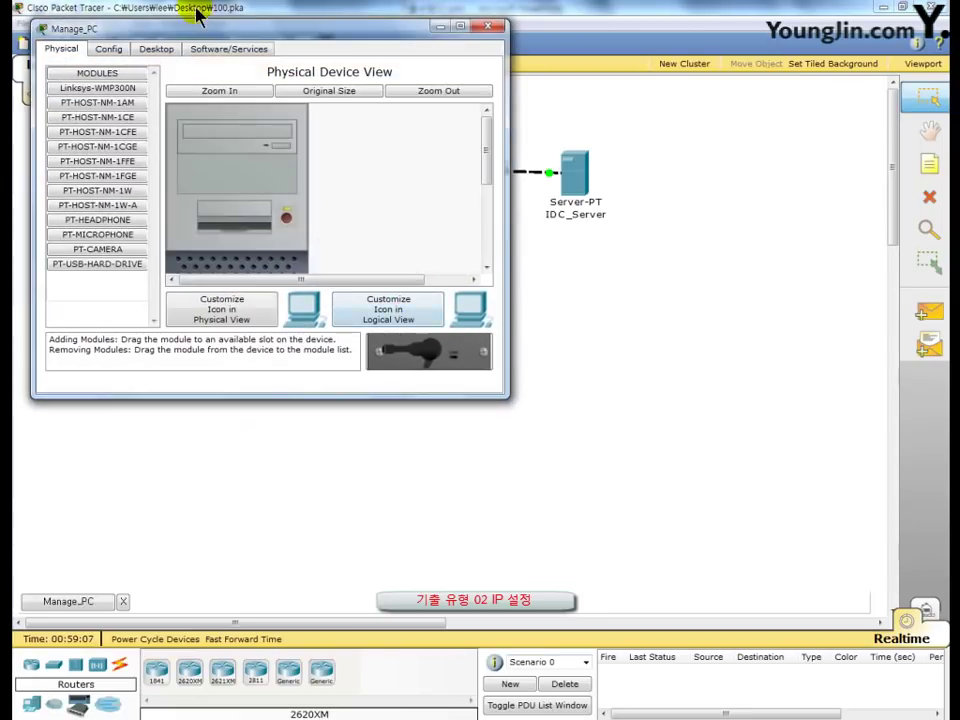
left_click_drag(200, 36, 425, 28)
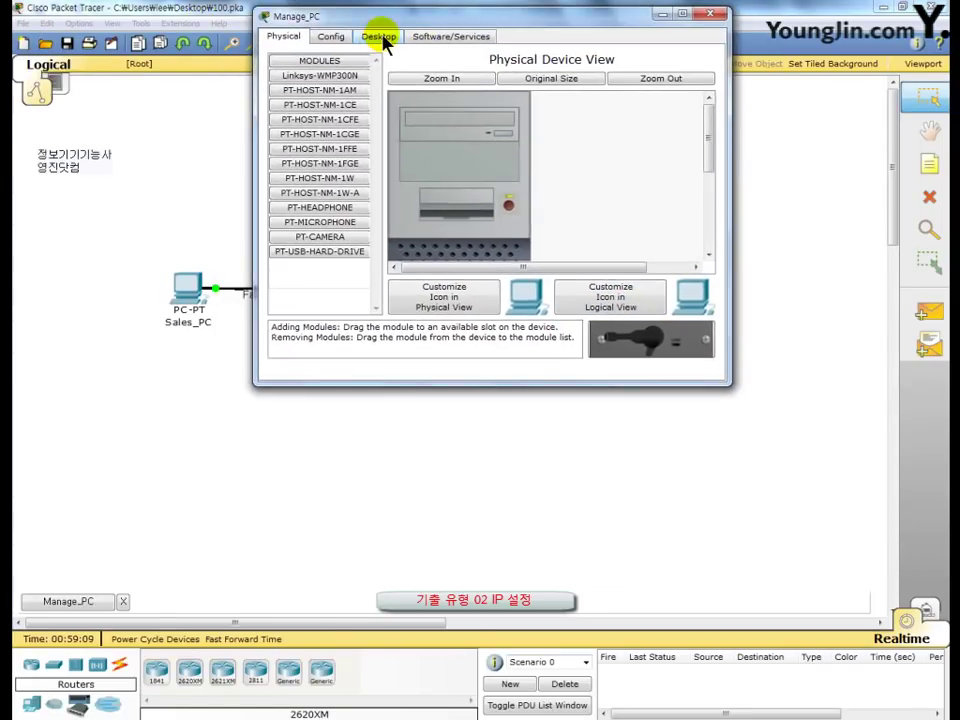
left_click(381, 38)
left_click(328, 110)
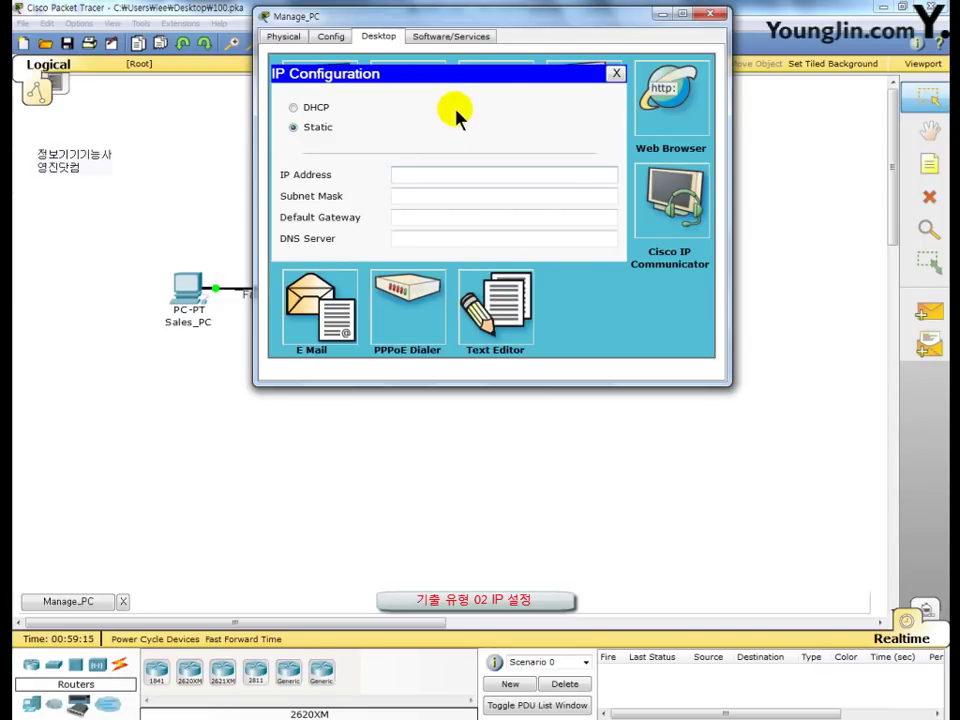
type("182.30.0.1")
key("Tab")
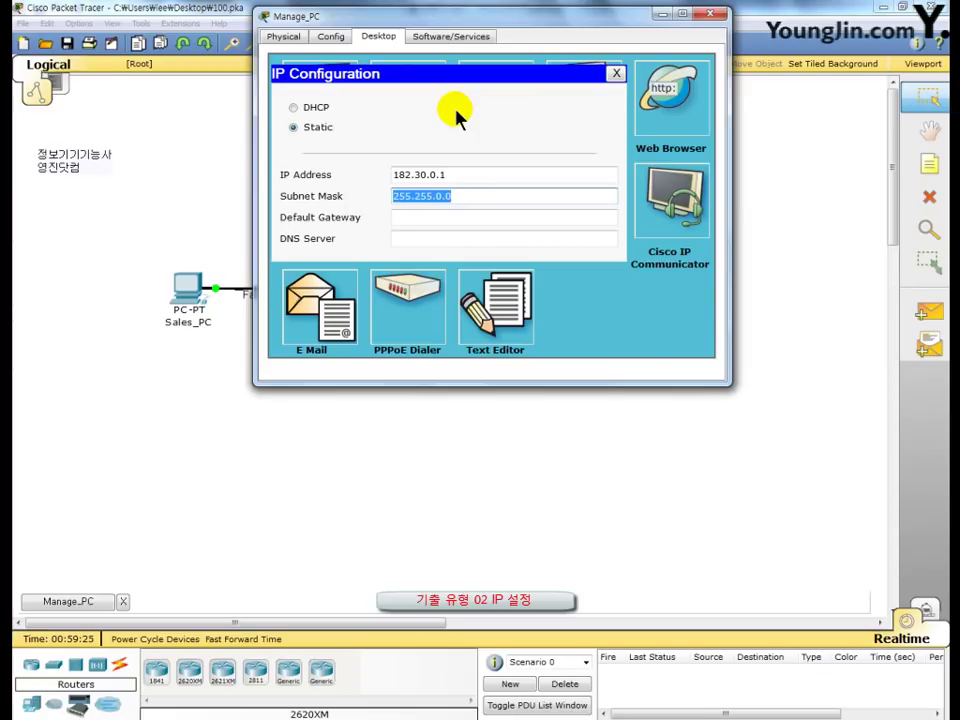
key("Tab")
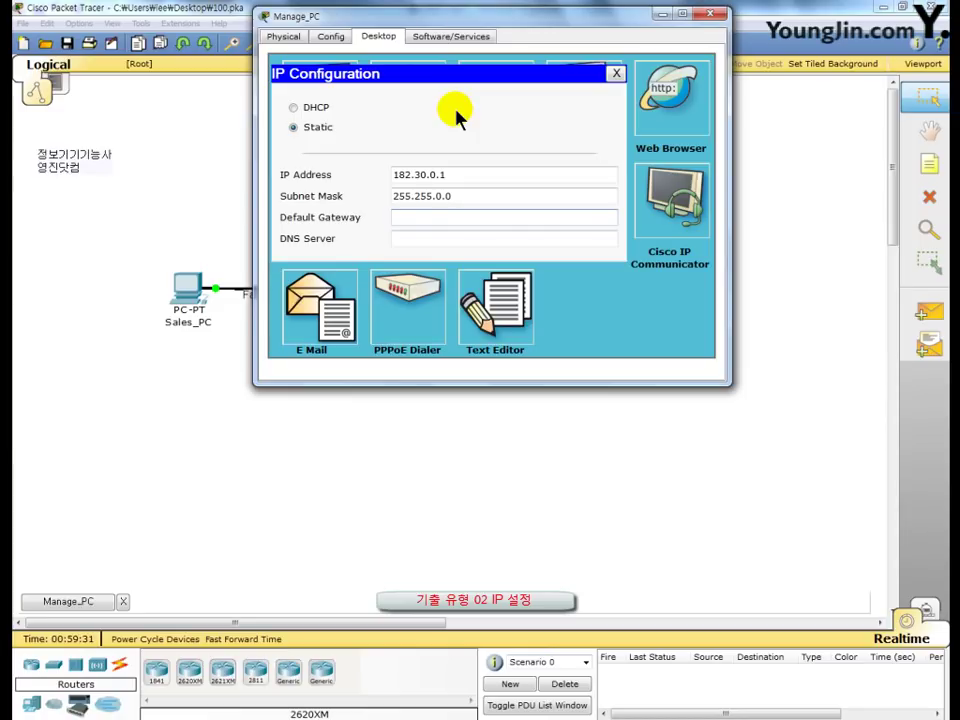
type("182.30.255.254")
key("Tab")
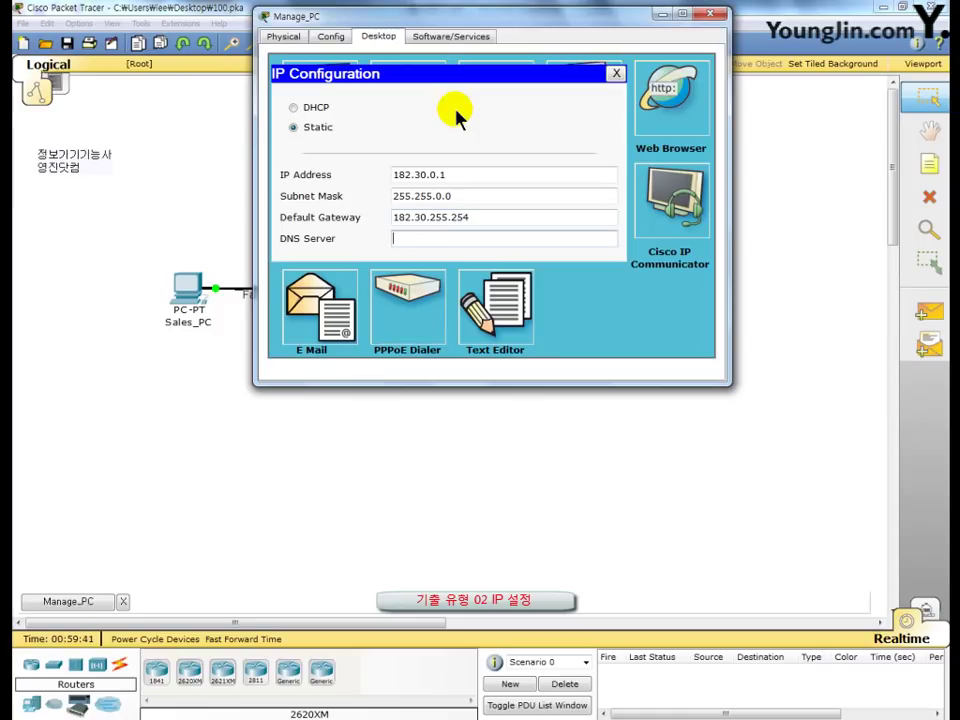
type("192.168.1.10")
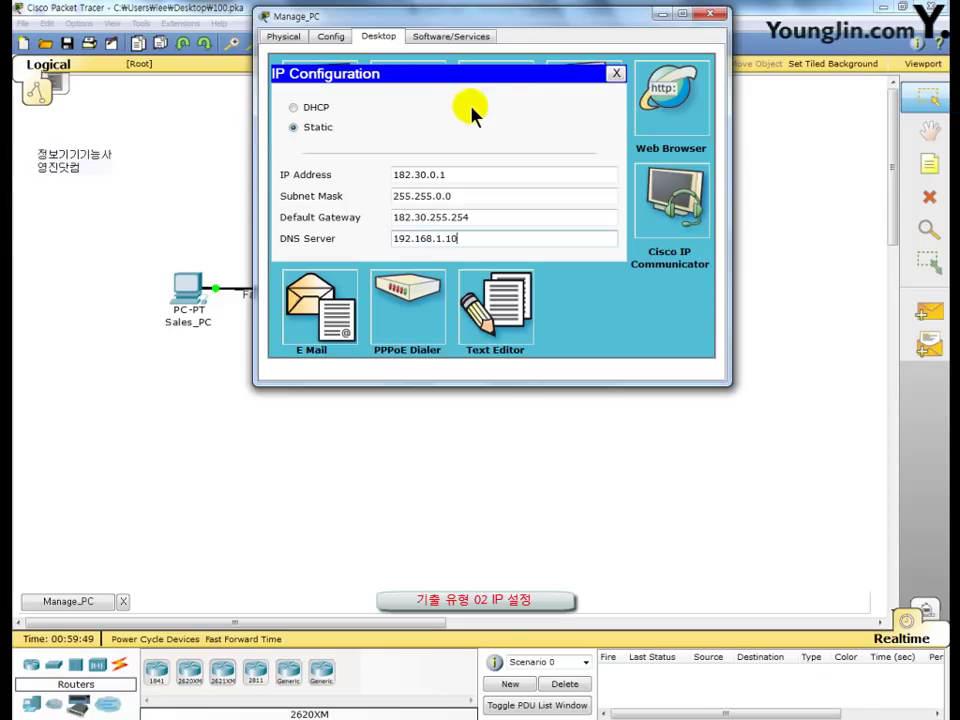
left_click(712, 14)
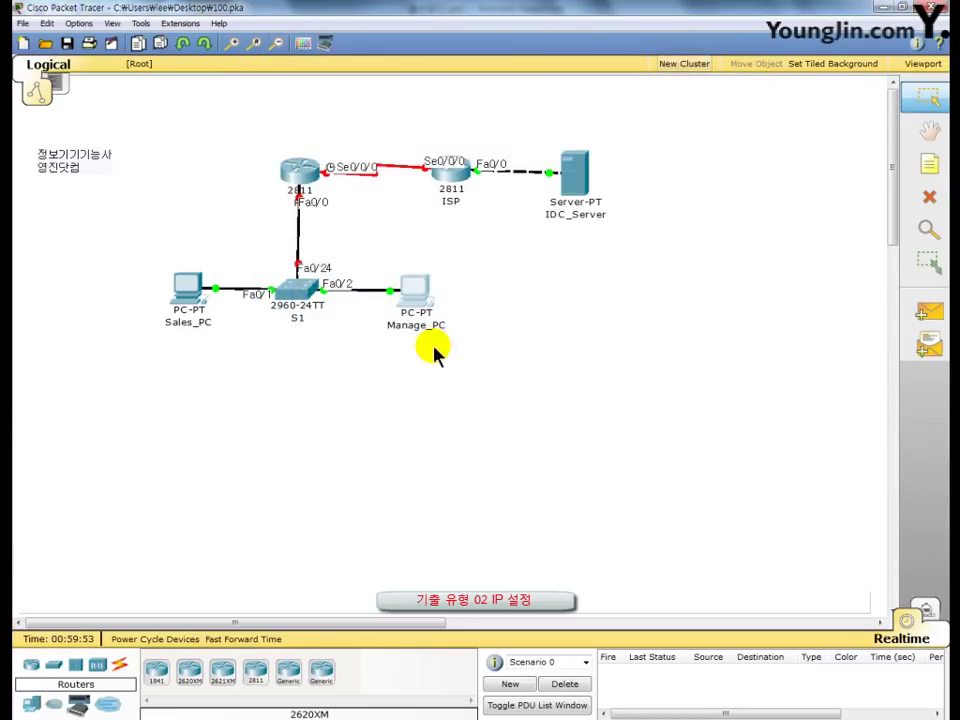
Step: Save 100.pka with both PCs' static addressing
left_click(66, 46)
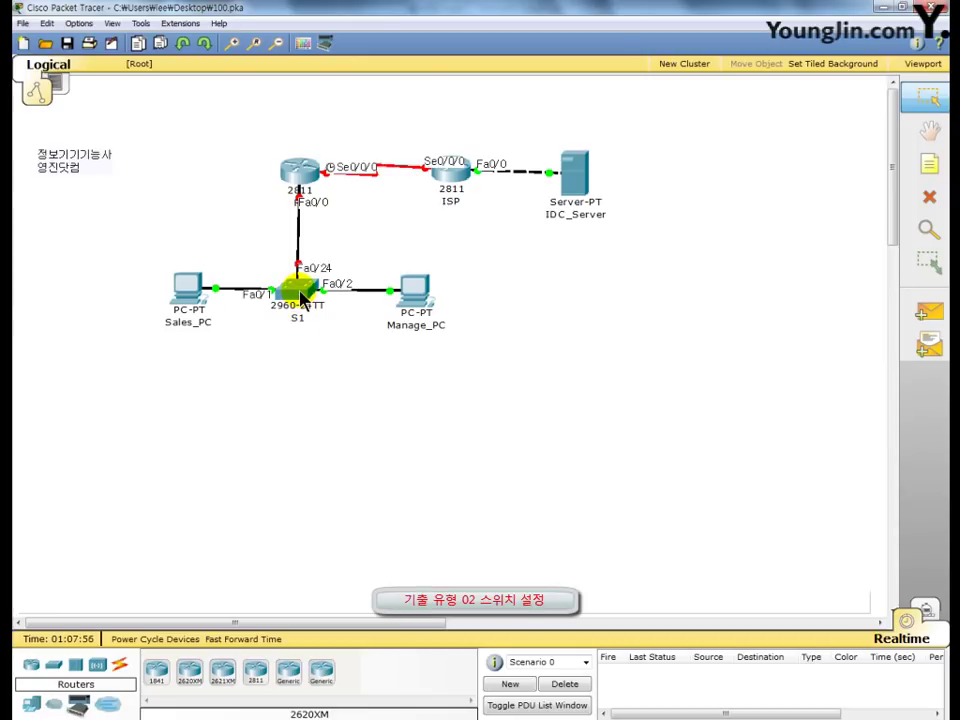
Step: Open switch S1's CLI and enter global configuration mode with en and conf t
left_click(297, 290)
left_click_drag(225, 31, 386, 85)
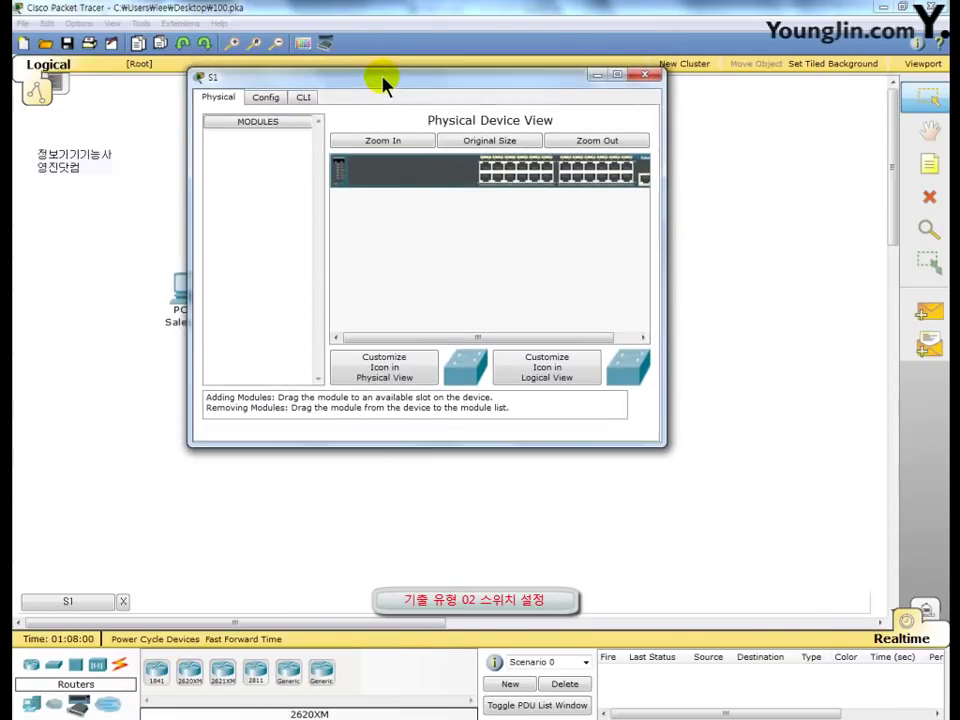
left_click(305, 97)
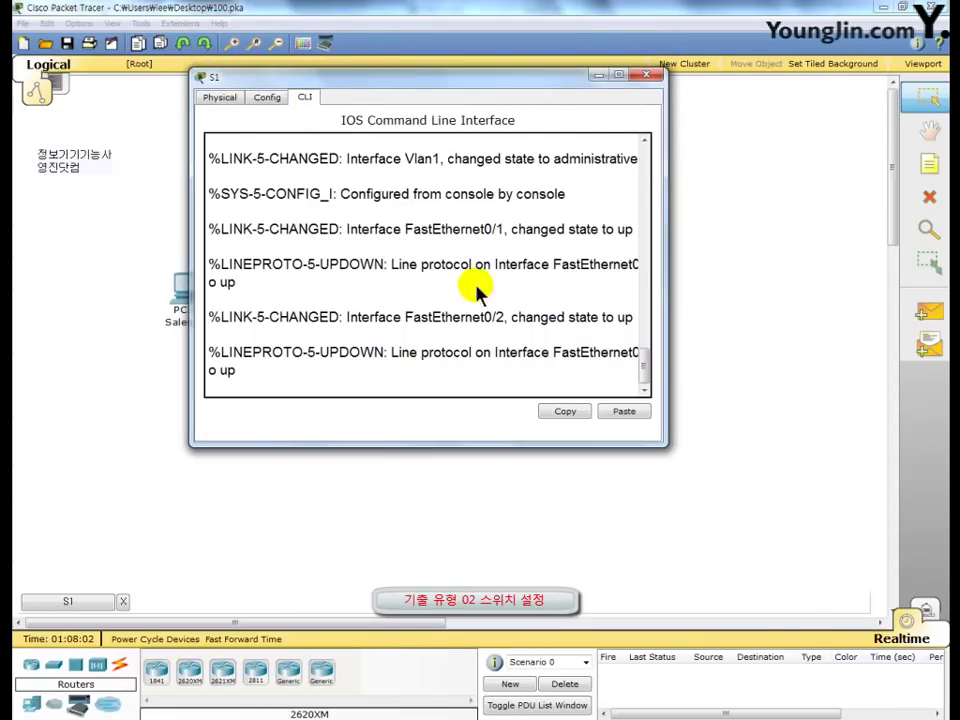
key("Return")
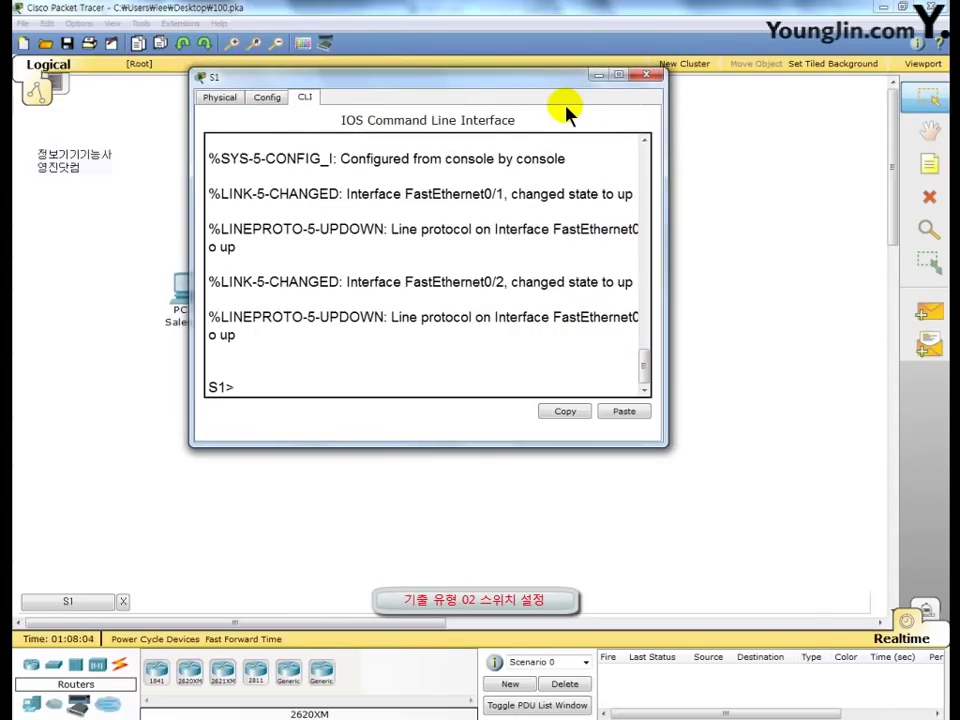
type("en")
key("Return")
type("conf t")
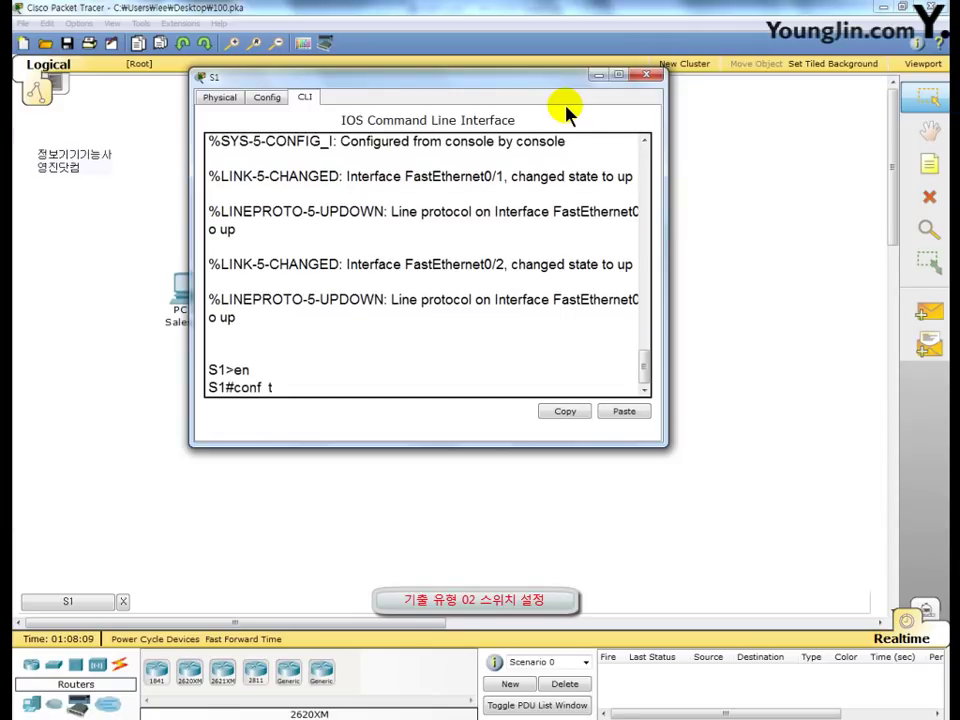
key("Return")
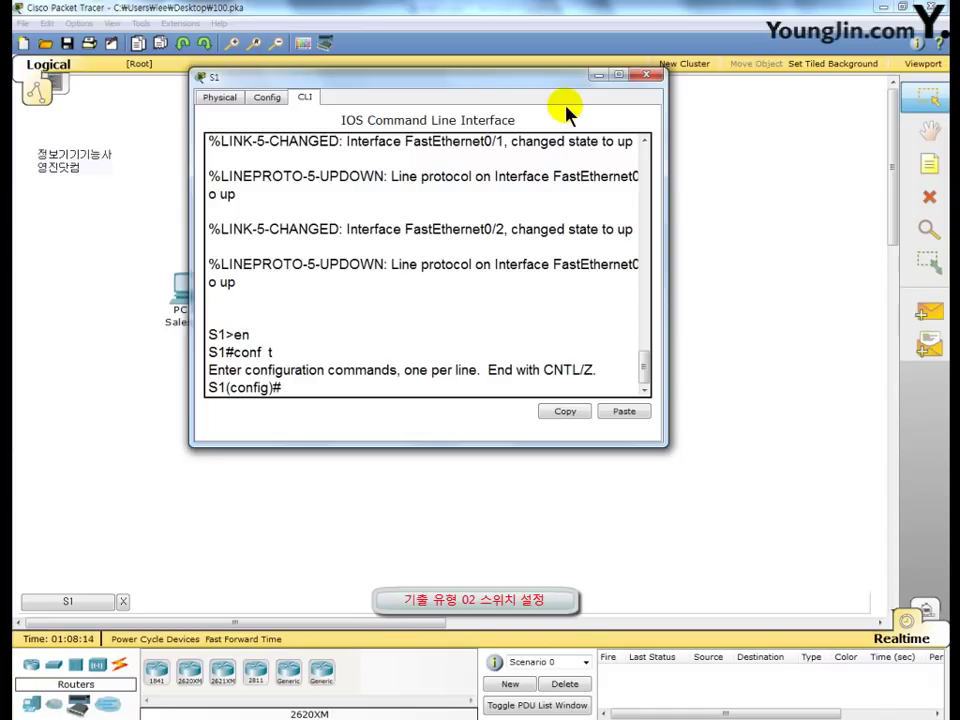
Step: Create VLAN 10 named Sales and VLAN 20 named Manage
type("vl  10")
key("Return")
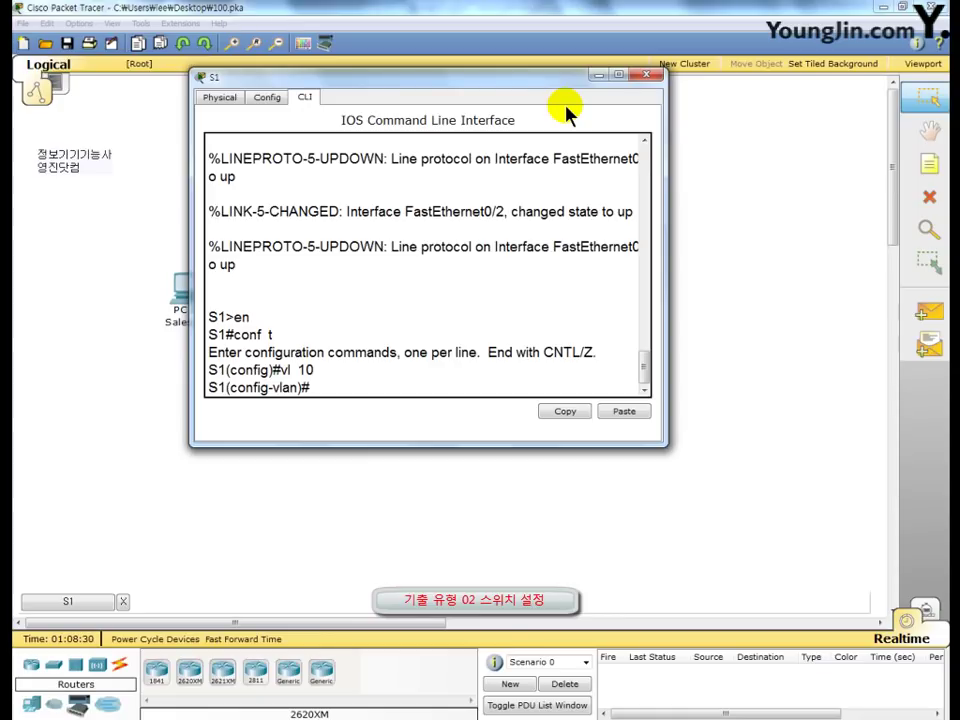
type("na  Sales")
key("Return")
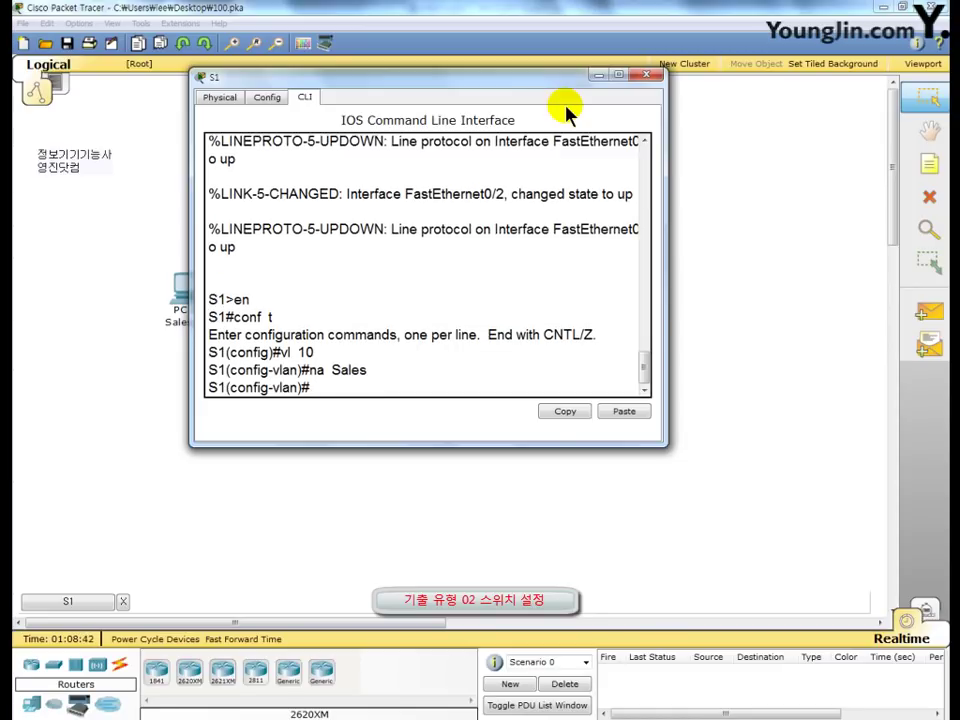
type("vl 20")
key("Return")
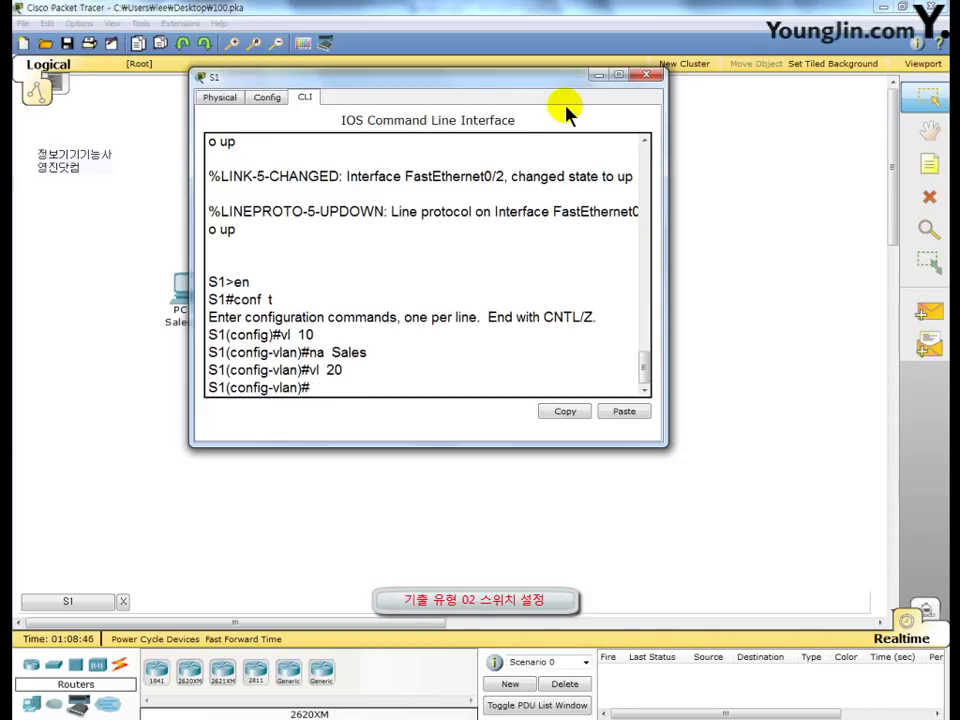
type("na")
type("Manage")
key("Return")
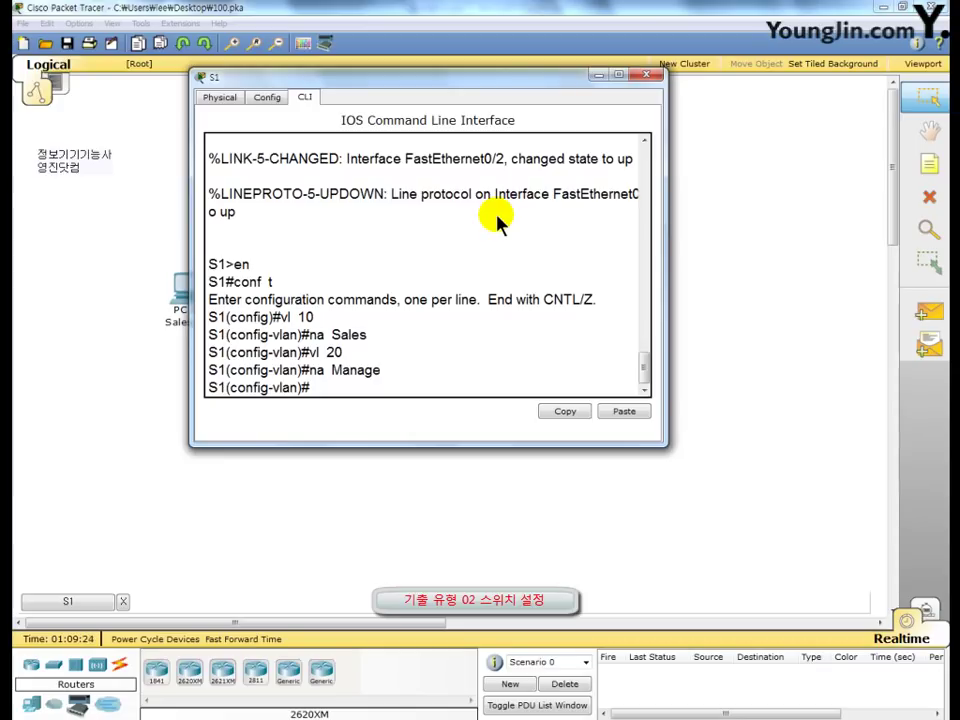
Step: Make S1 port Fa0/1 an access port in VLAN 10
type("int f0/1")
key("Return")
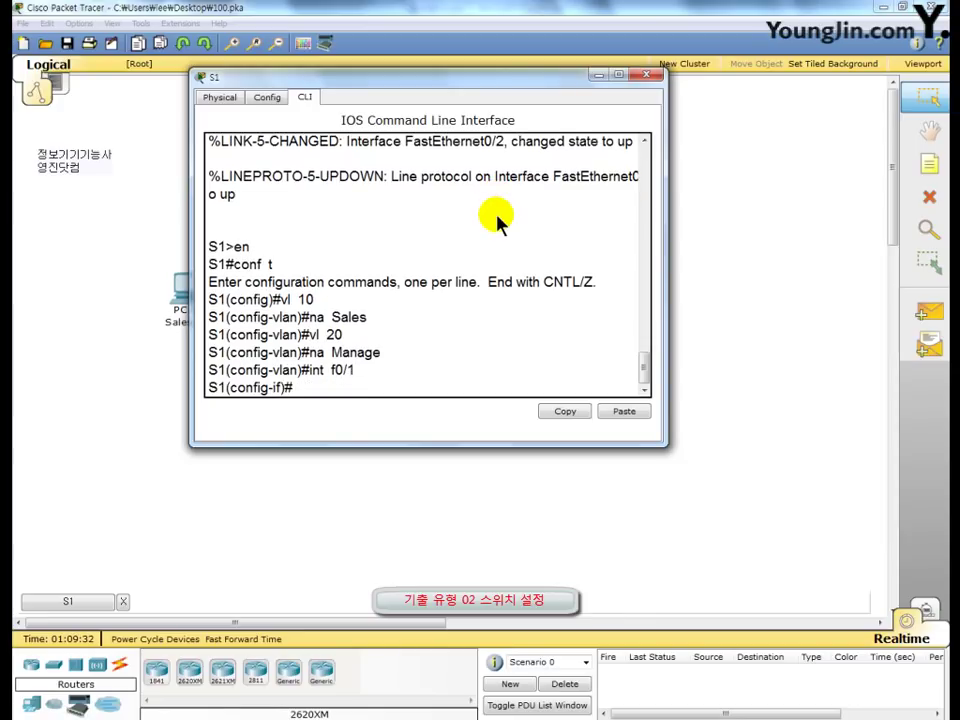
type("sw mo acc")
key("Return")
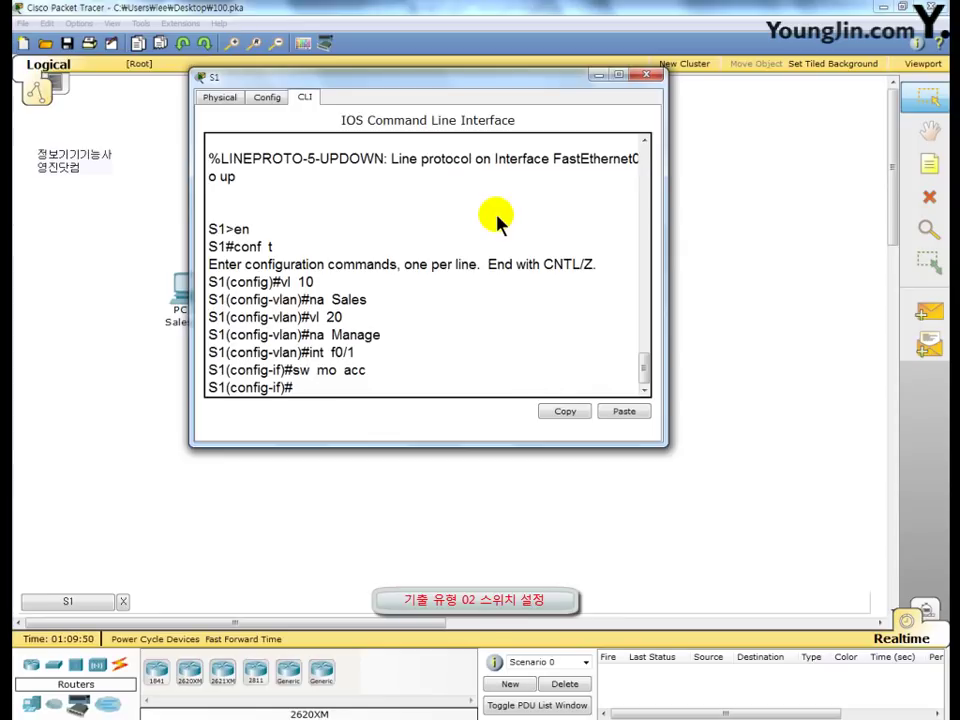
type("sw acc vl 10")
key("Return")
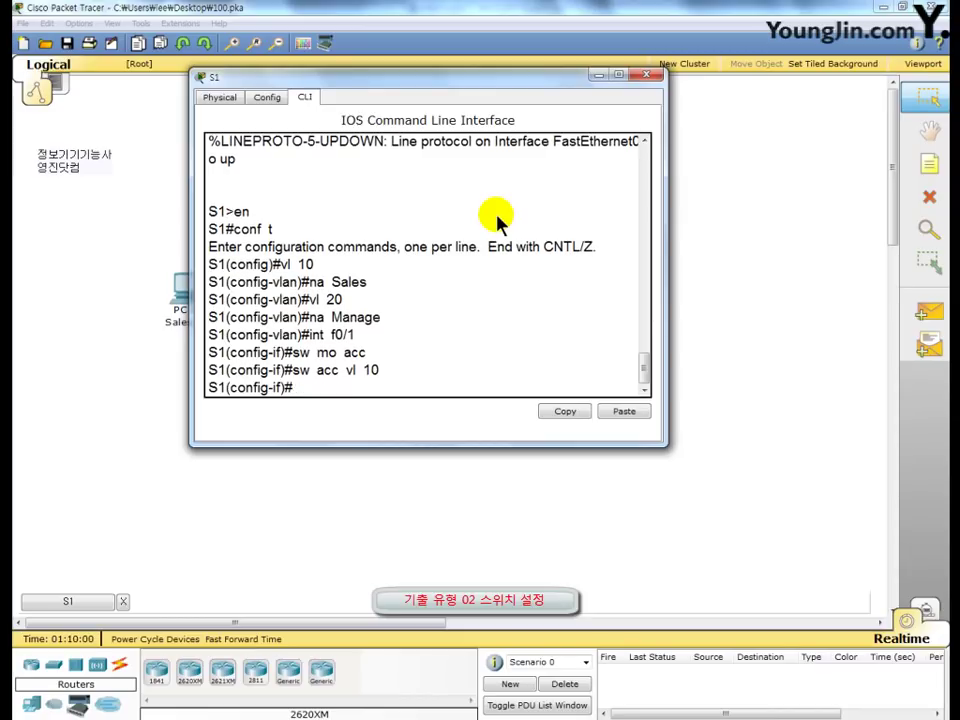
Step: Make port Fa0/2 an access port in VLAN 20 and enter interface Vlan20
type("int f0/2")
key("Return")
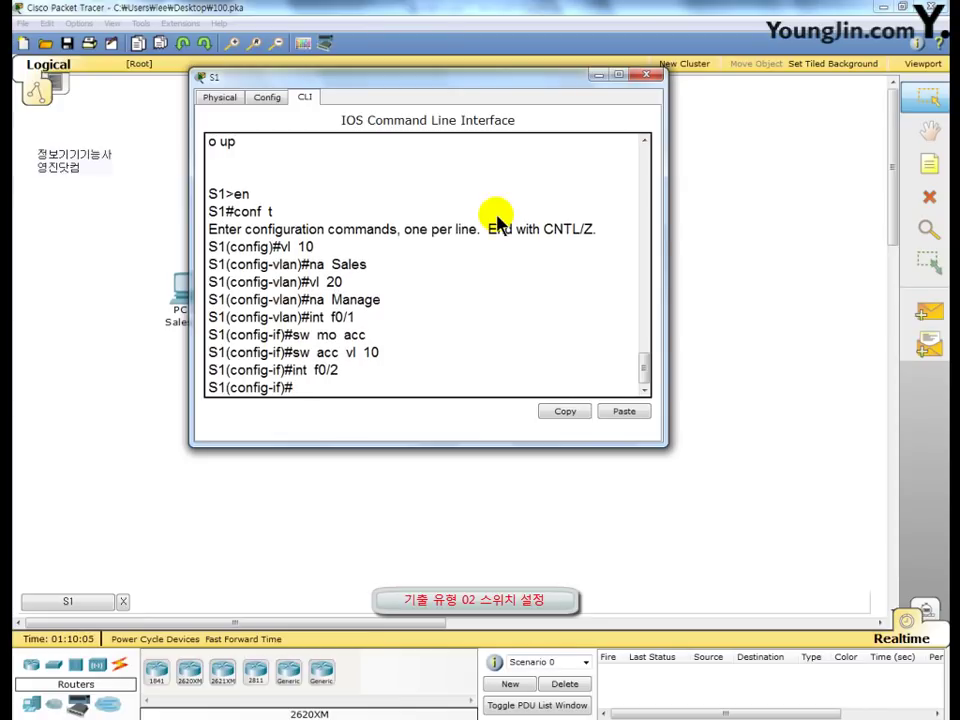
type("sw")
type(" mo ac")
type("c")
key("Return")
type("sw")
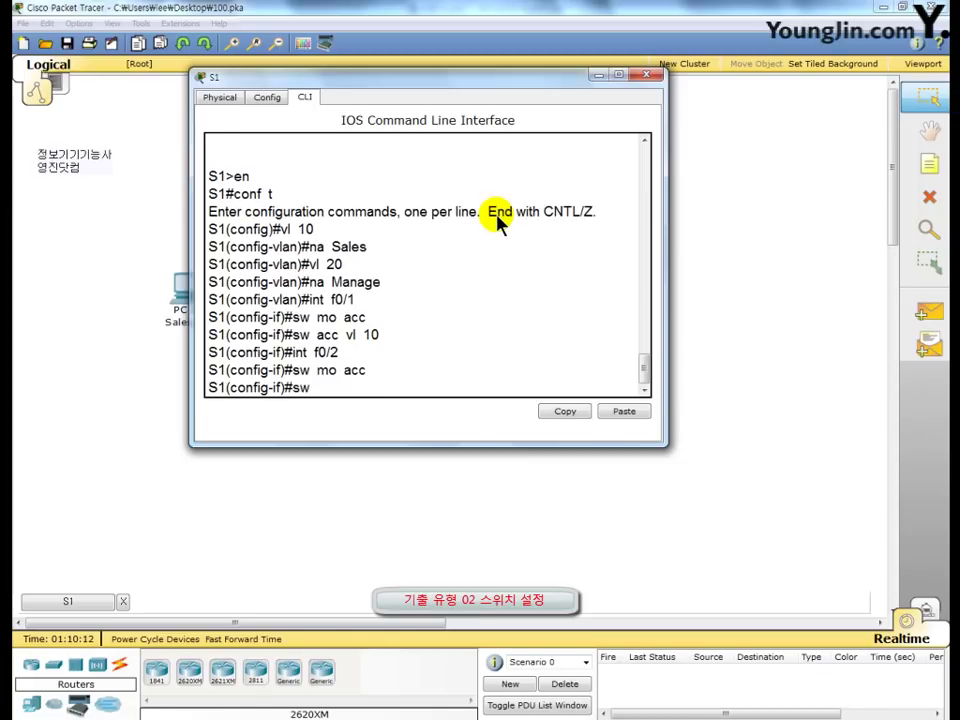
type(" acc vl 20")
key("Return")
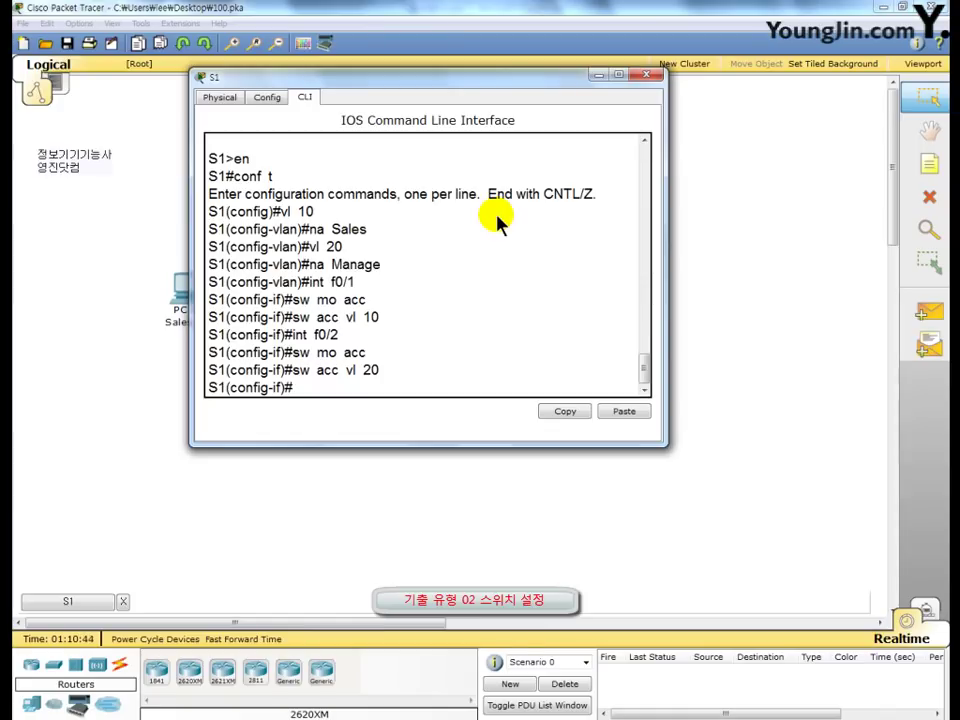
type("int vl 20")
key("Return")
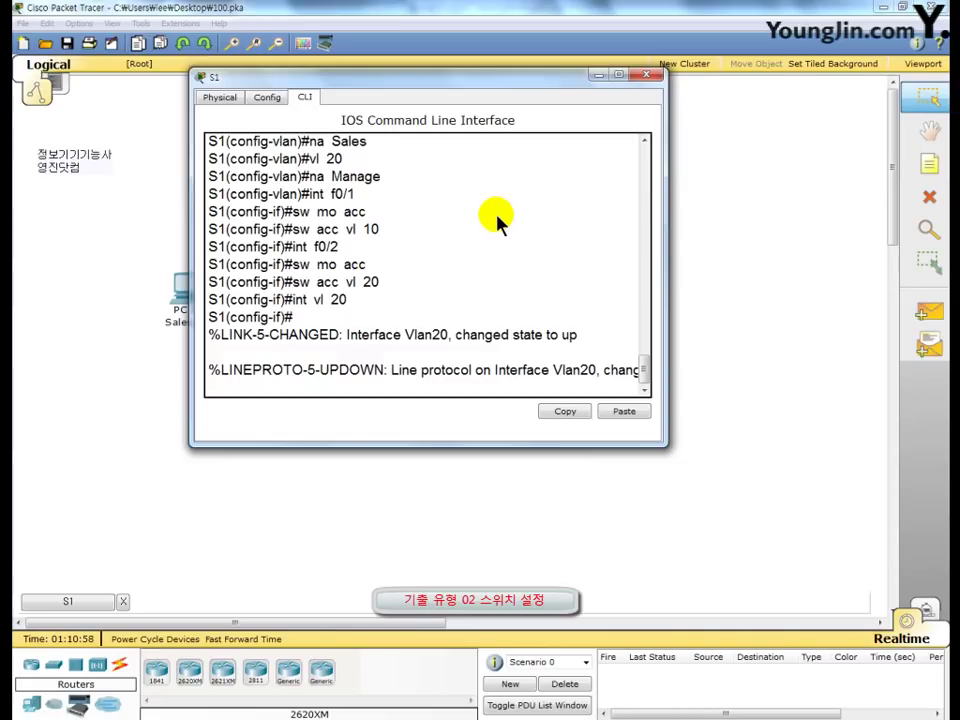
Step: Give Vlan20 IP 182.30.0.2 255.255.0.0, enable it, and set default gateway 182.30.255.254
key("Return")
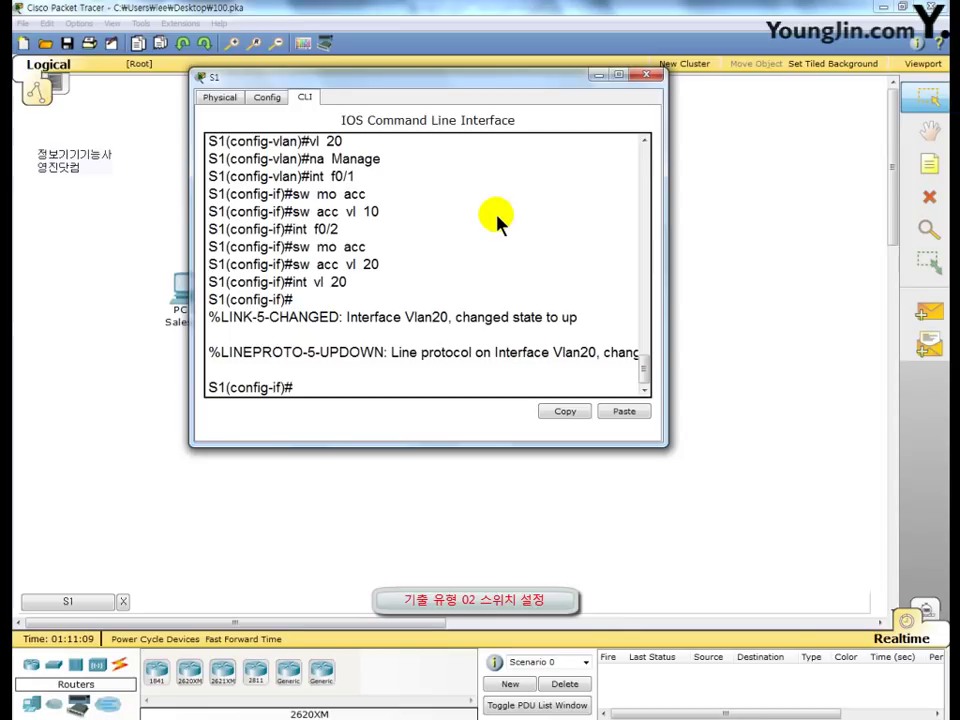
type("ip add 182.30.0.2")
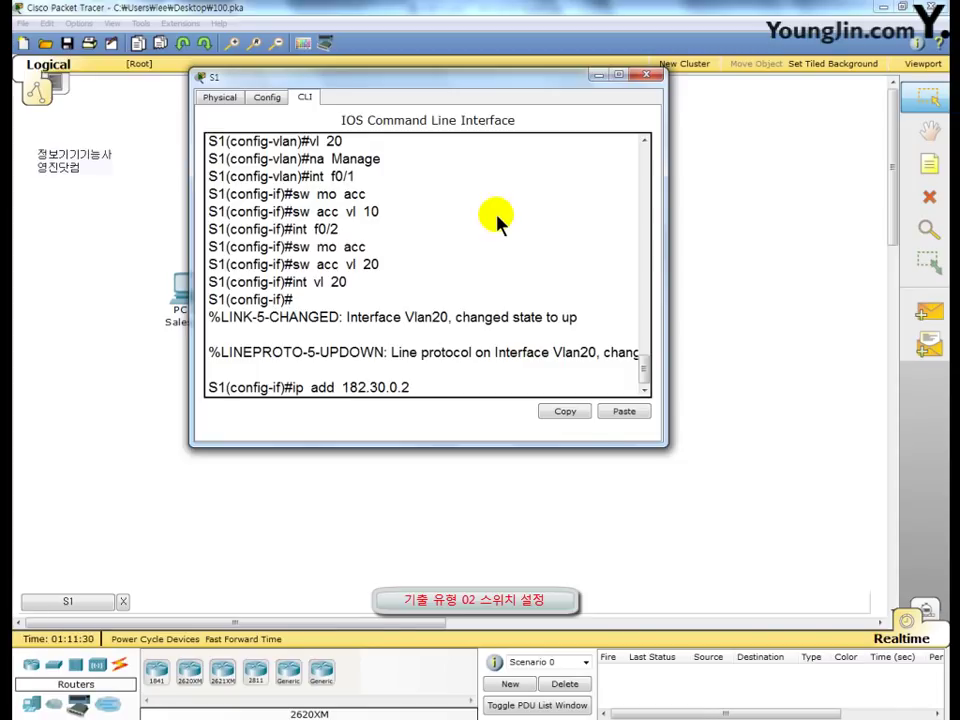
type("255.255.0.0")
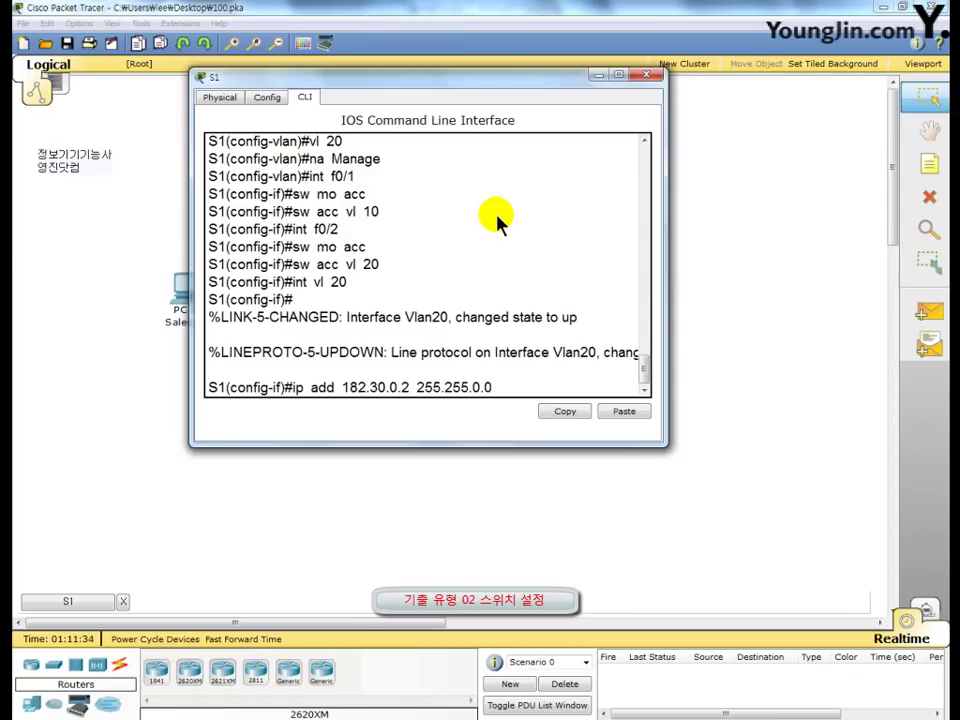
key("Return")
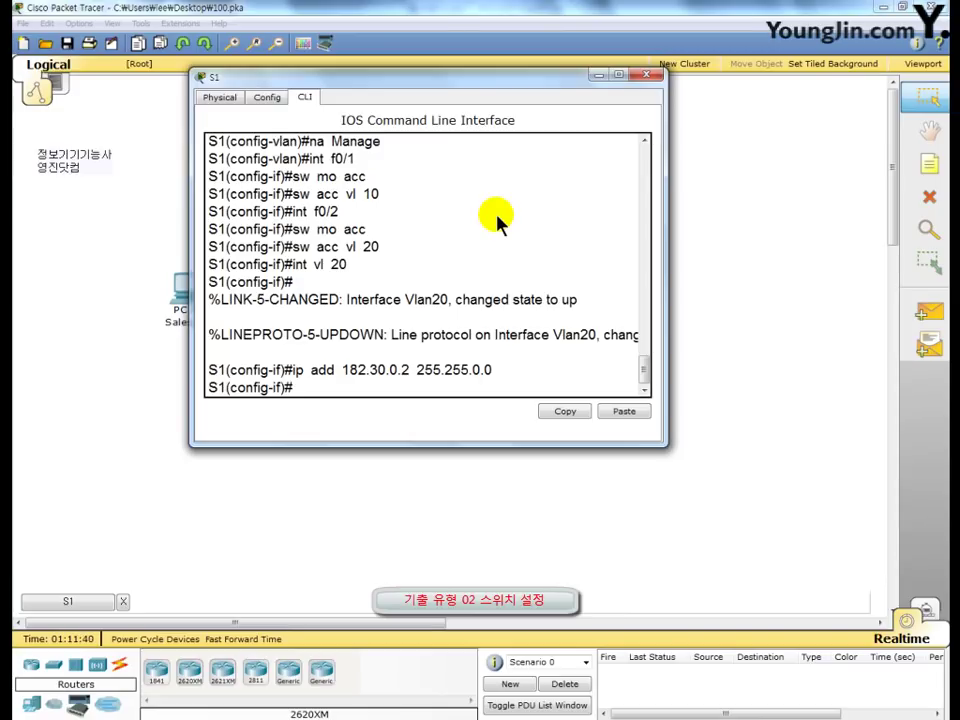
type("no sh")
key("Return")
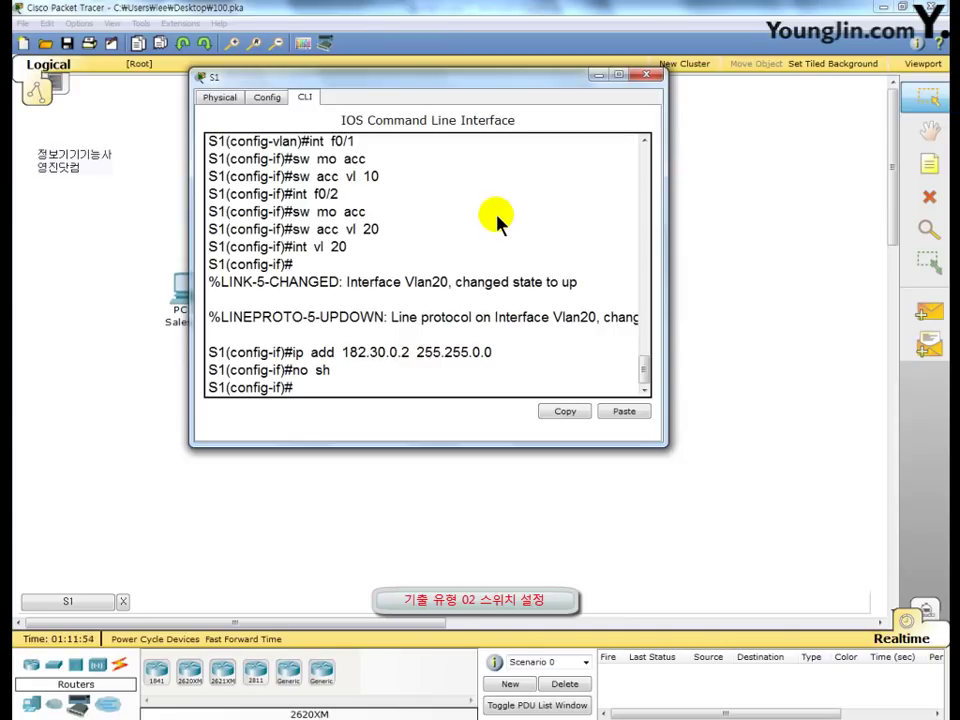
type("ip de")
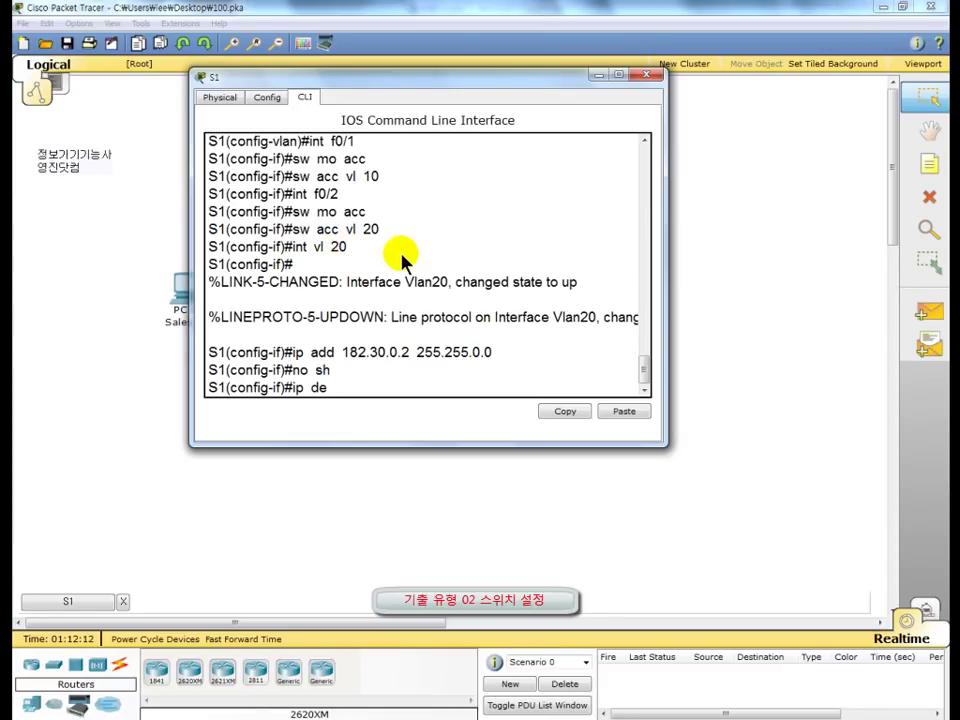
type("182.30.255.254")
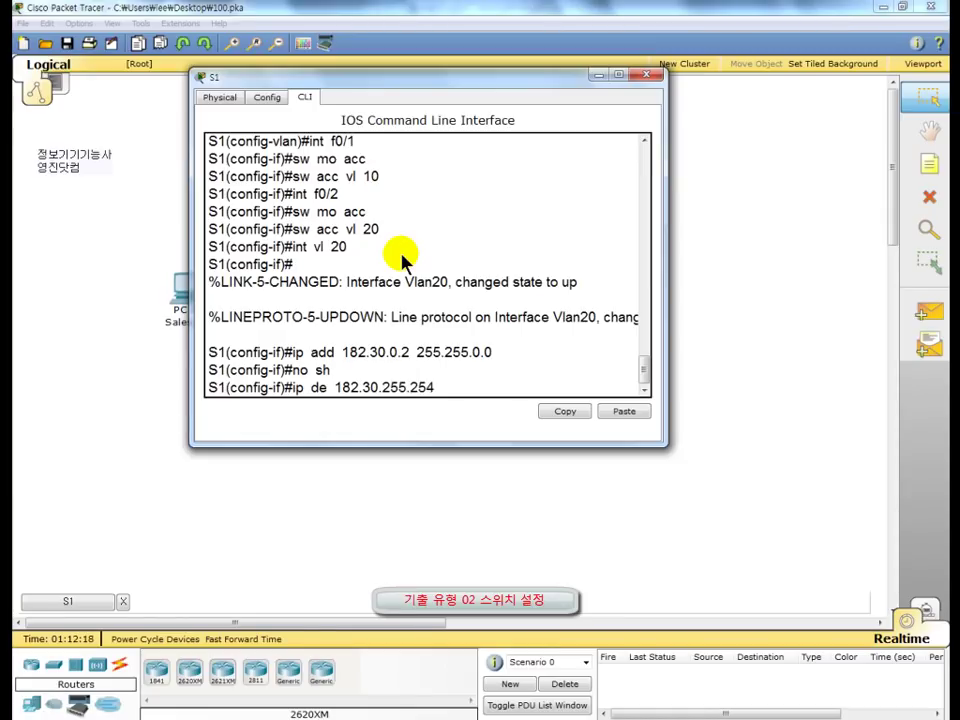
key("Return")
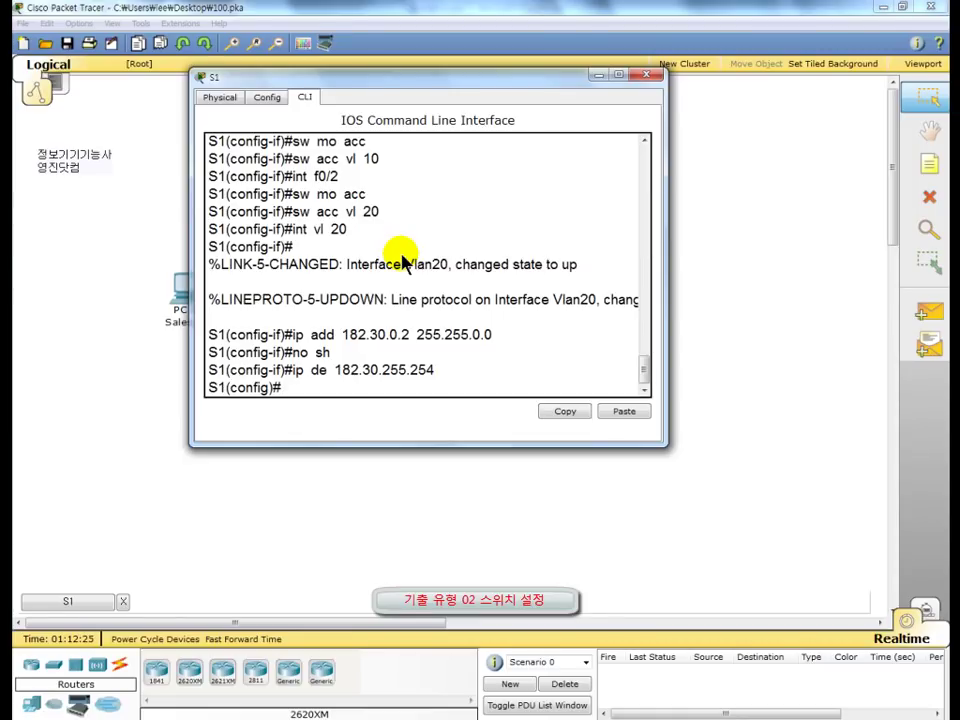
key("F9")
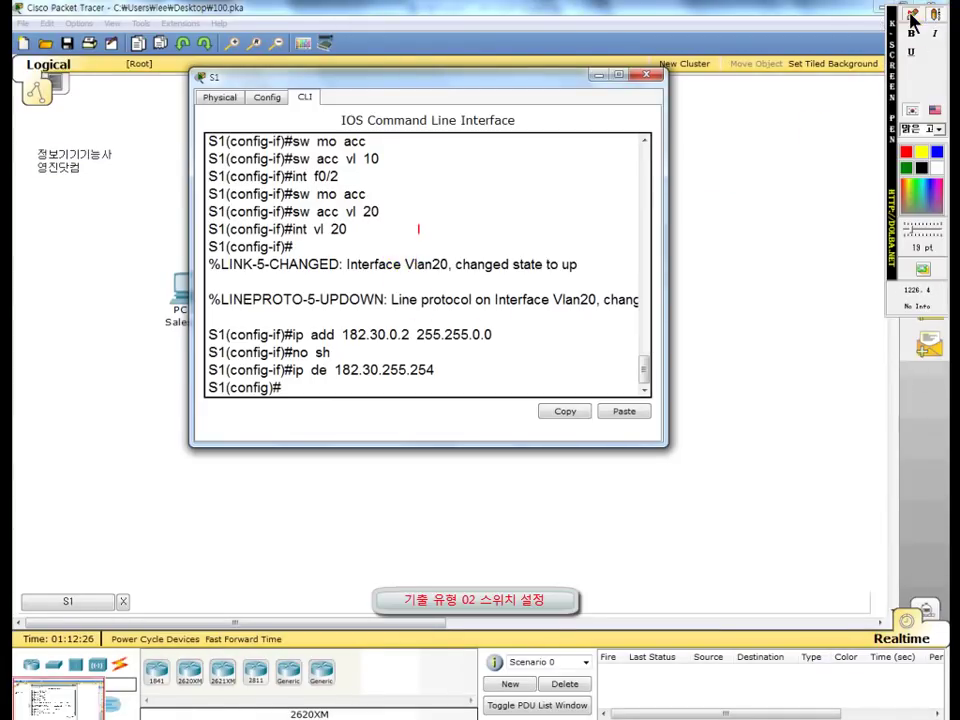
left_click(912, 18)
mouse_move(343, 342)
left_mouse_down()
mouse_move(386, 364)
mouse_move(410, 343)
left_mouse_up()
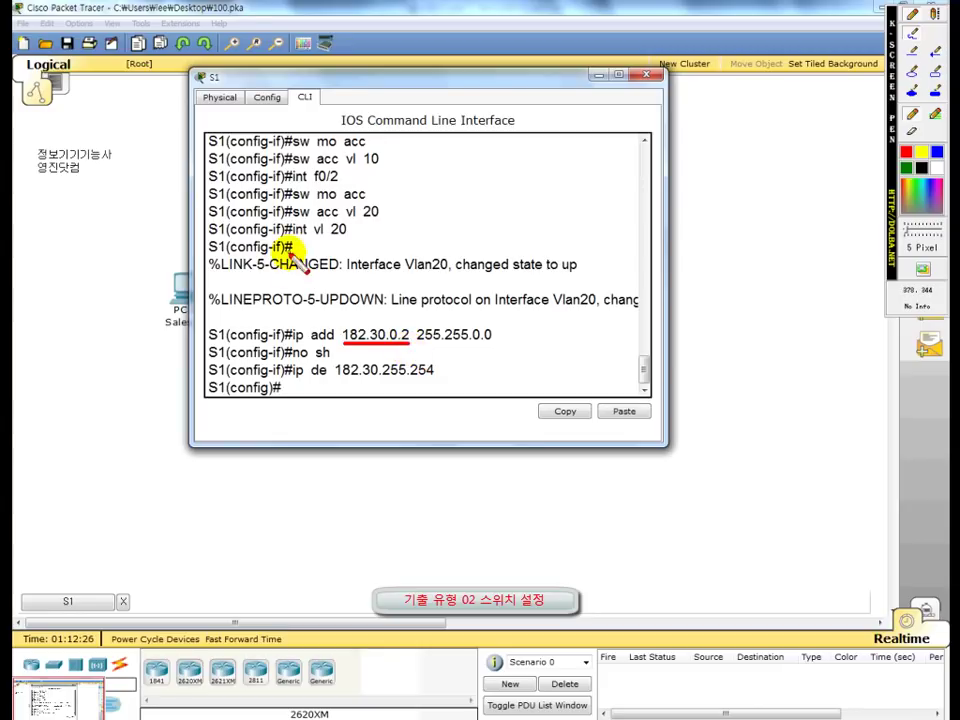
left_click_drag(290, 240, 355, 239)
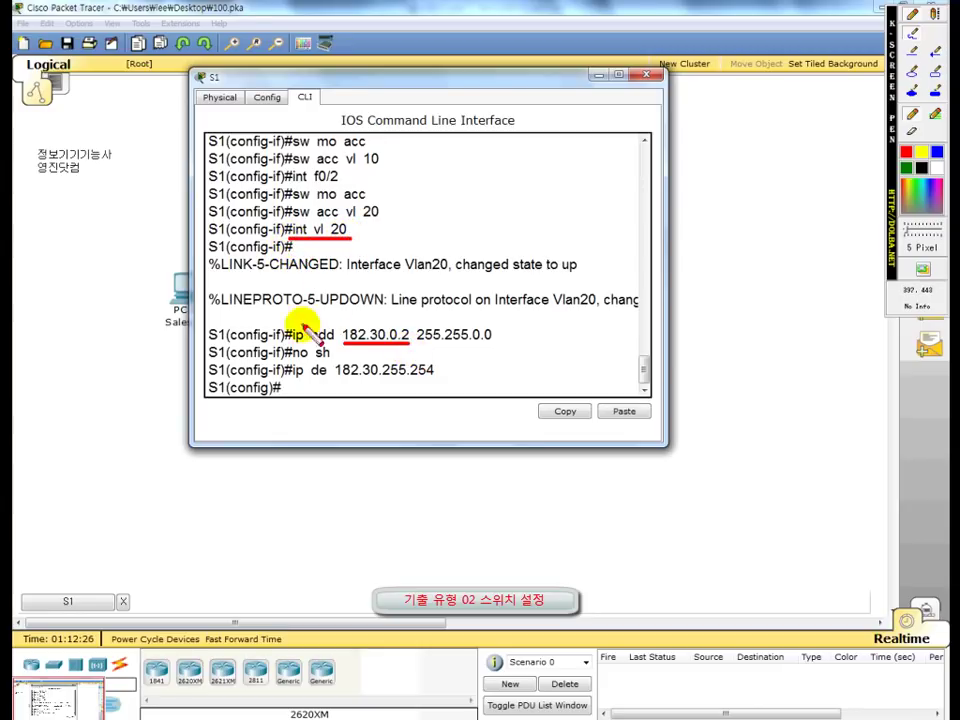
left_click_drag(295, 343, 492, 345)
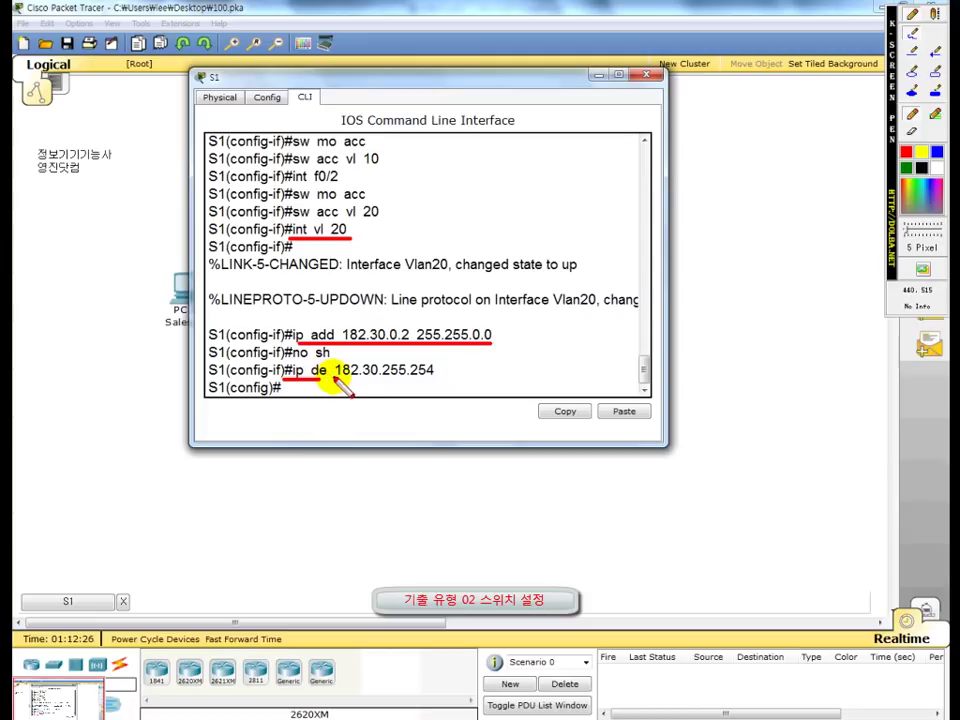
left_click_drag(284, 379, 434, 380)
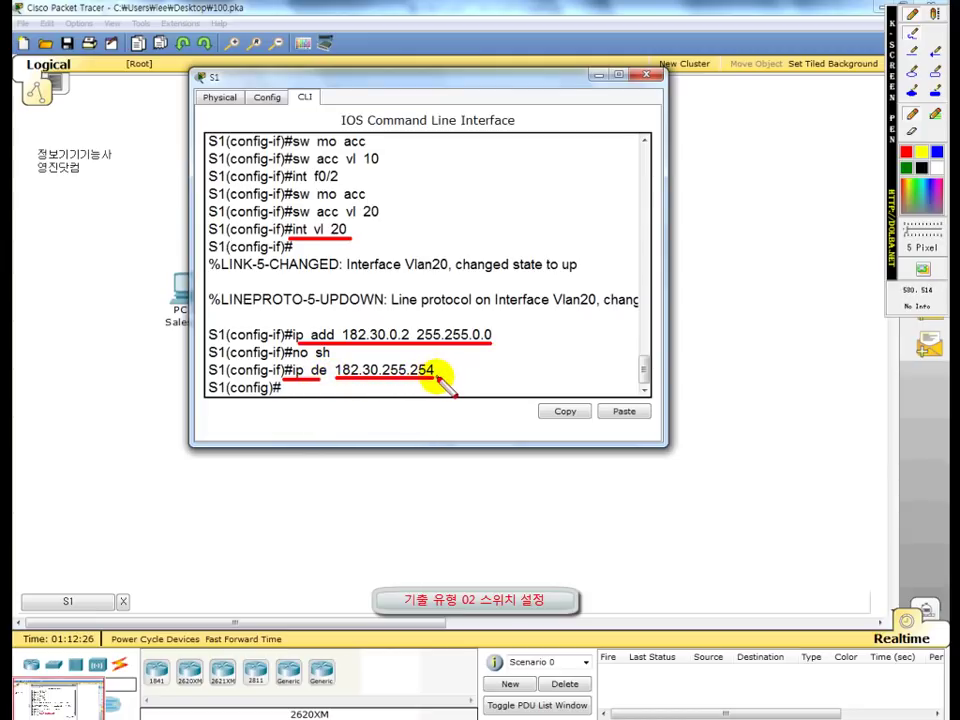
left_click_drag(441, 370, 459, 370)
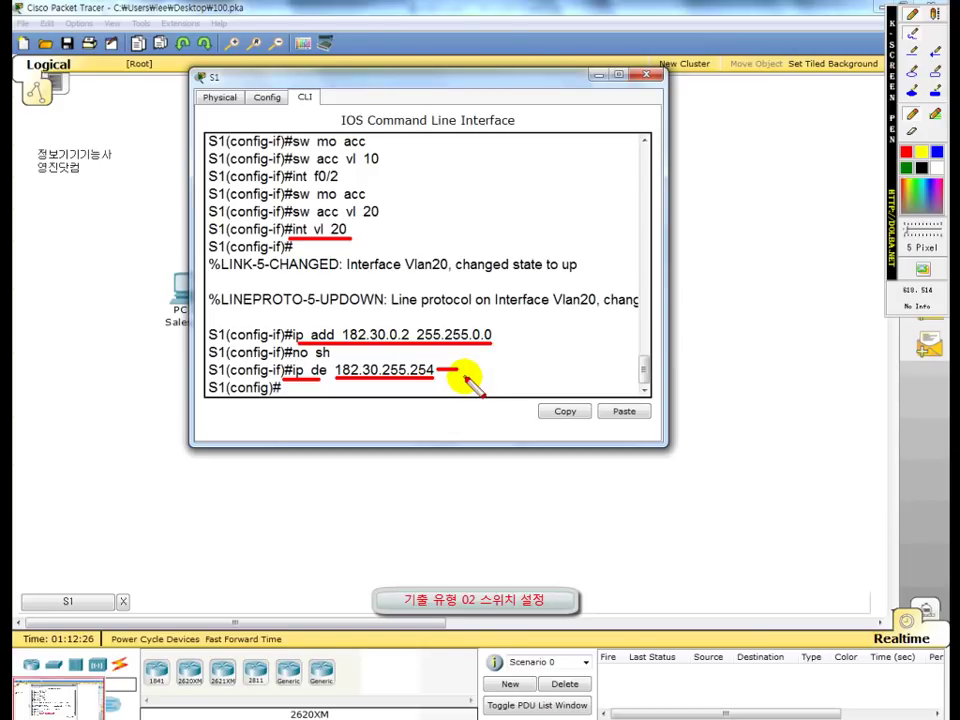
key("Escape")
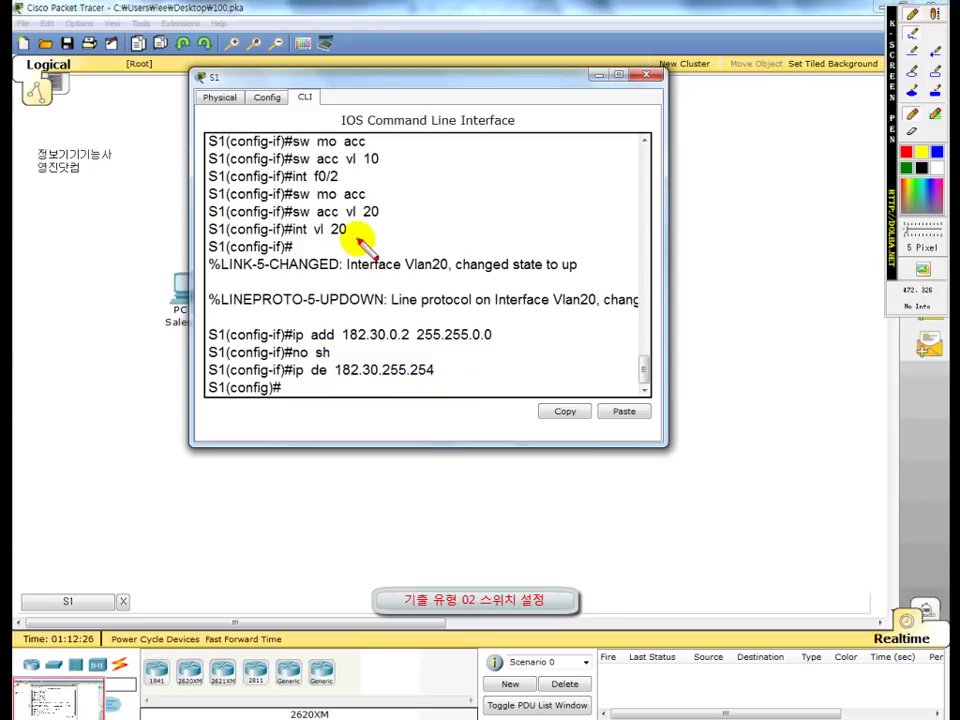
left_click_drag(295, 240, 358, 239)
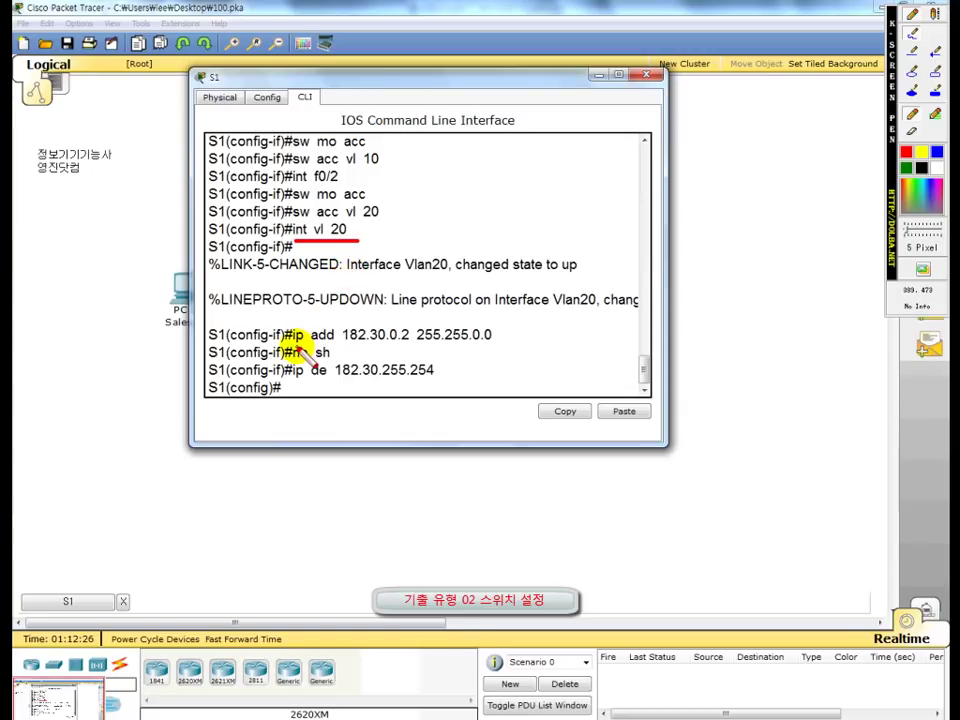
mouse_move(296, 344)
left_mouse_down()
mouse_move(424, 349)
mouse_move(320, 379)
mouse_move(432, 381)
left_mouse_up()
mouse_move(360, 234)
left_mouse_down()
mouse_move(460, 240)
mouse_move(452, 368)
left_mouse_up()
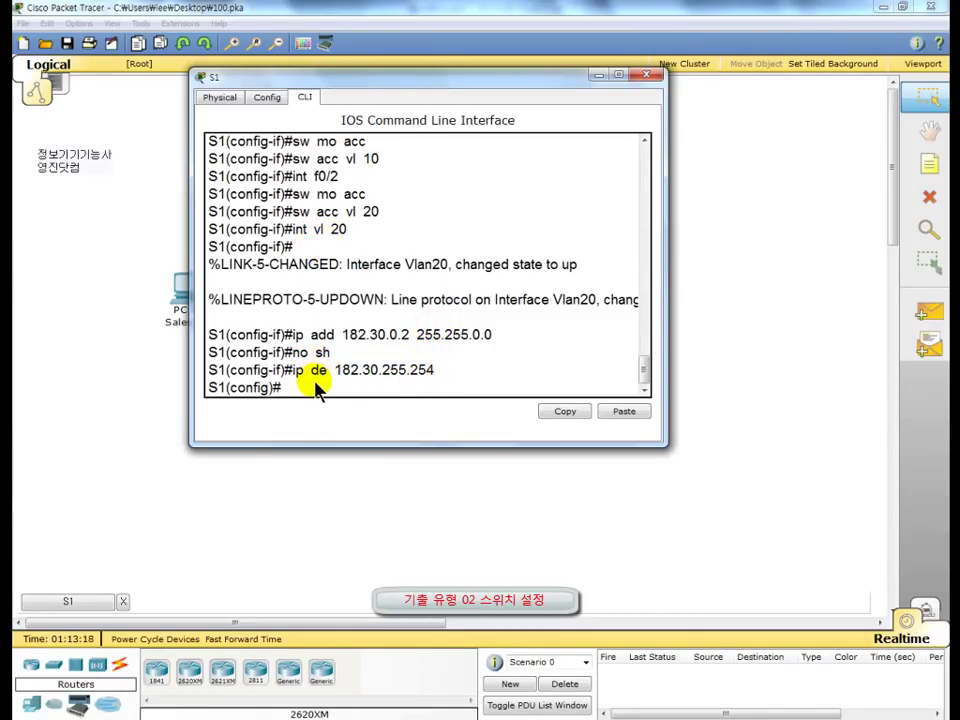
Step: Set S1 port Fa0/24 to trunk mode with int f0/24 and sw mo tr
left_click(313, 389)
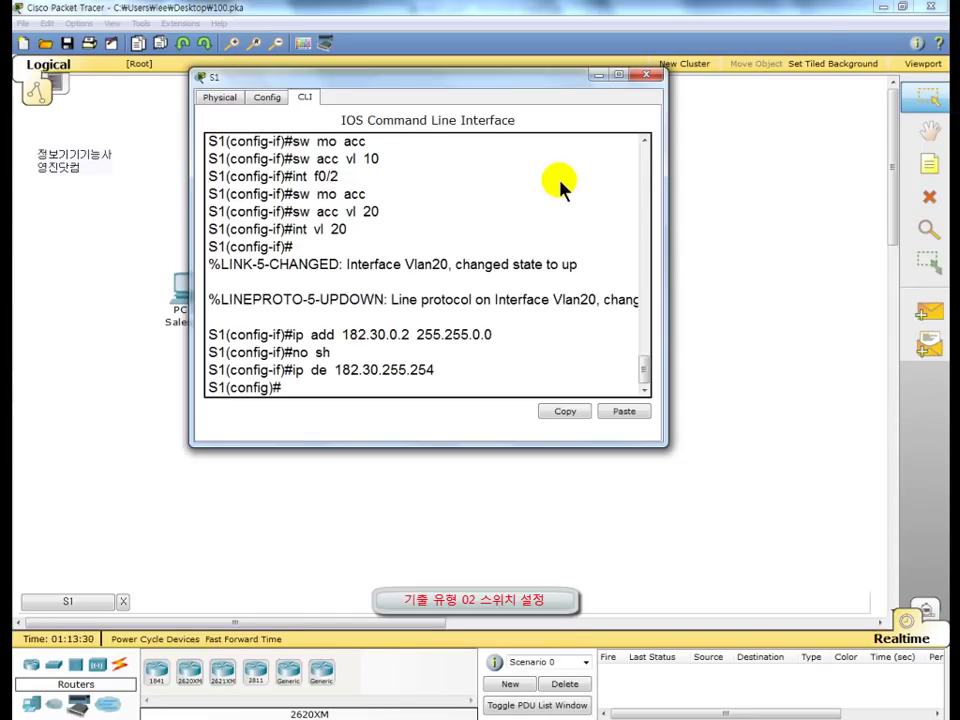
type("int f0/24")
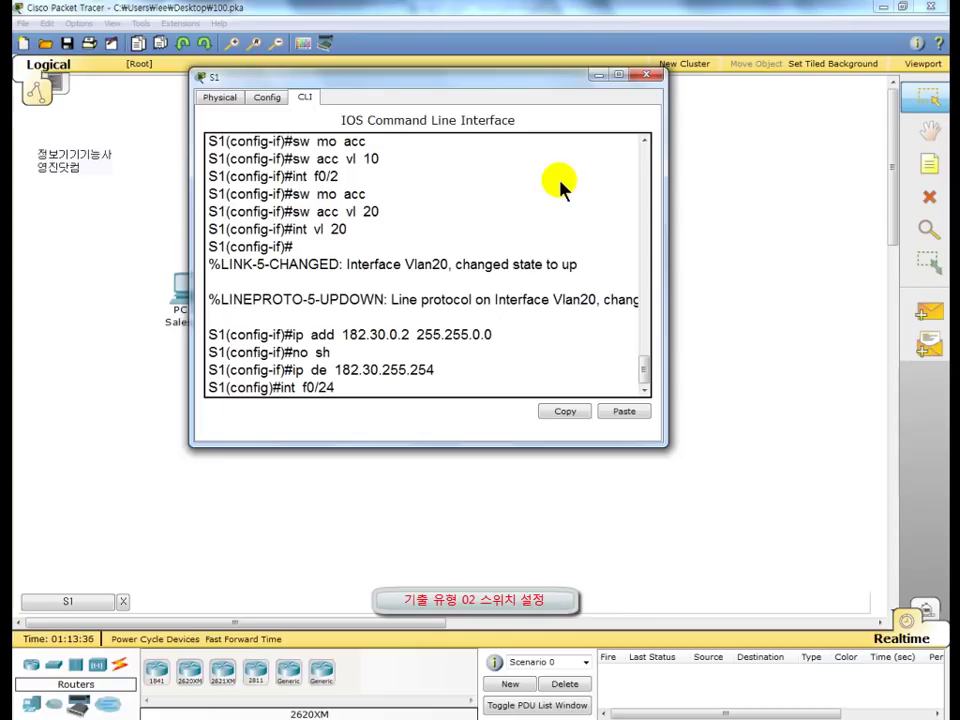
key("Return")
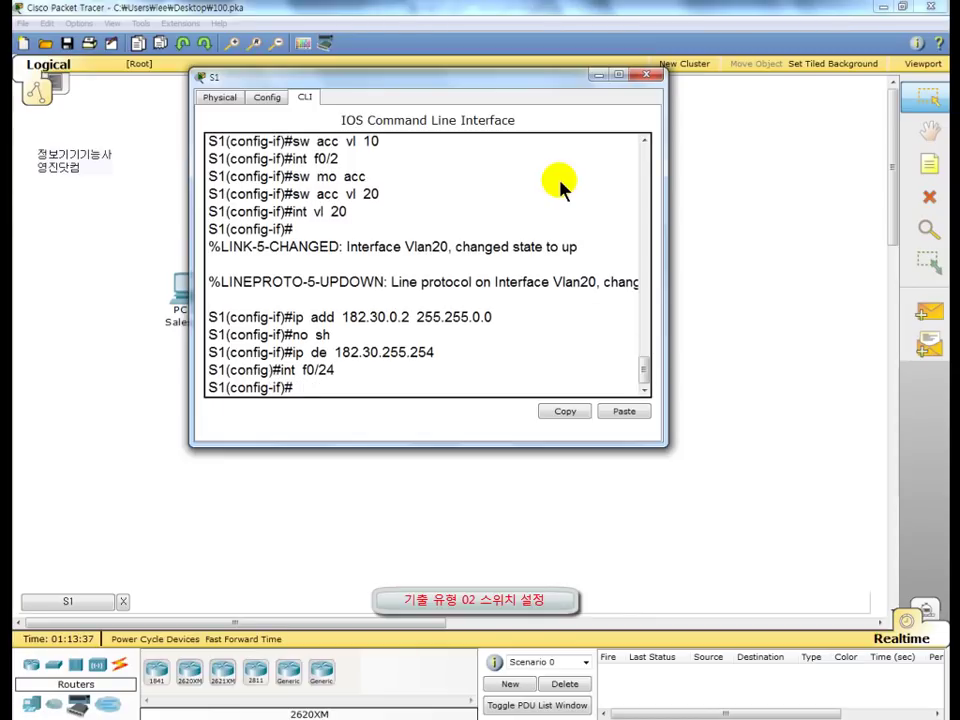
type("sw mo tr")
key("Return")
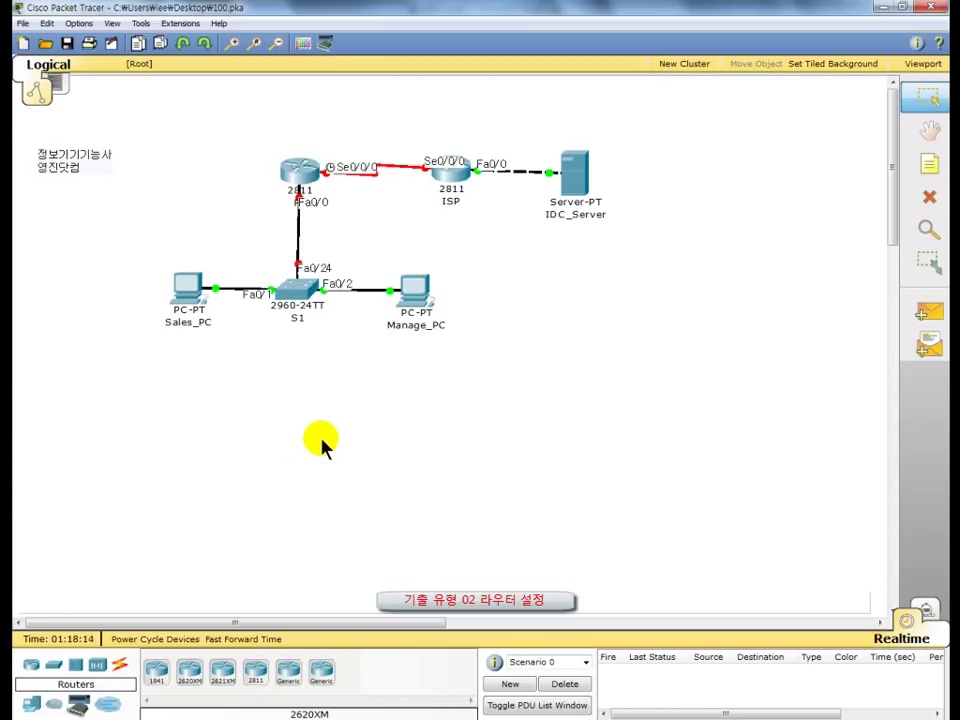
Step: Open router R1's device window and drag it into place over the canvas
left_click(300, 186)
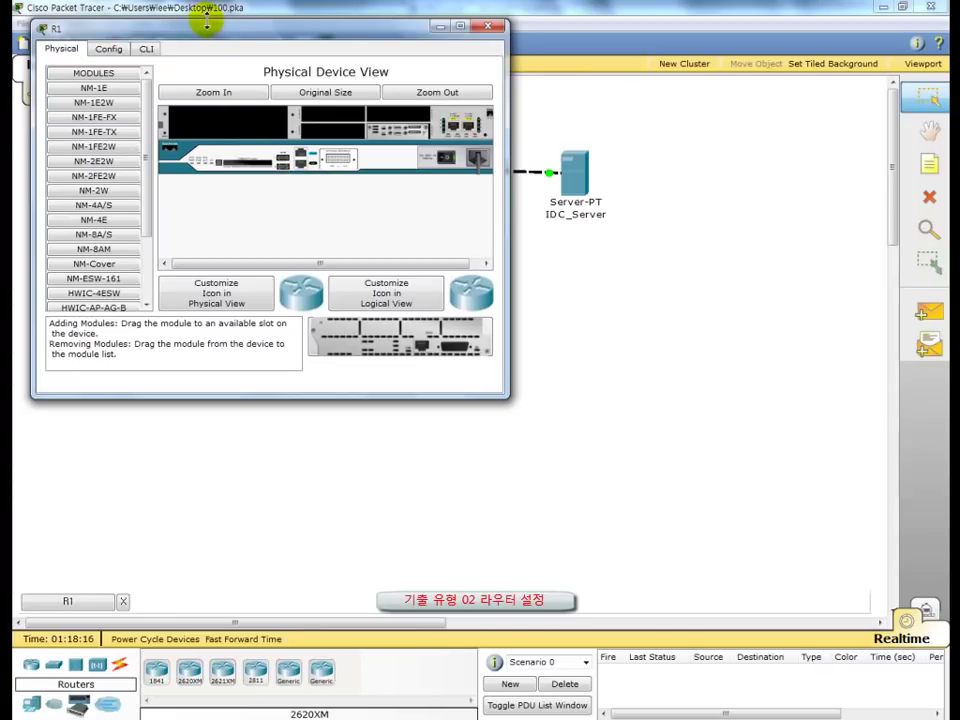
left_click_drag(212, 32, 403, 78)
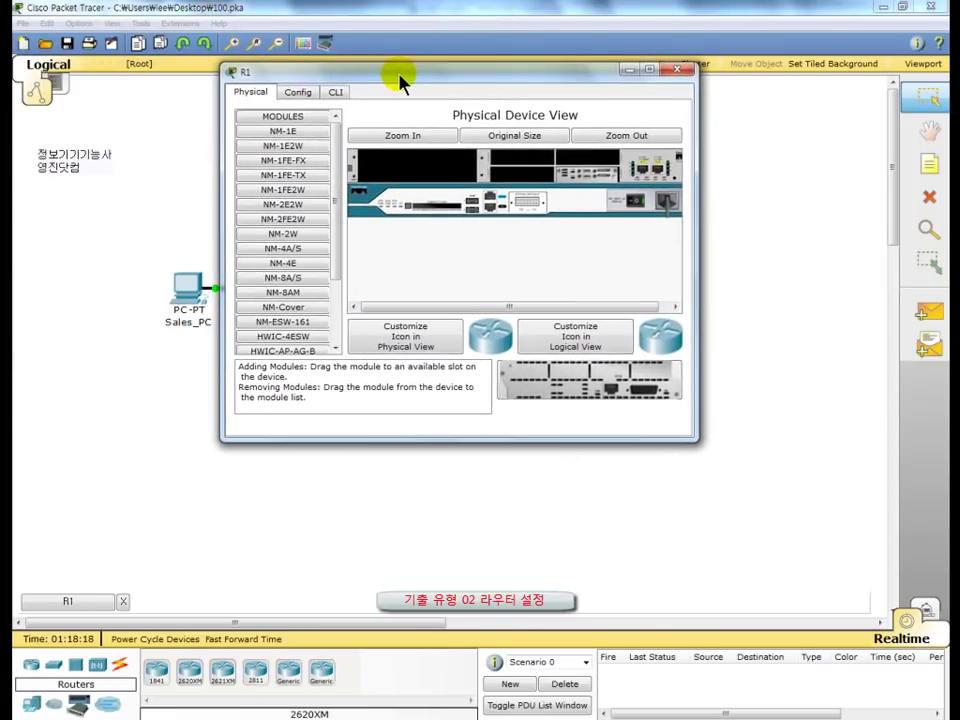
Step: Switch R1 to its CLI and enter global configuration mode with en and conf t
left_click(337, 93)
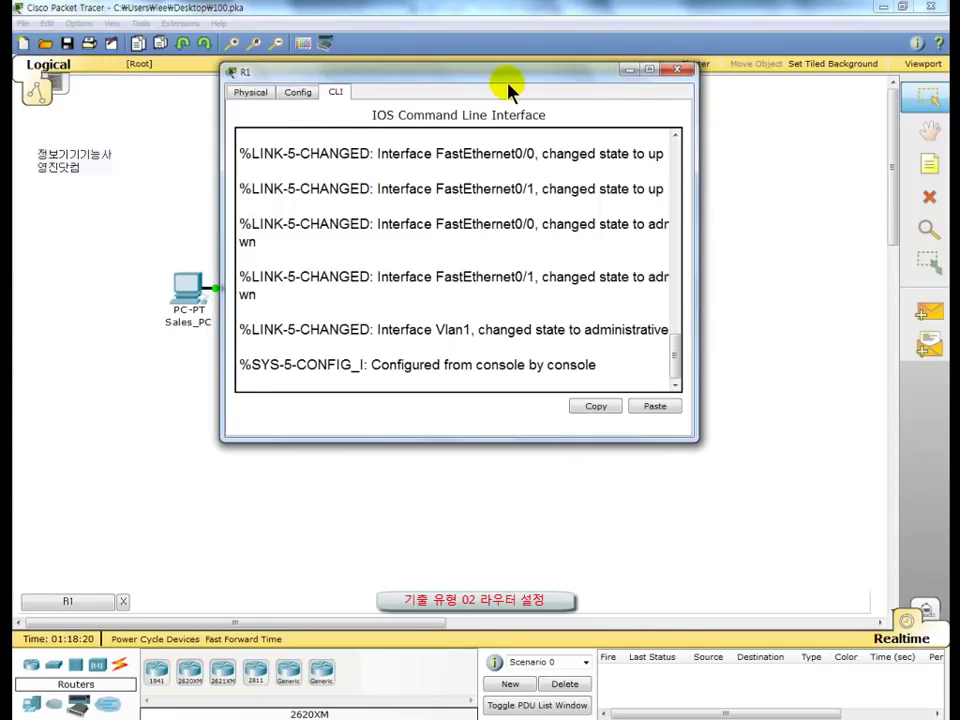
key("Return")
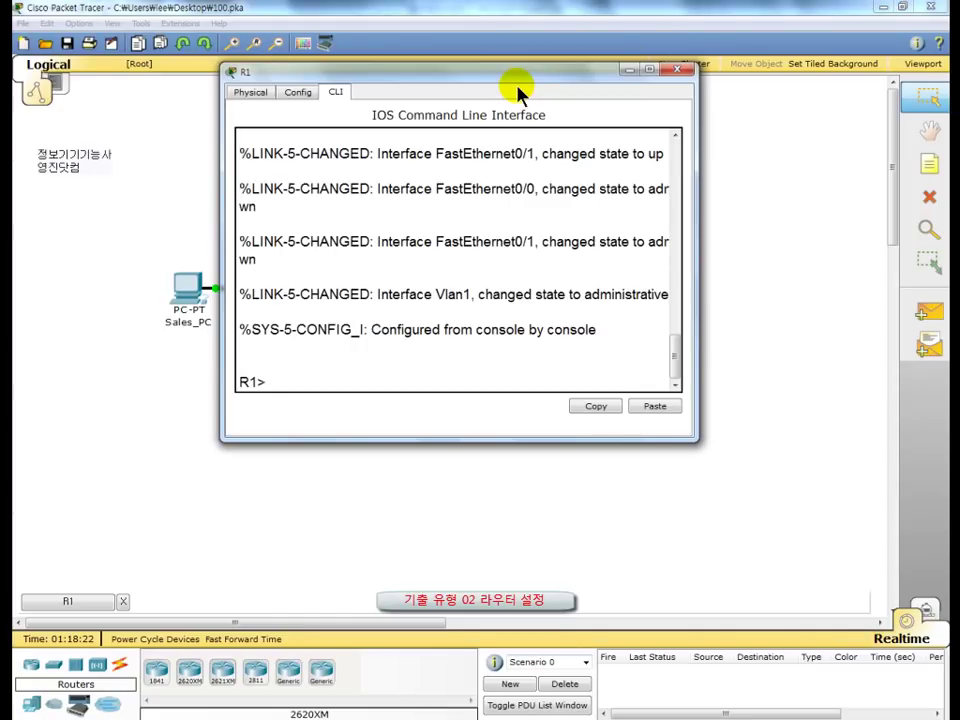
type("en")
key("Return")
type("co")
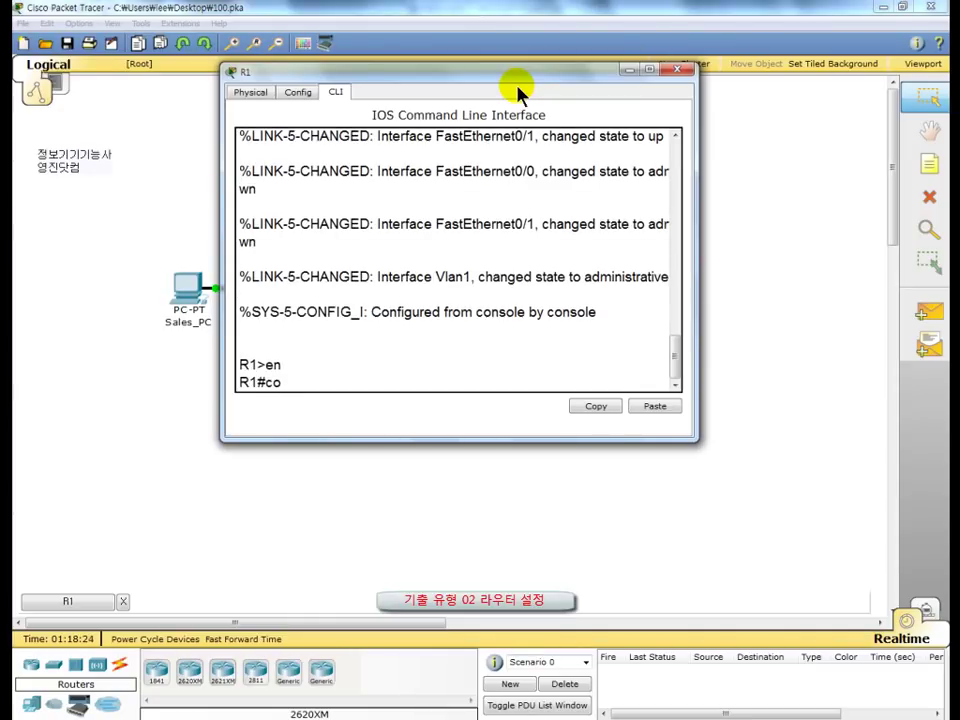
type("nf t")
key("Return")
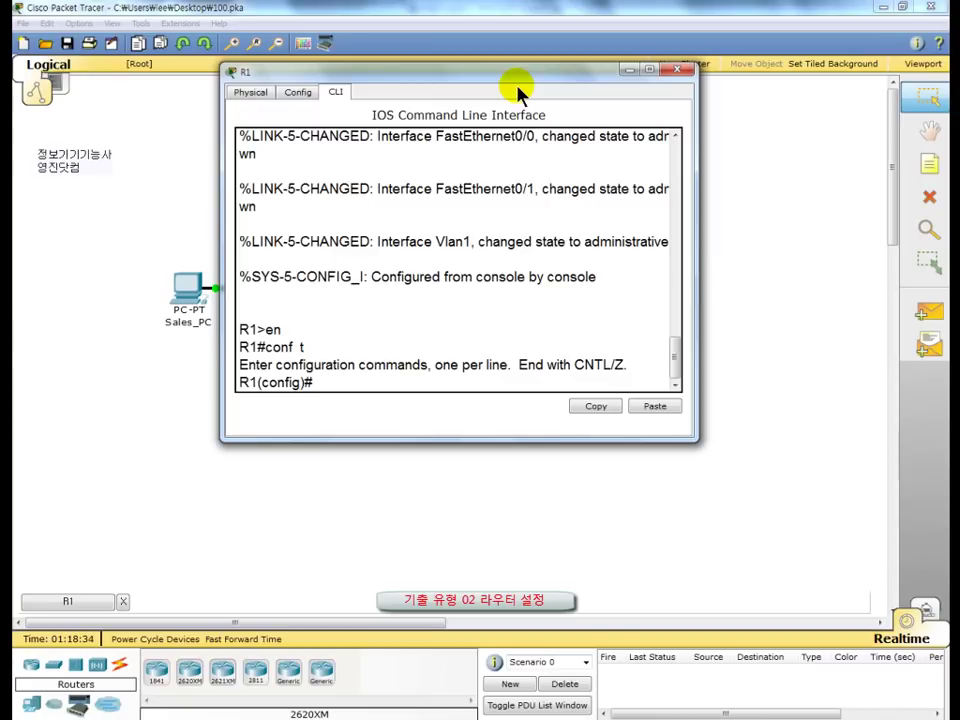
Step: Enable interface FastEthernet0/0 with no shutdown
type("int f0/0")
key("Return")
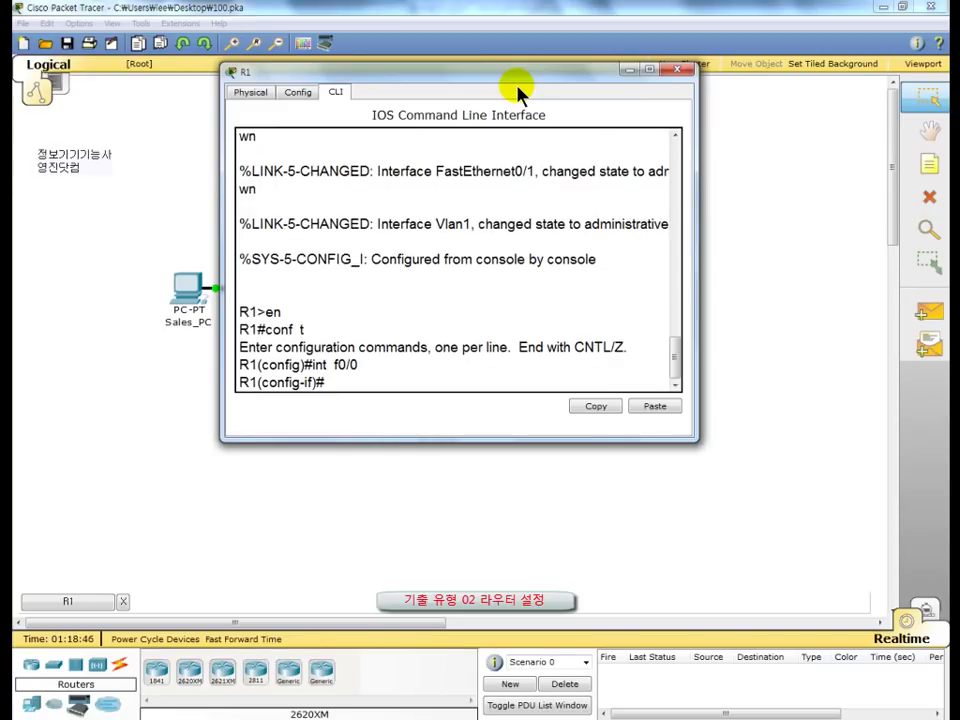
type("no sh")
key("Return")
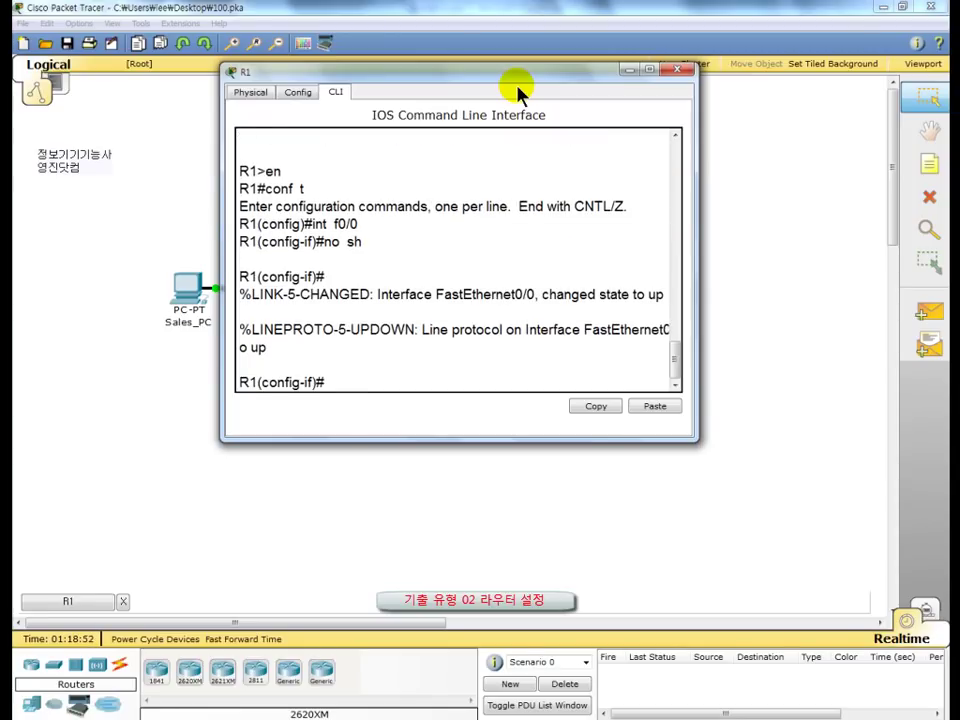
Step: Move the R1 window aside to check the topology, bring it back, and refocus the CLI
left_click_drag(484, 77, 700, 85)
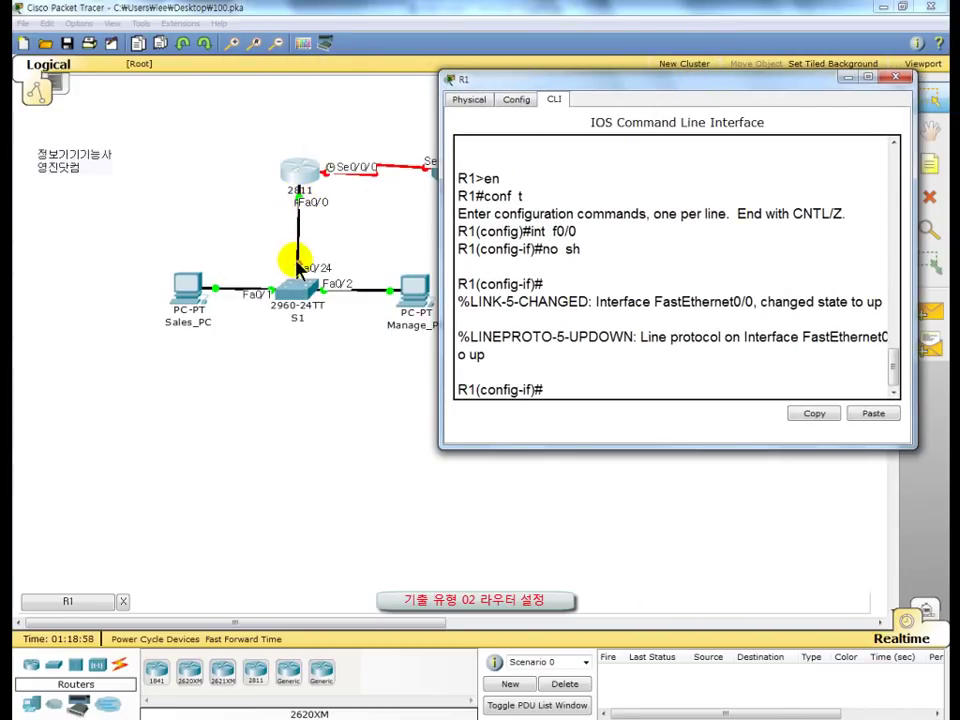
left_click_drag(590, 87, 415, 76)
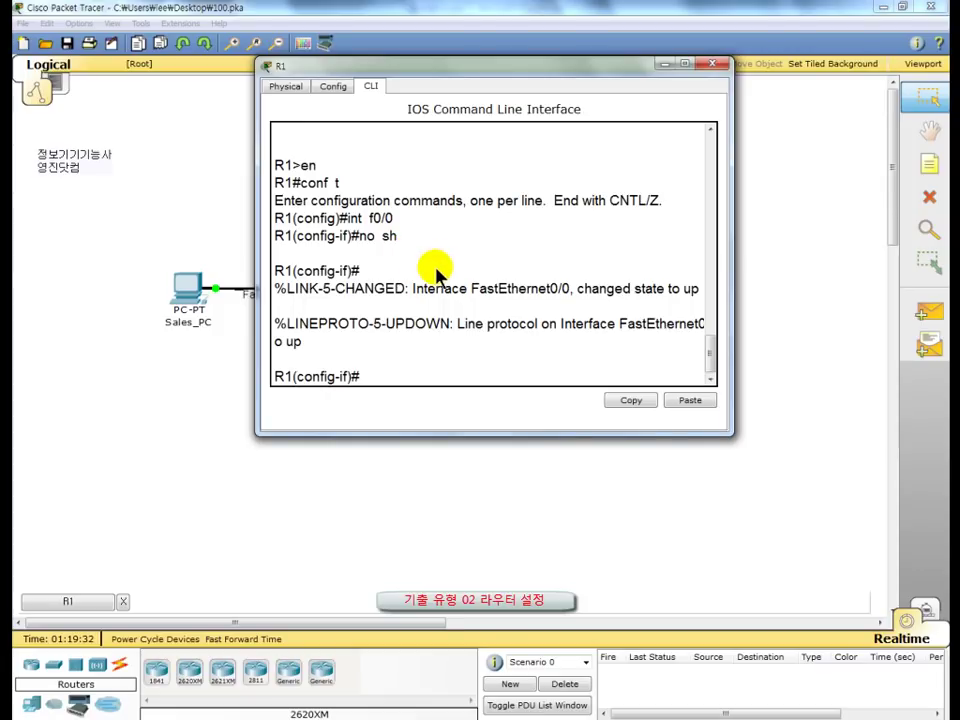
left_click(380, 375)
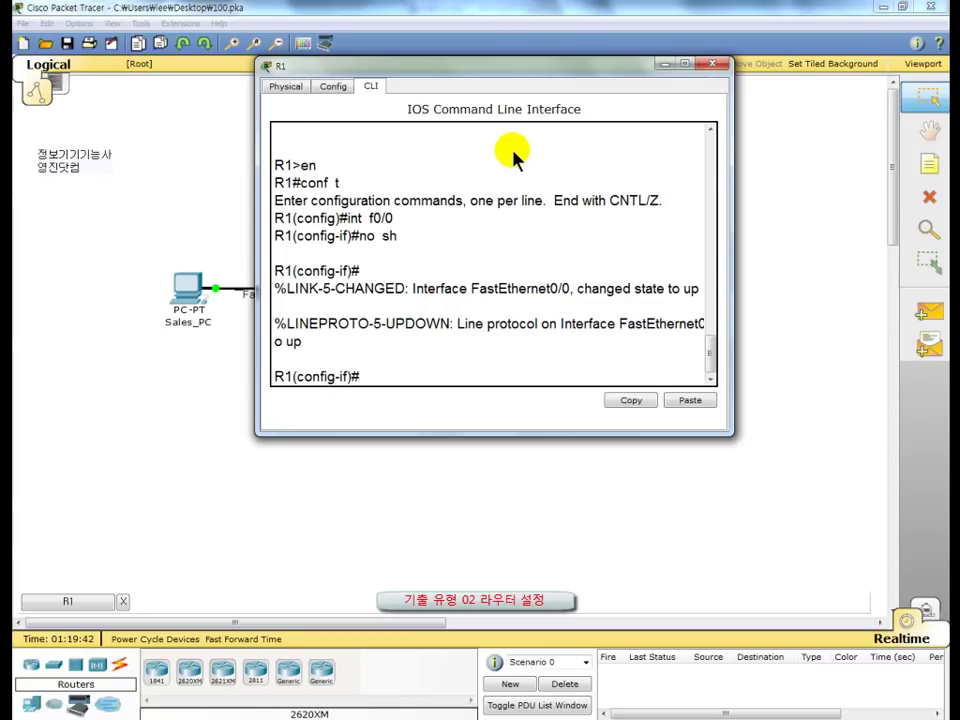
Step: Create subinterface f0/0.10 with dot1Q VLAN 10 encapsulation
type("int f0/0.10")
key("Return")
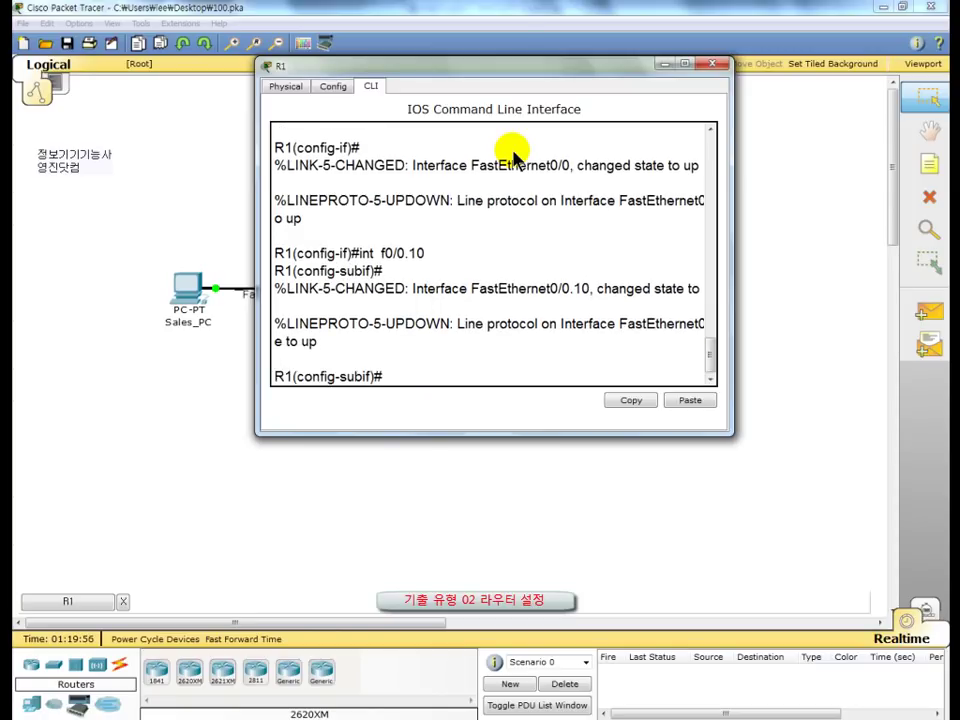
type("en  d  10")
key("Return")
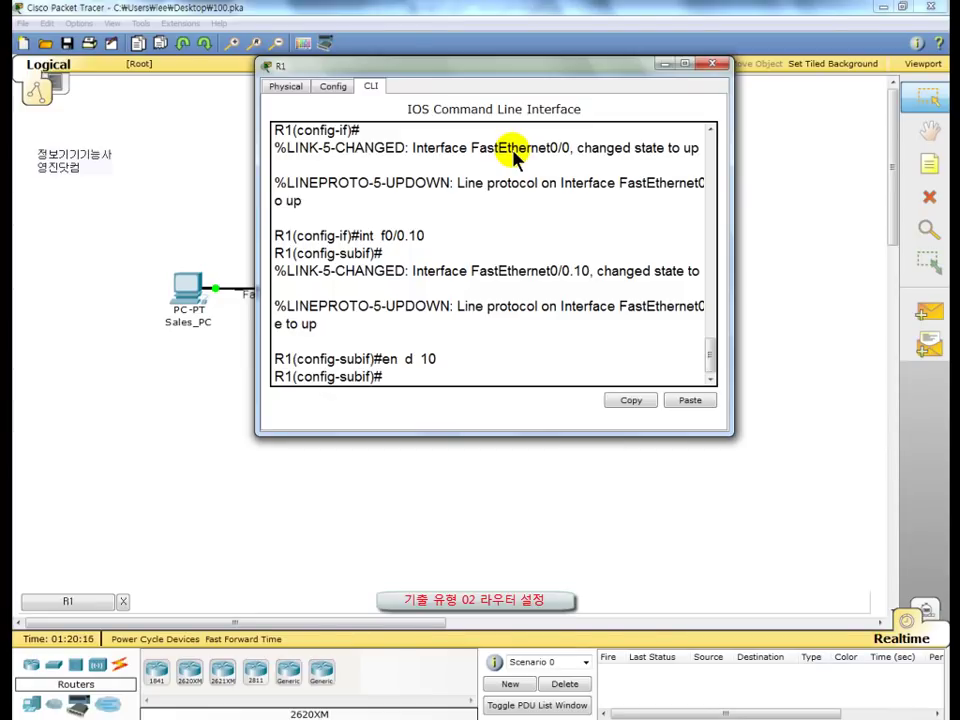
Step: Address f0/0.10 as 182.16.255.254 255.255.0.0, enable it, and create subinterface f0/0.20
type("ip add 182")
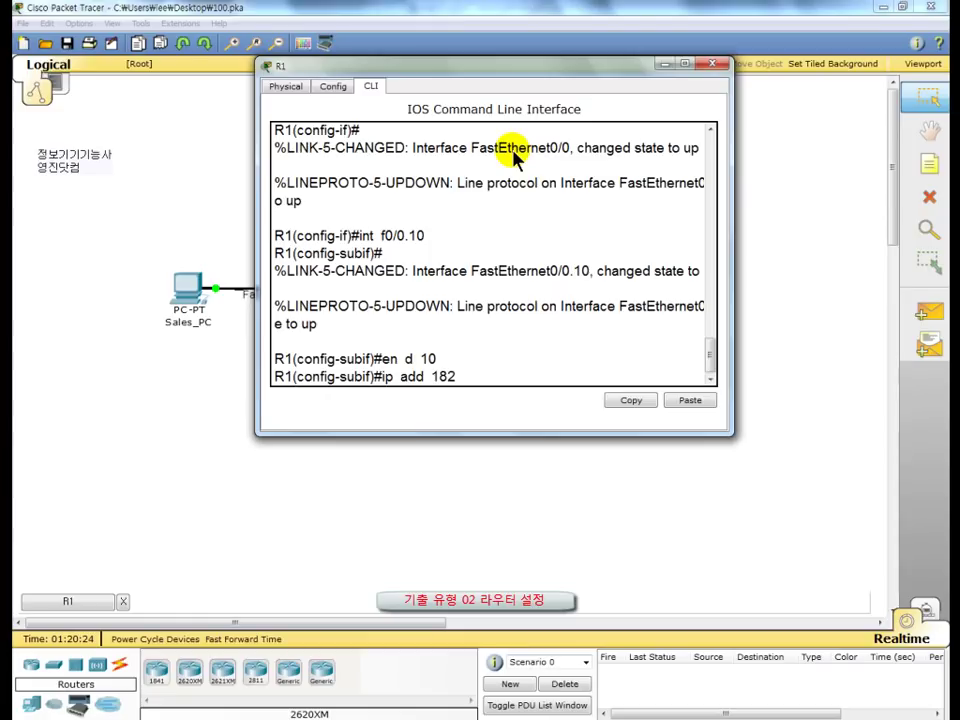
type(".16.255.254")
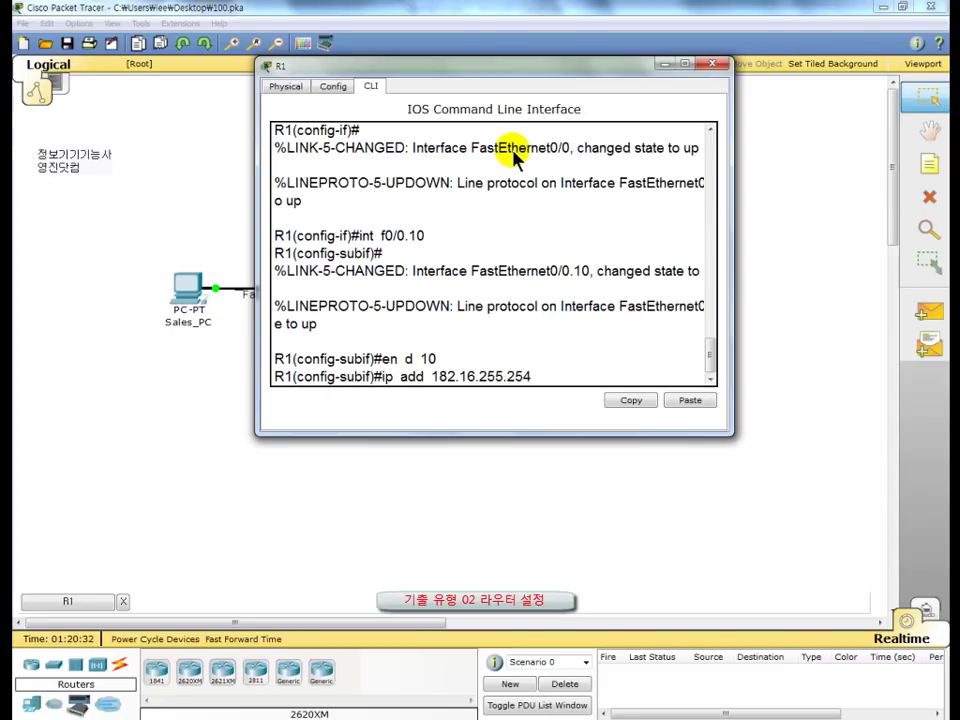
type(" 255.255.0.0")
key("Return")
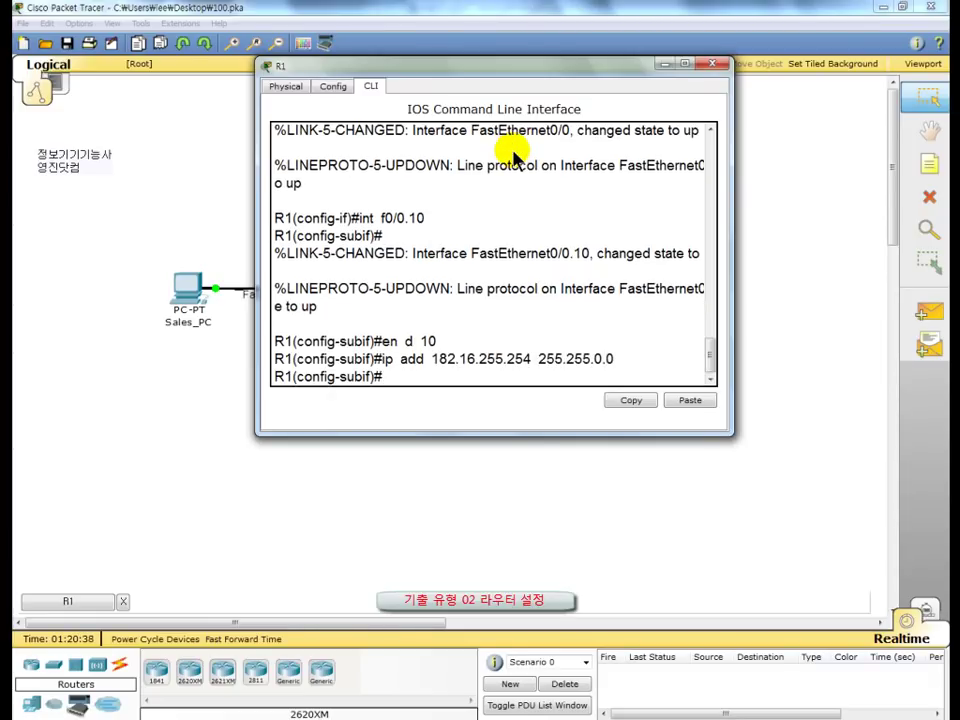
type("no sh")
key("Return")
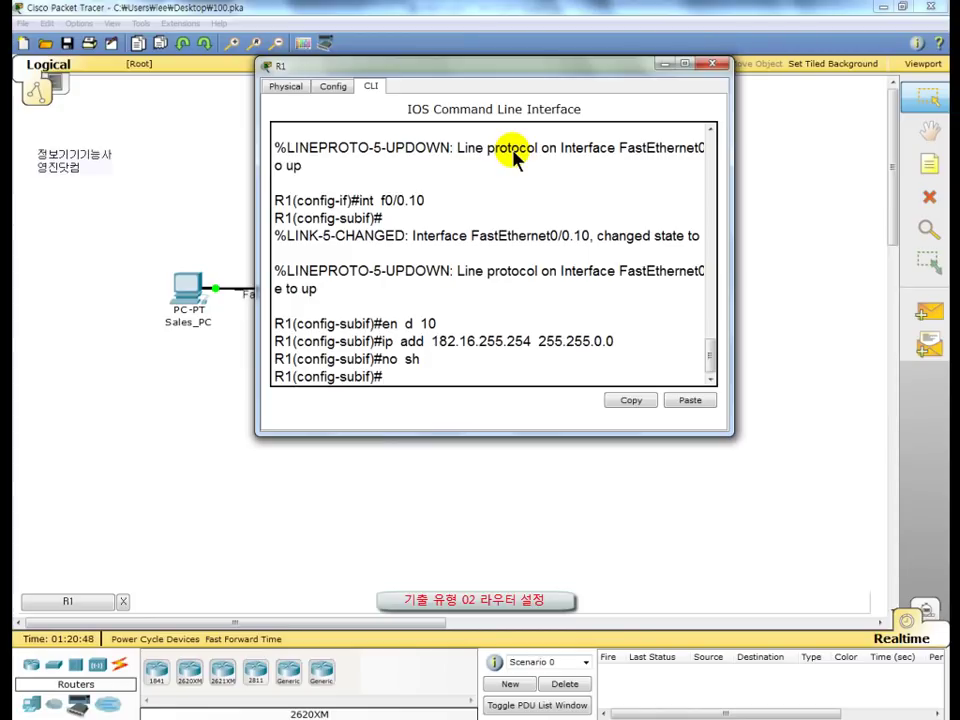
type("int f0/0.20")
key("Return")
key("Return")
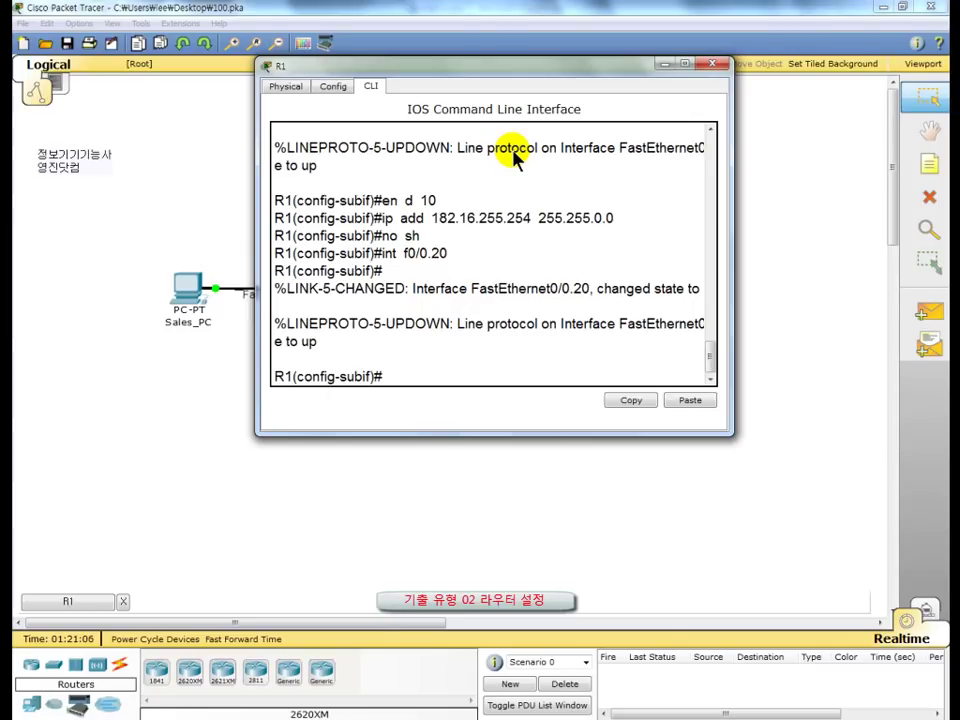
Step: Give f0/0.20 dot1Q VLAN 20, address 182.30.255.254 255.255.0.0, and enable it
type("en d 20")
key("Return")
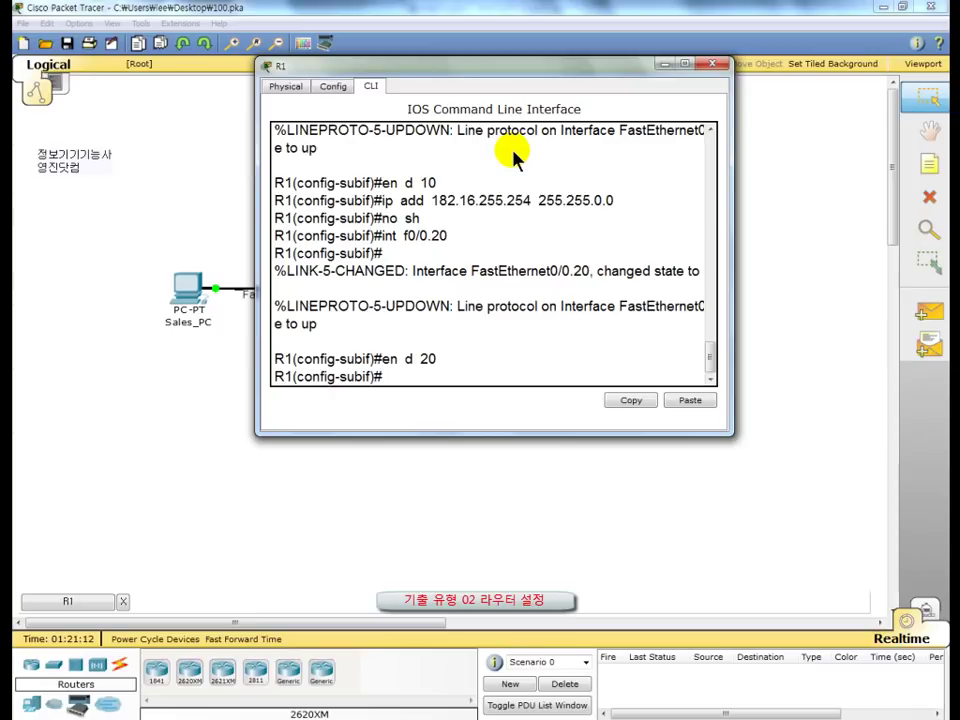
type("ip  add  182.30.")
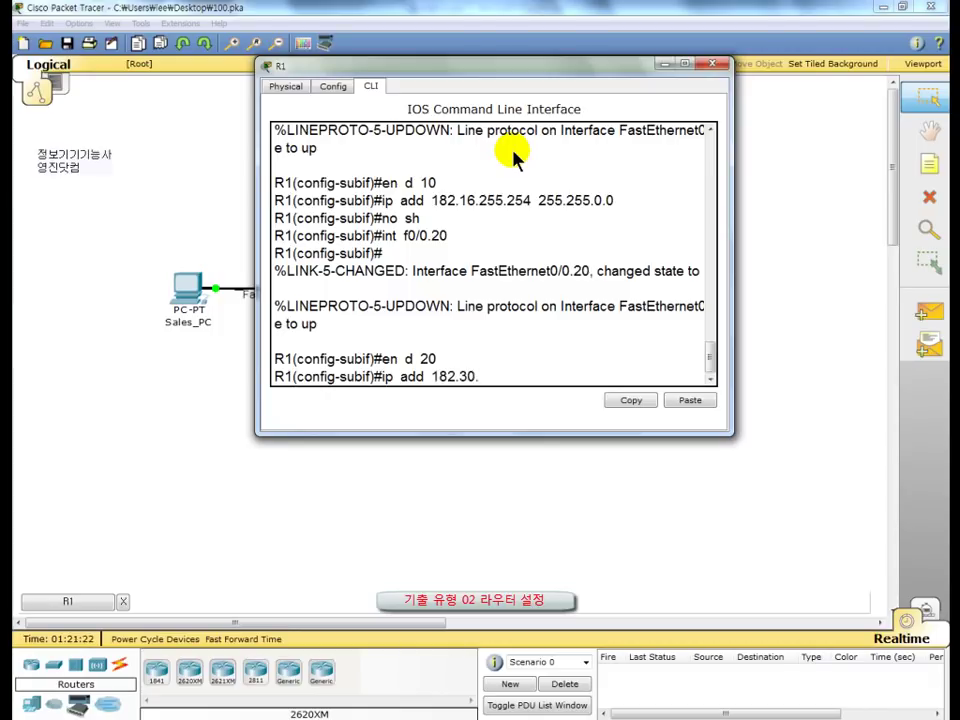
type("255.254  255")
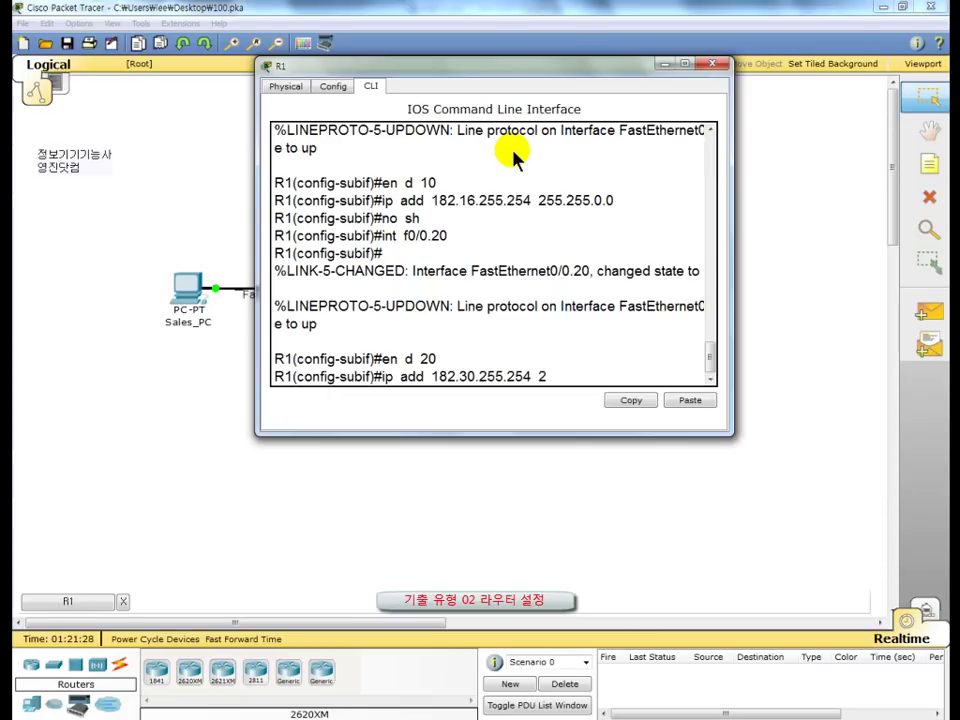
type(".255.0.0")
key("Return")
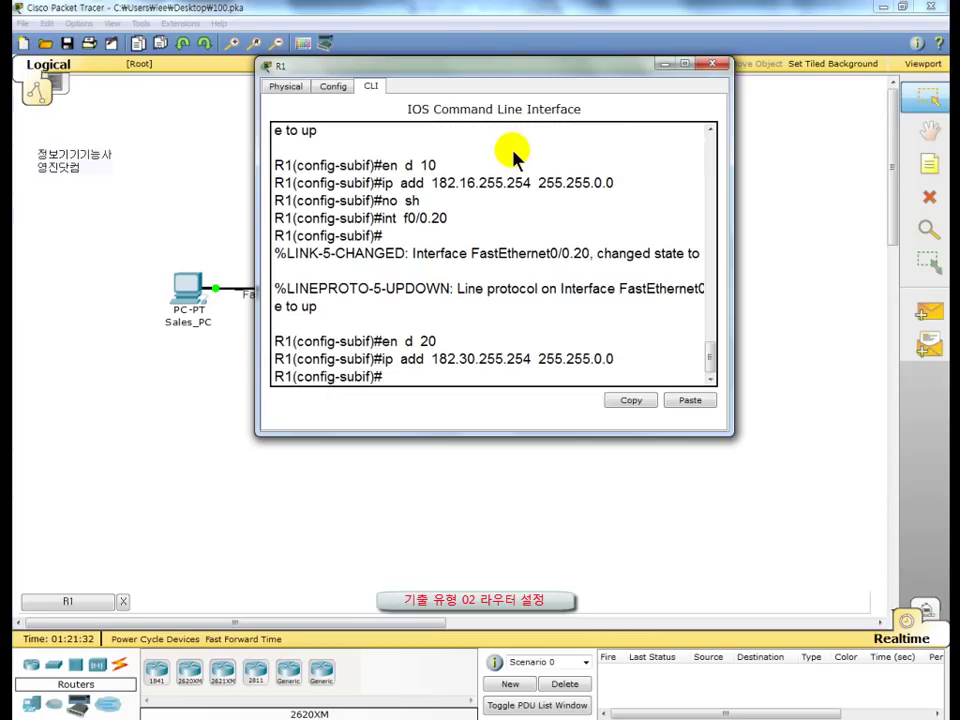
type("no sh")
key("Return")
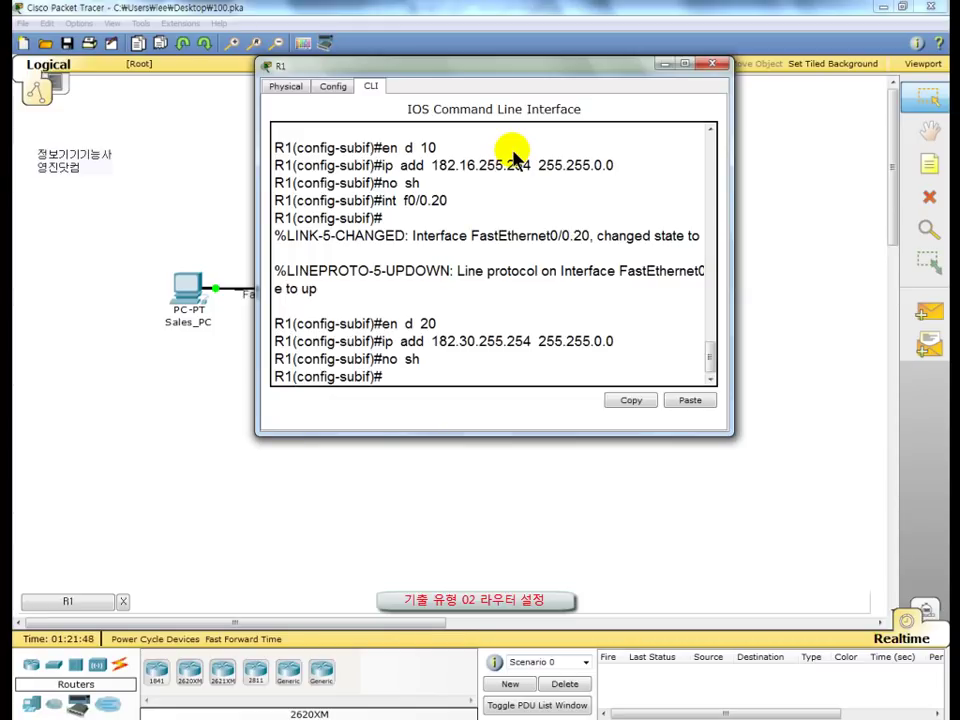
Step: Check the topology behind the R1 window, then enter int s0/0/0
left_click_drag(519, 68, 525, 253)
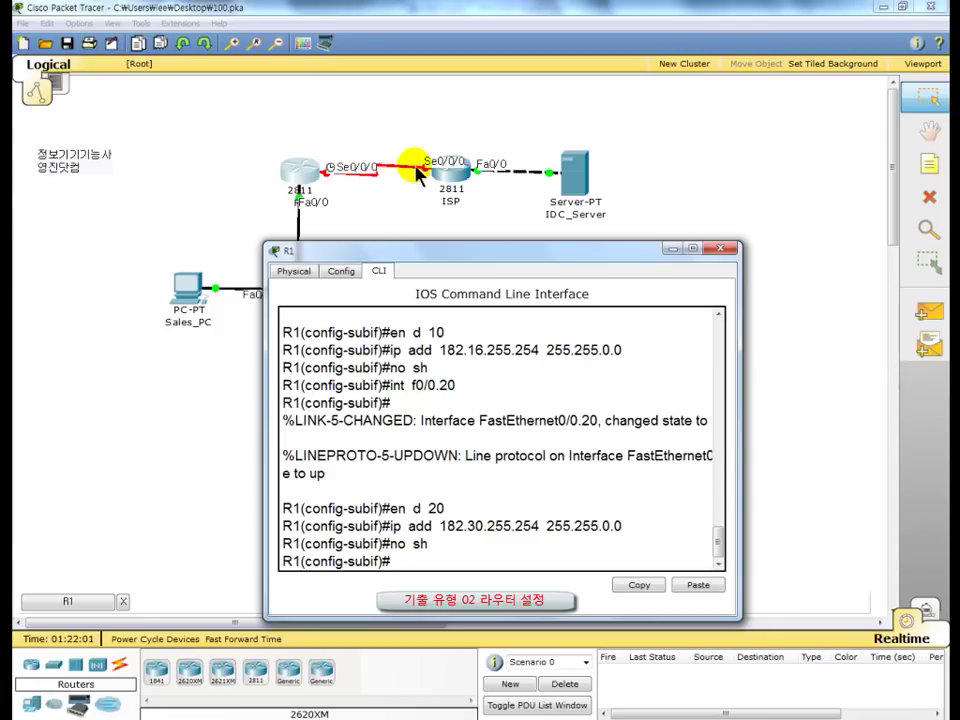
left_click_drag(489, 263, 454, 74)
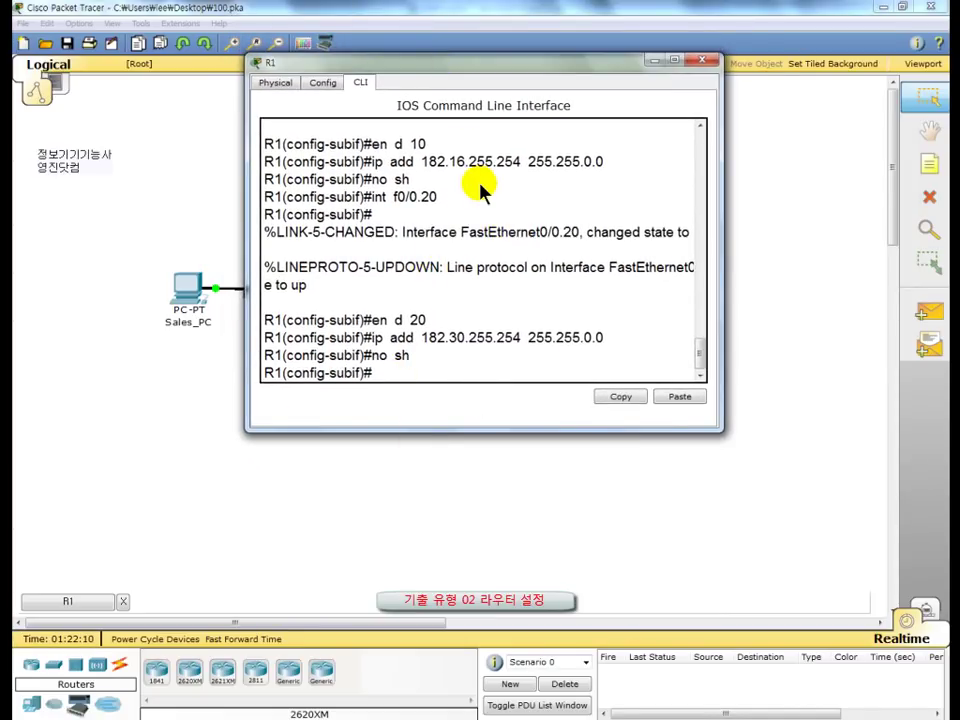
type("int  s0/0/0")
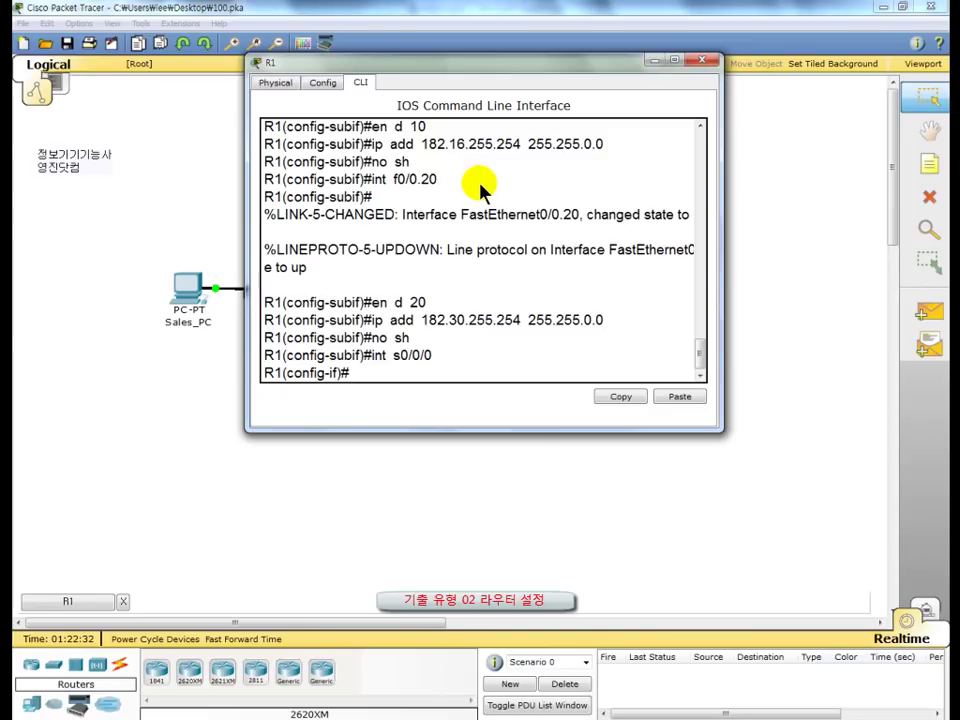
Step: Address serial s0/0/0 as 100.100.100.2 255.255.255.0 with clock rate 64000
type("ip  add  100.100")
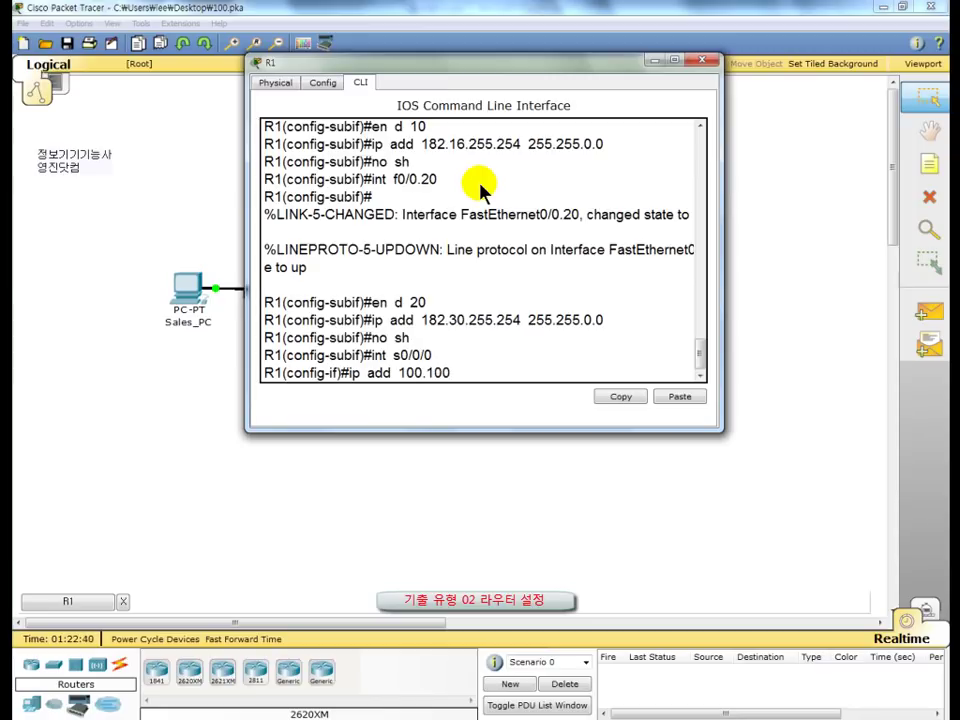
type(".100.2")
type("255.2")
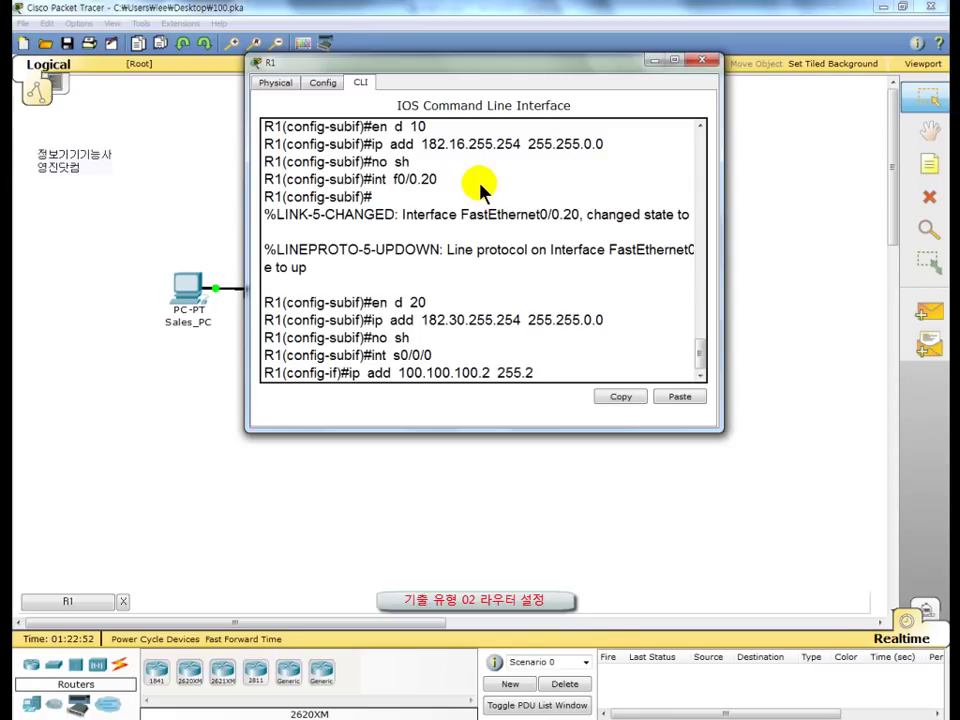
type("55.255.0")
key("Return")
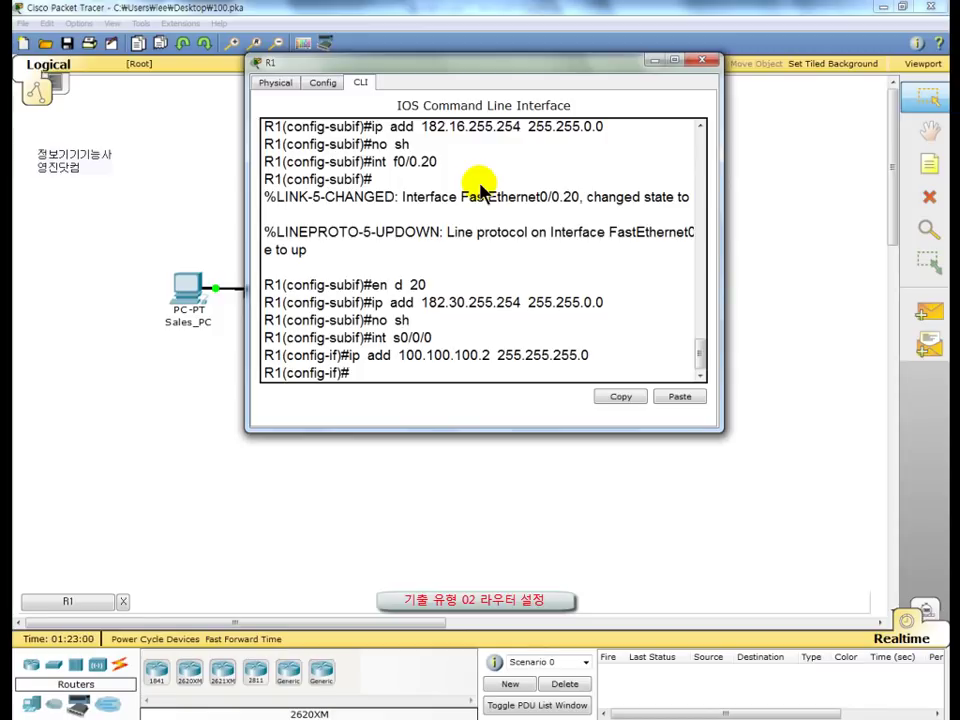
type("cl ra")
type("64000")
key("Return")
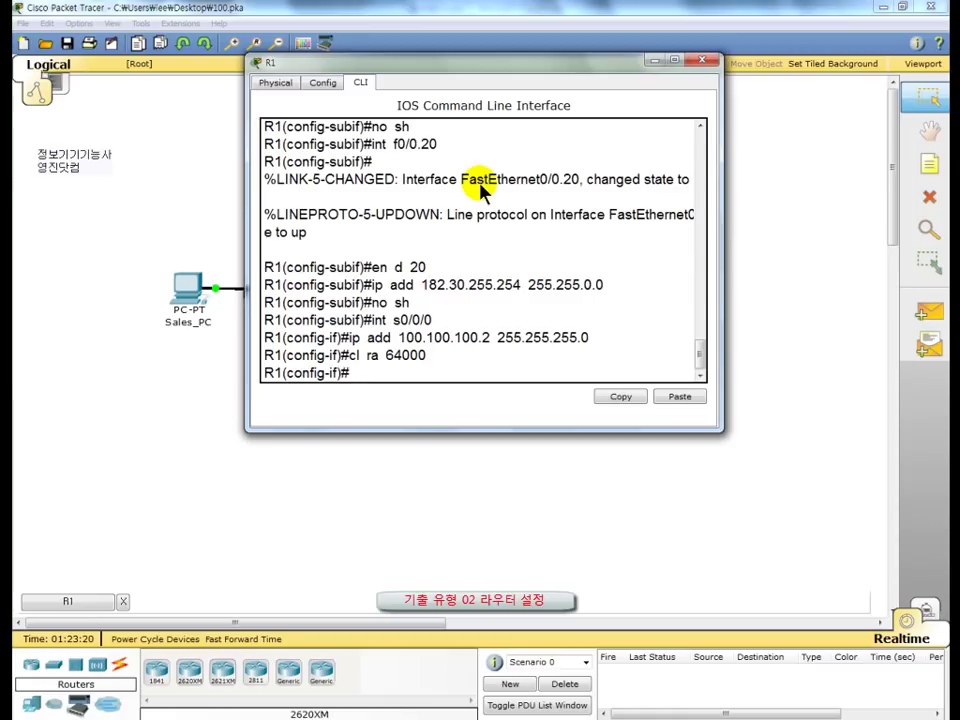
Step: Bring serial s0/0/0 up with no shutdown and glance at the topology
type("no sh")
key("Return")
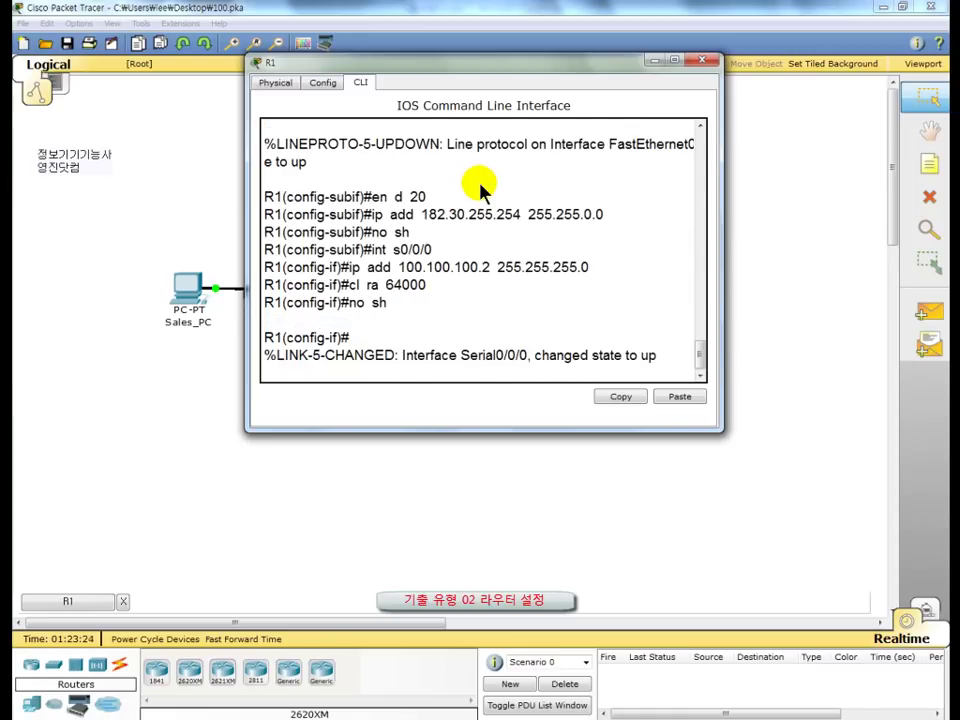
key("Return")
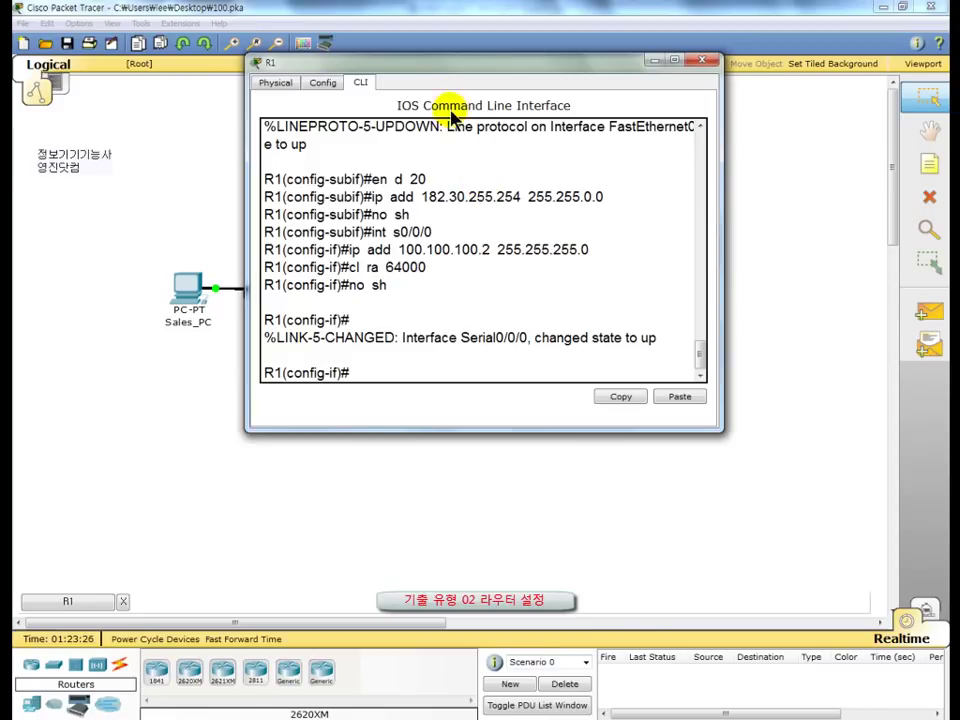
left_click_drag(438, 68, 427, 45)
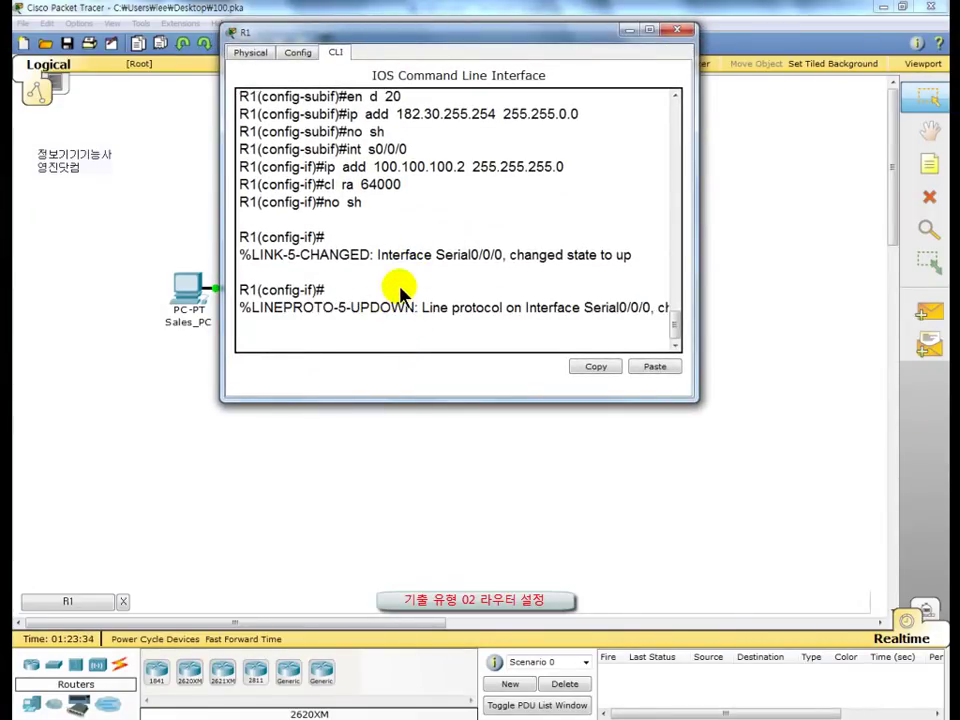
Step: Enable CDP globally with cdp run and type do sh cdp ne de
key("Return")
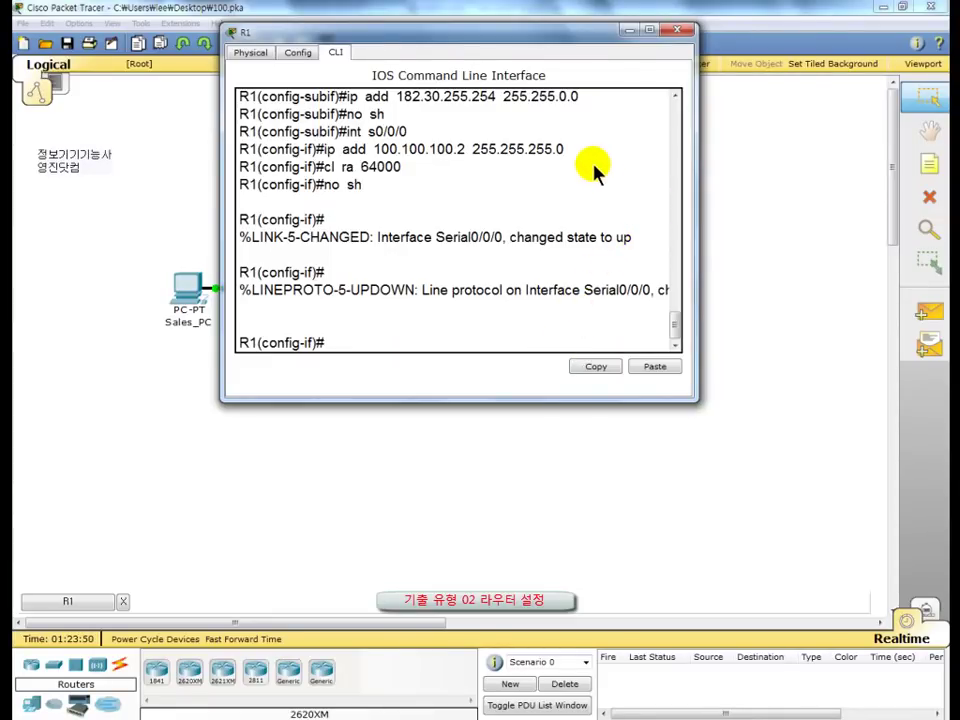
type("cdp run")
key("Return")
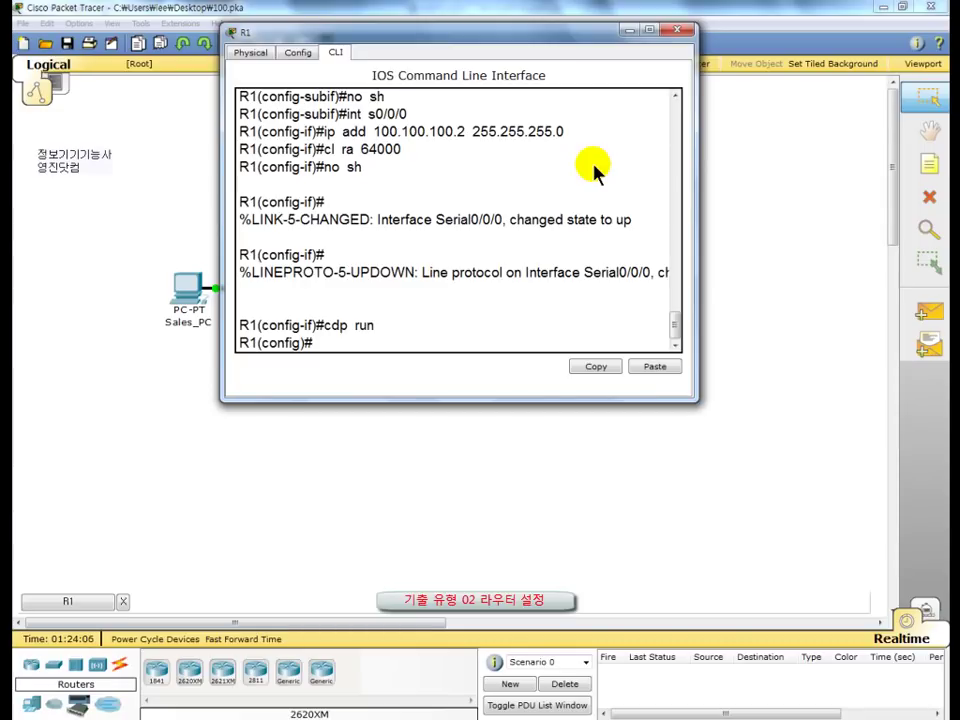
type("do sh cdp ne de")
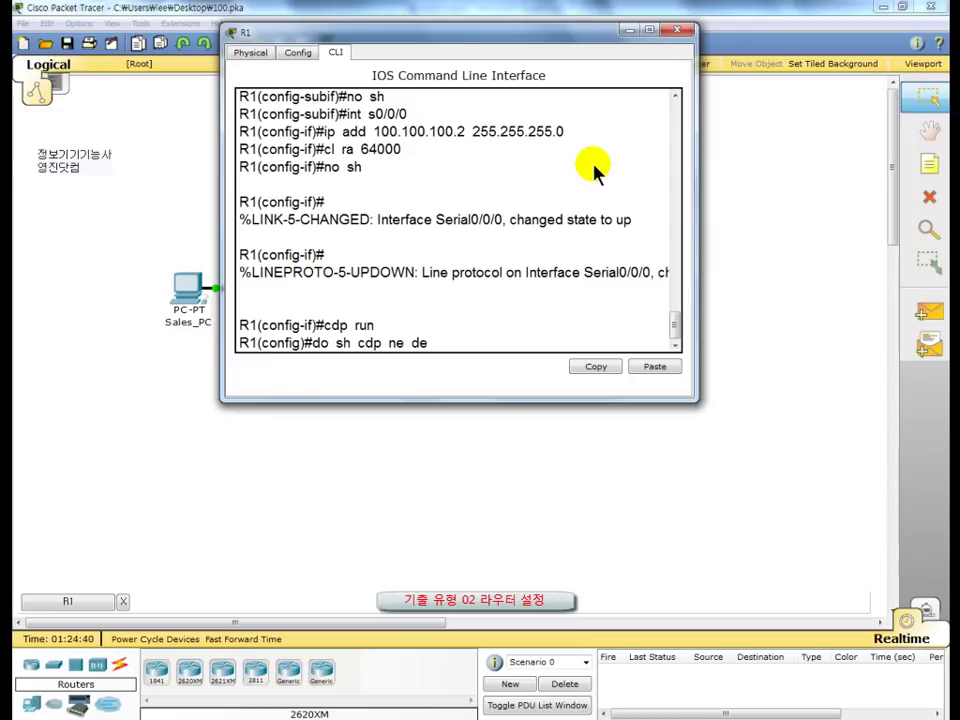
Step: Run 'do sh cdp ne de' on R1 and read ISP's entry at 100.100.100.50 on Serial0/0/0
key("Return")
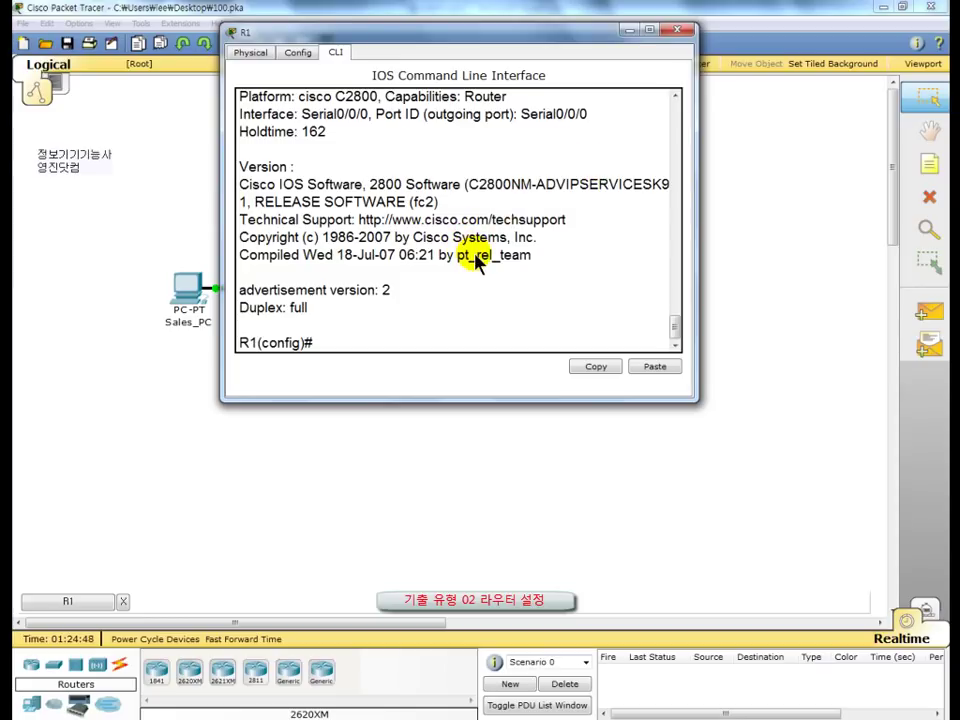
scroll(475, 258, "up", 2)
scroll(475, 258, "up", 1)
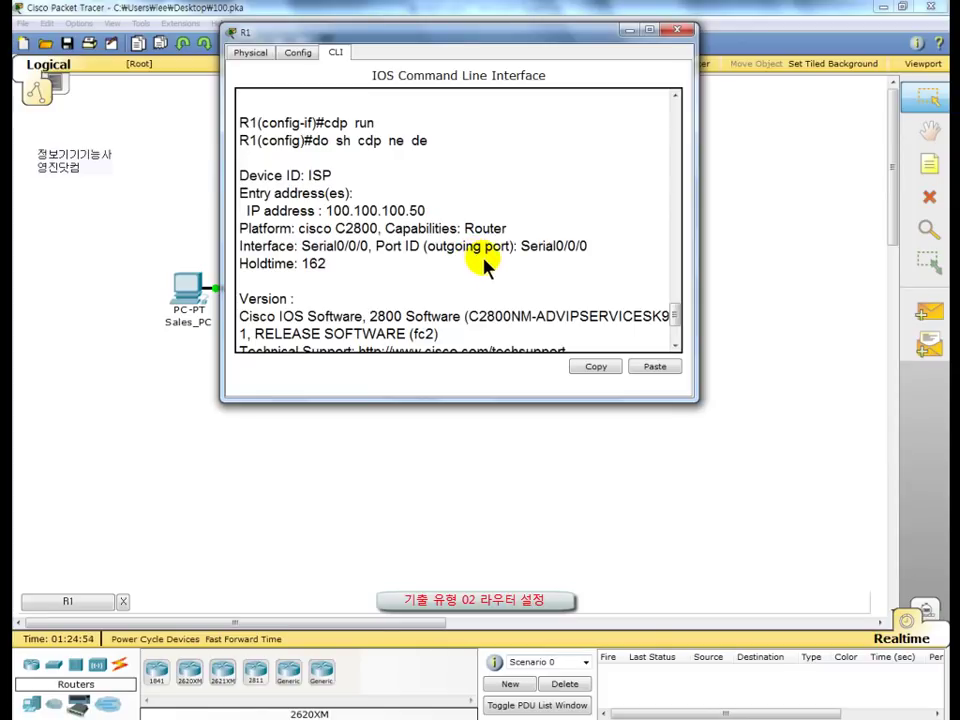
key("F9")
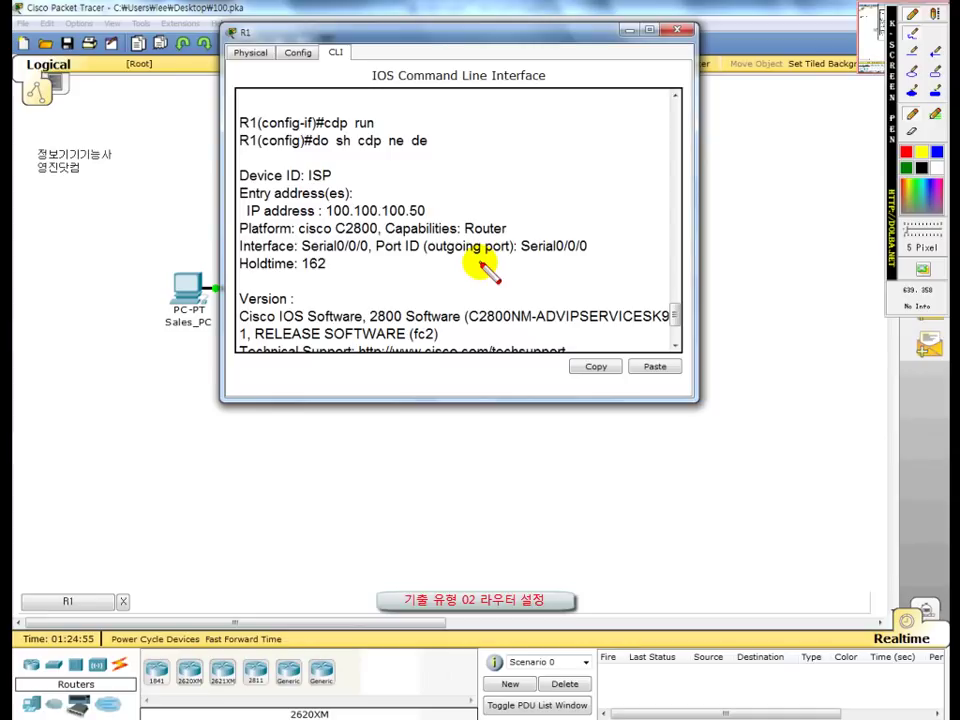
left_click(243, 182)
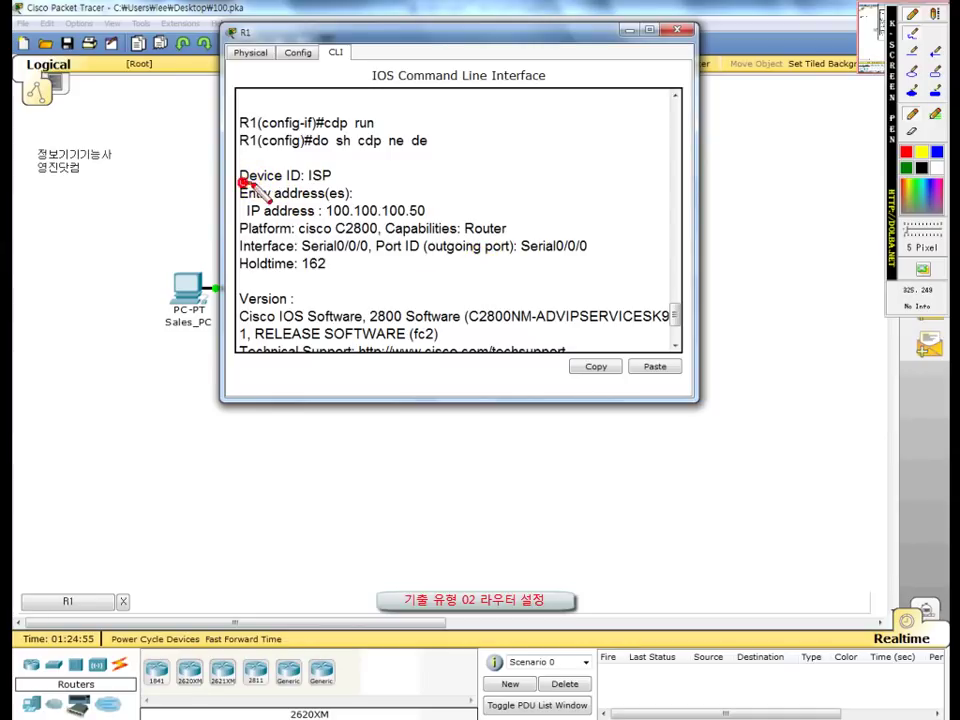
mouse_move(243, 182)
left_mouse_down()
mouse_move(318, 186)
mouse_move(308, 177)
mouse_move(329, 188)
mouse_move(333, 217)
mouse_move(422, 219)
left_mouse_up()
mouse_move(338, 176)
left_mouse_down()
mouse_move(380, 178)
mouse_move(378, 200)
left_mouse_up()
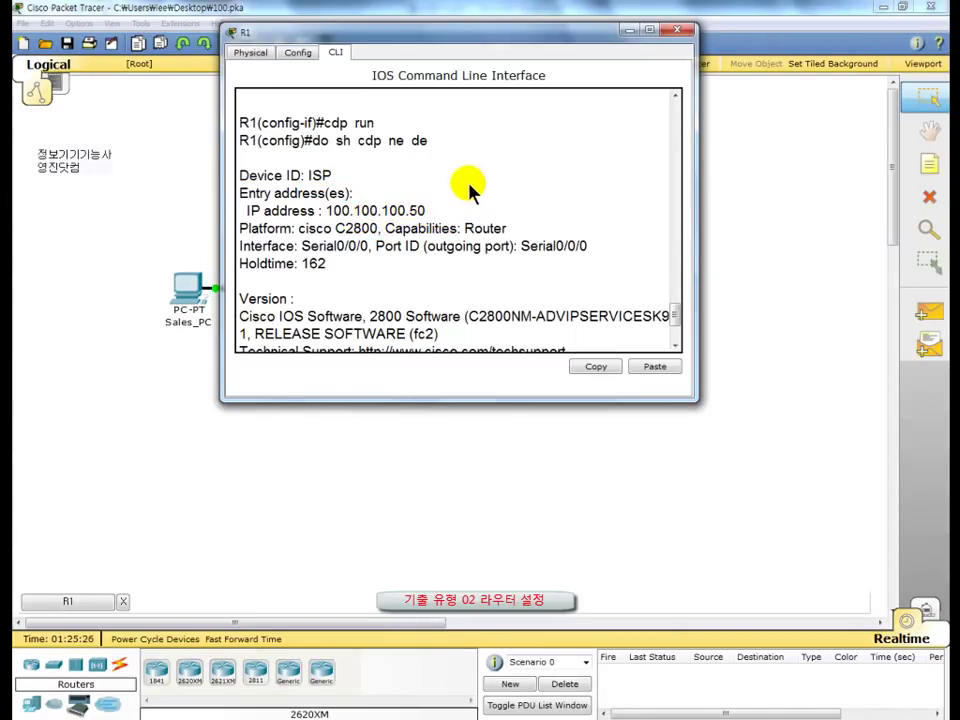
key("Return")
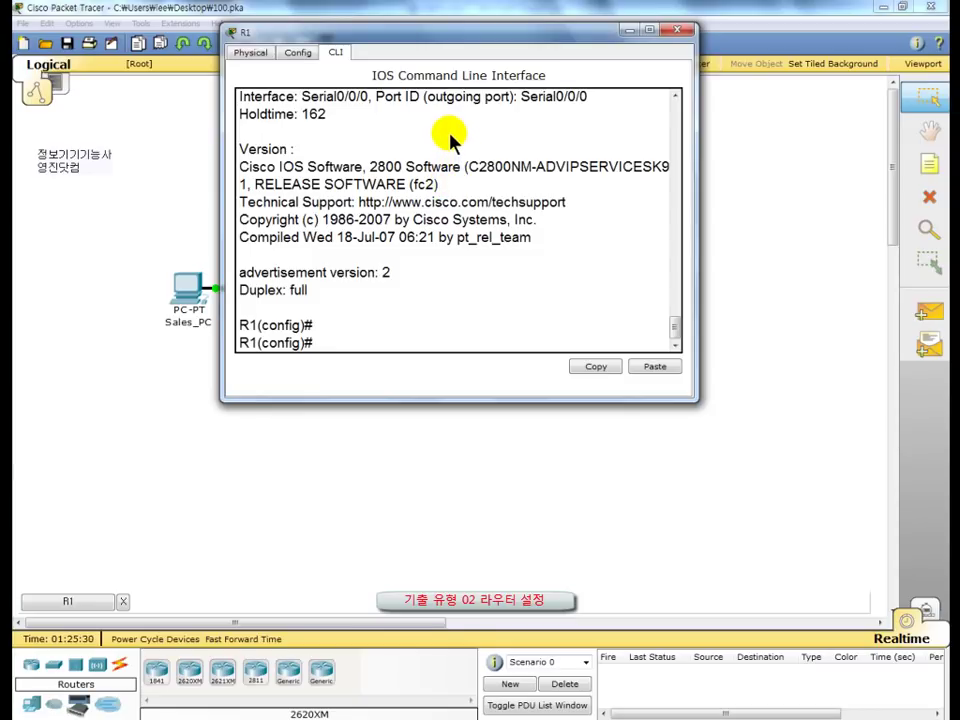
Step: Add R1's default route 0.0.0.0 0.0.0.0 with next hop 100.100.100.50
type("ip rou")
type("0.0.0.0")
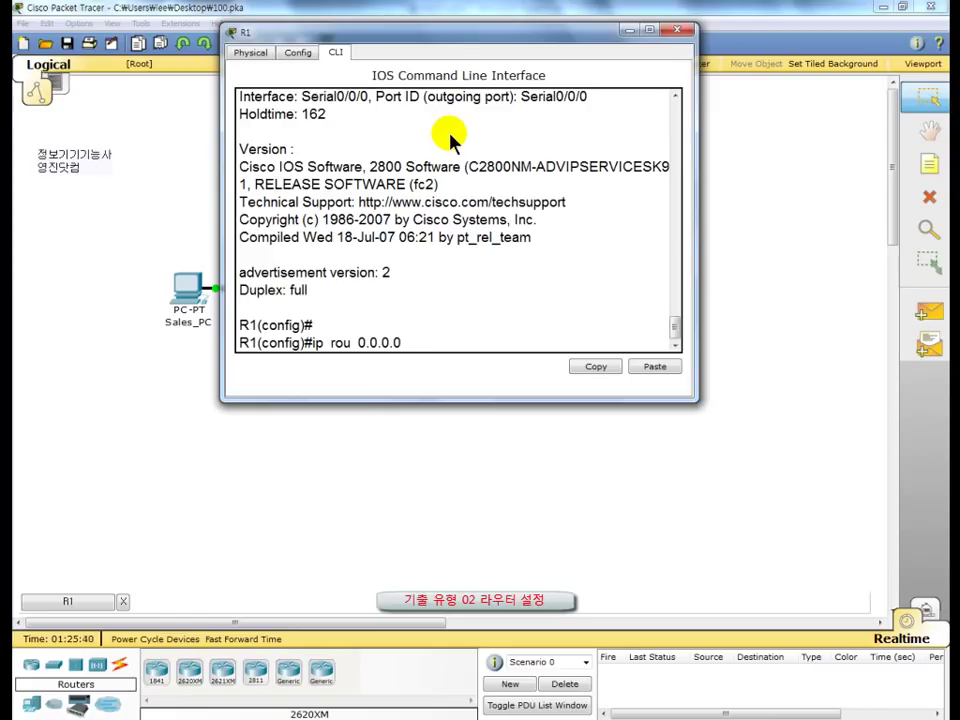
type(" 0.0.0.0")
type("100.100.1")
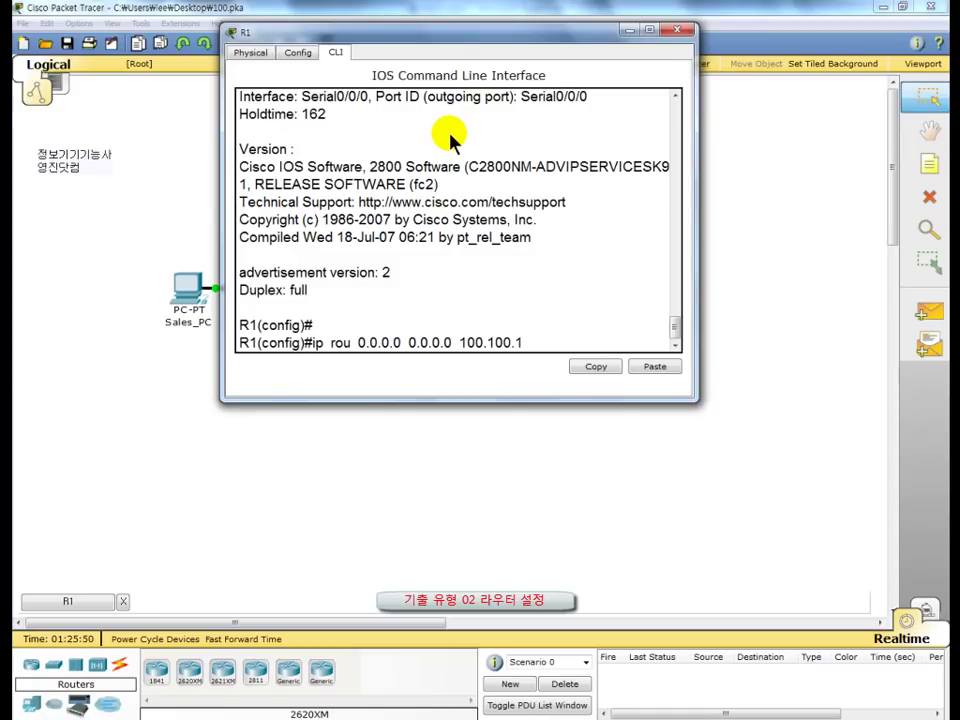
type("00.50")
key("Return")
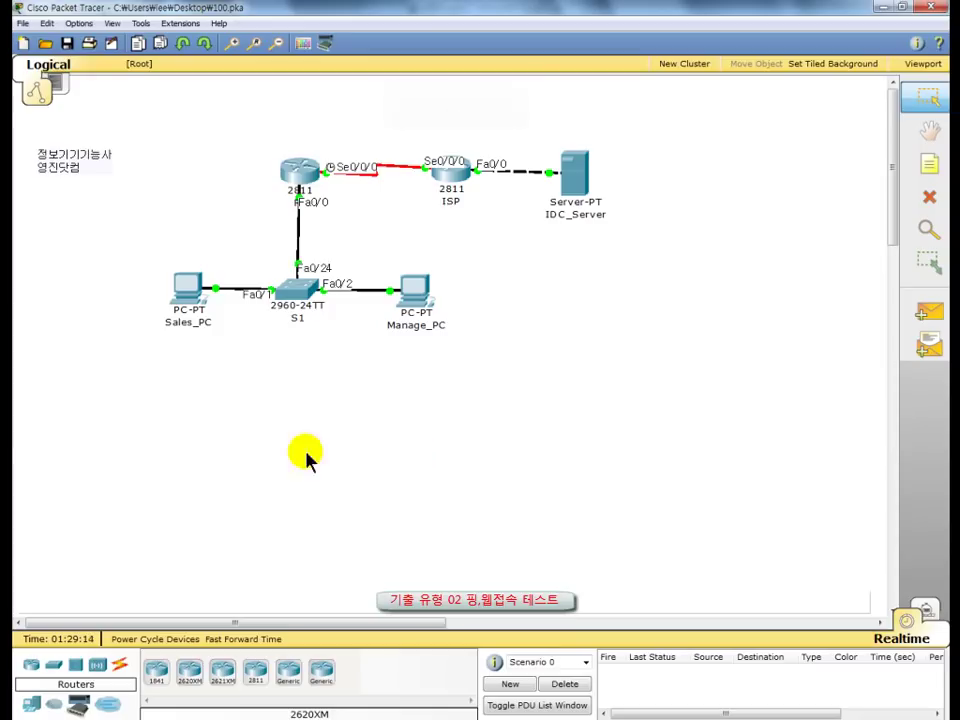
Step: Open Sales_PC's Command Prompt from its Desktop tab
left_click(192, 300)
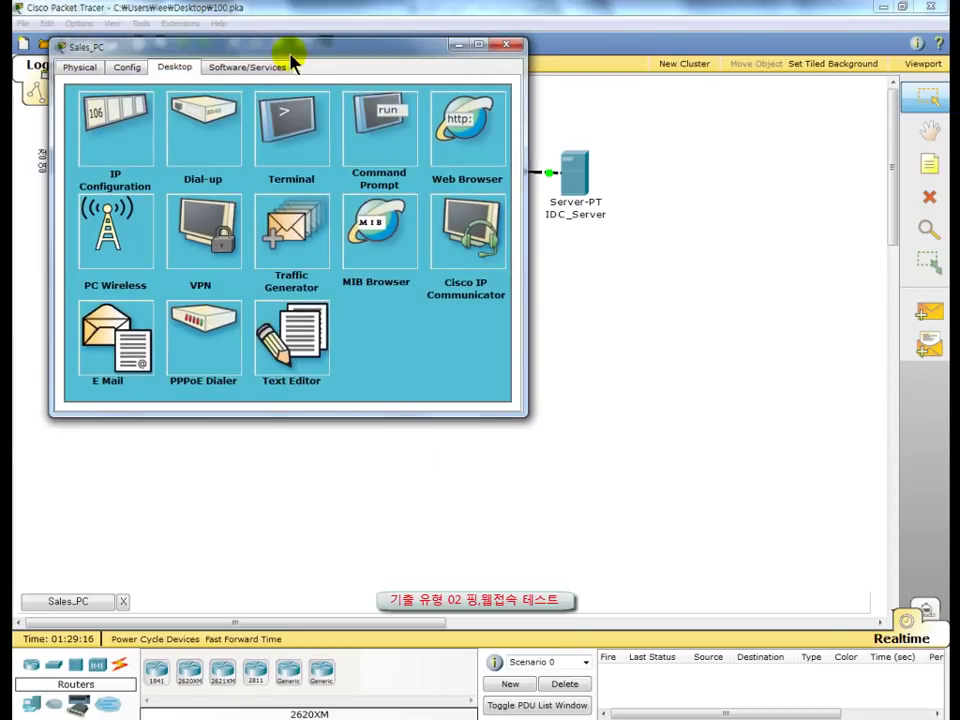
left_click_drag(294, 56, 443, 70)
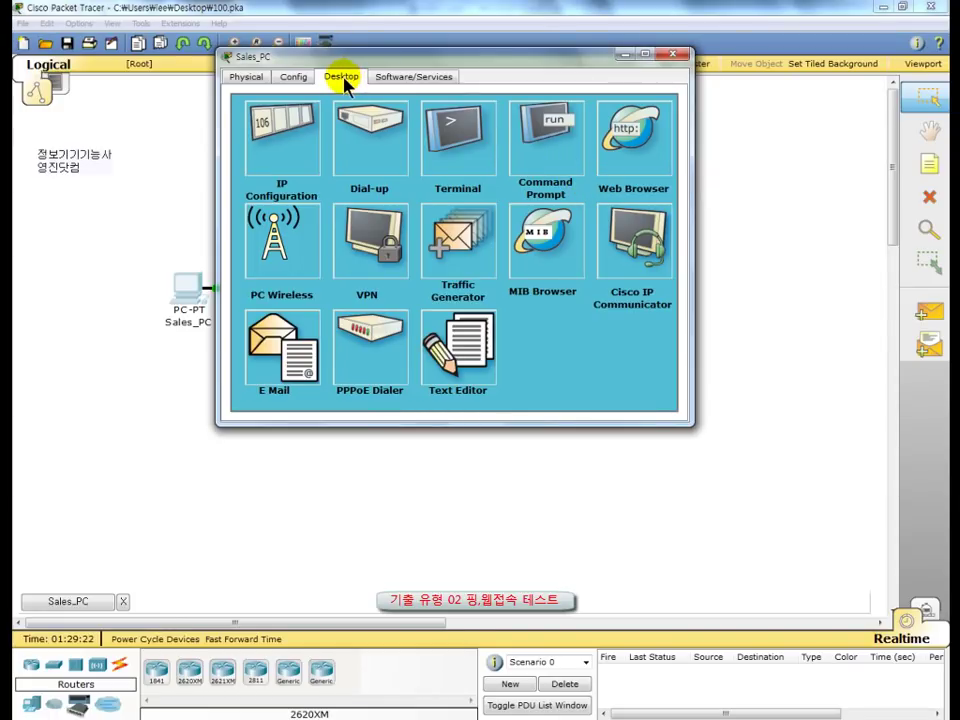
left_click(545, 150)
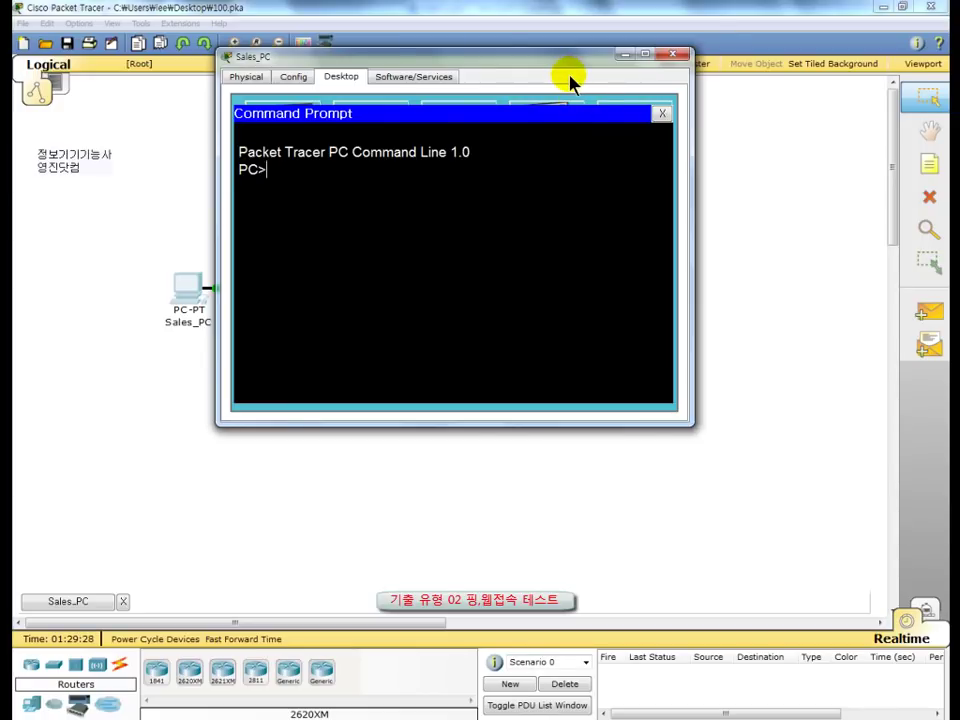
Step: Ping 192.168.1.10 from Sales_PC and note the 25% packet loss
type("ping 192.168.1.10")
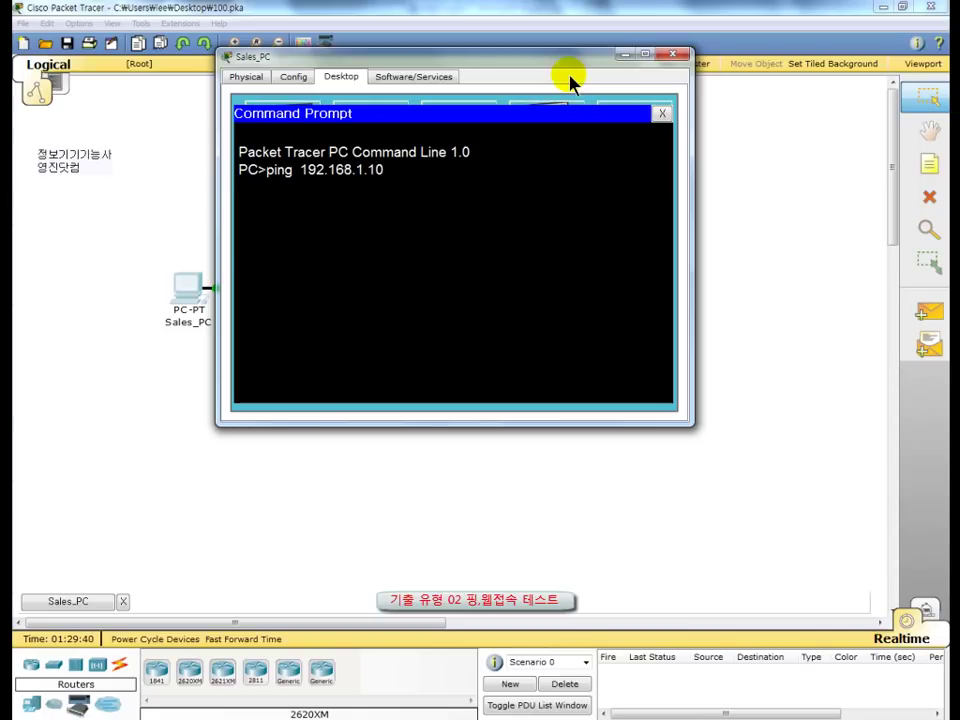
key("Return")
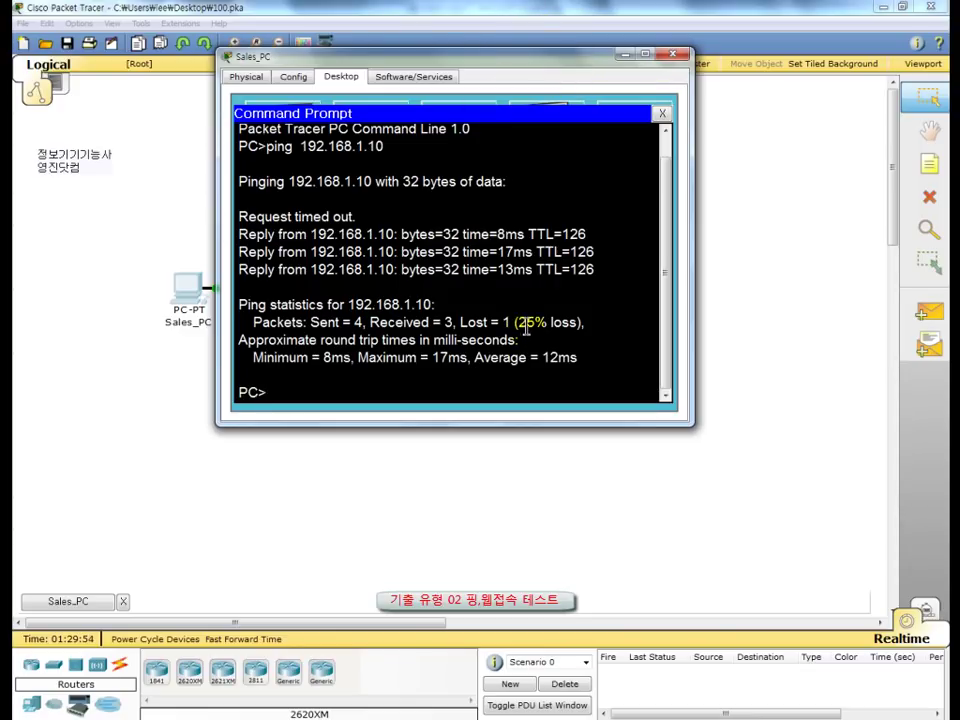
left_click_drag(514, 322, 580, 322)
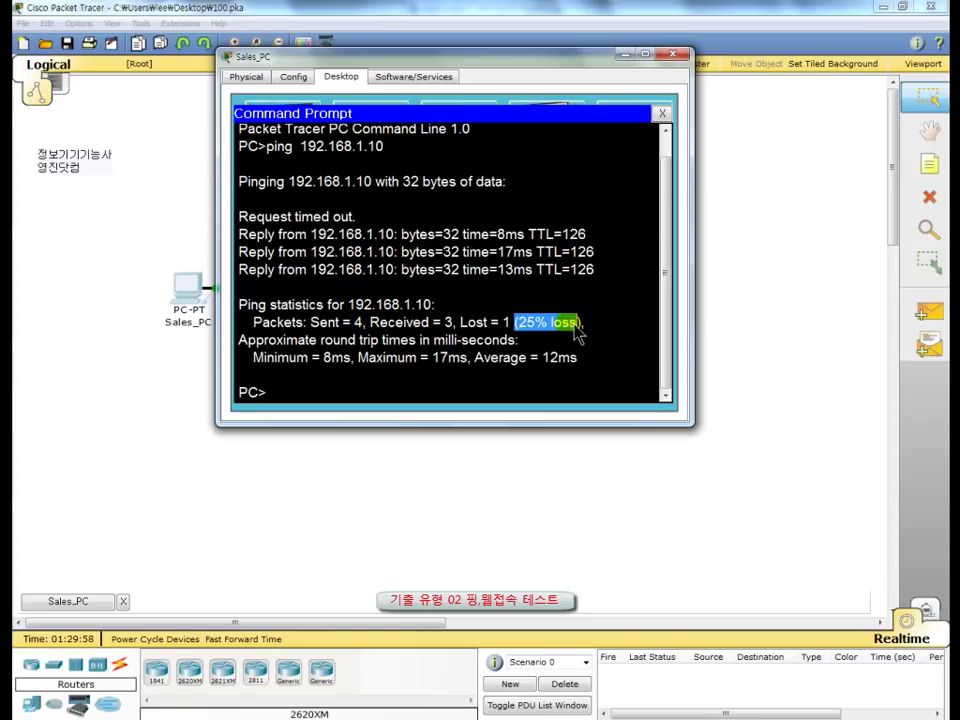
left_click(585, 304)
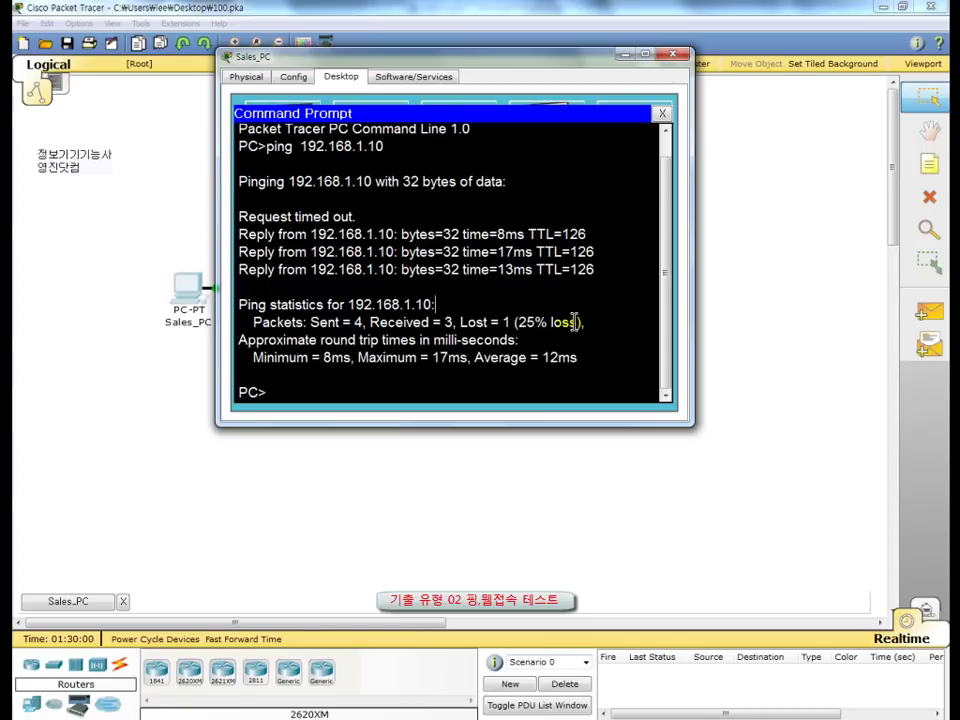
Step: Check the TTL of 126 in the ping replies and close the Command Prompt
left_click_drag(569, 271, 597, 276)
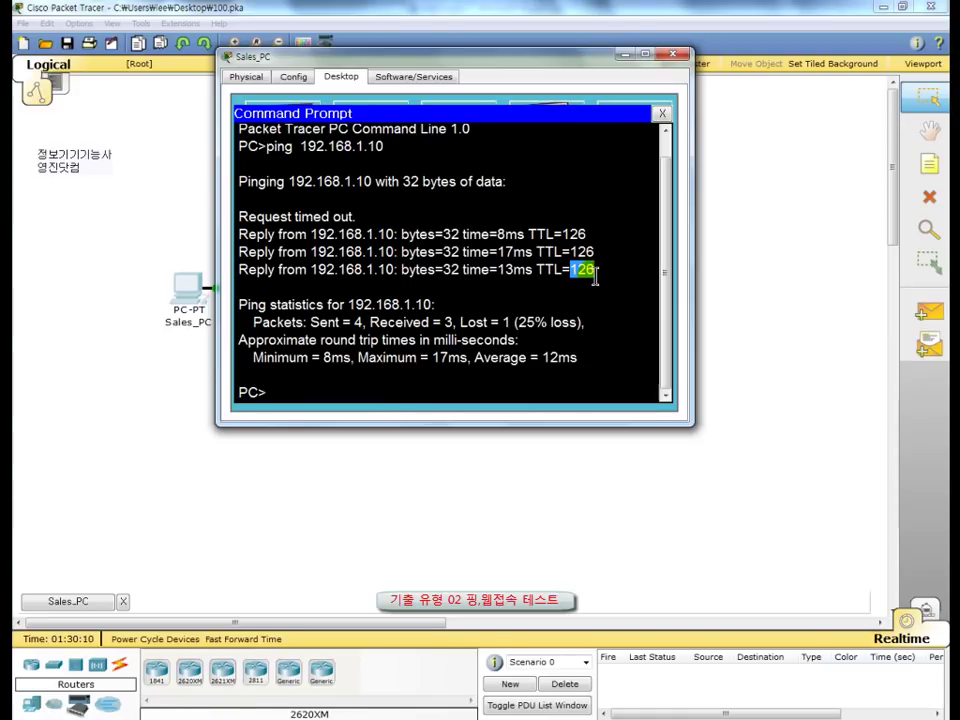
left_click(279, 388)
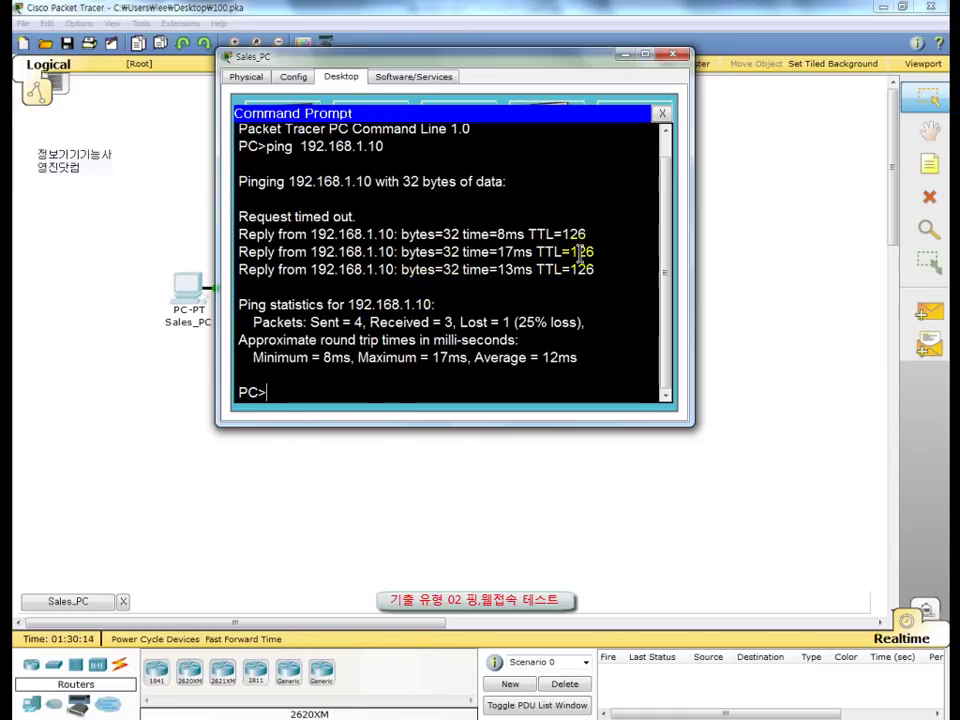
left_click_drag(570, 272, 595, 272)
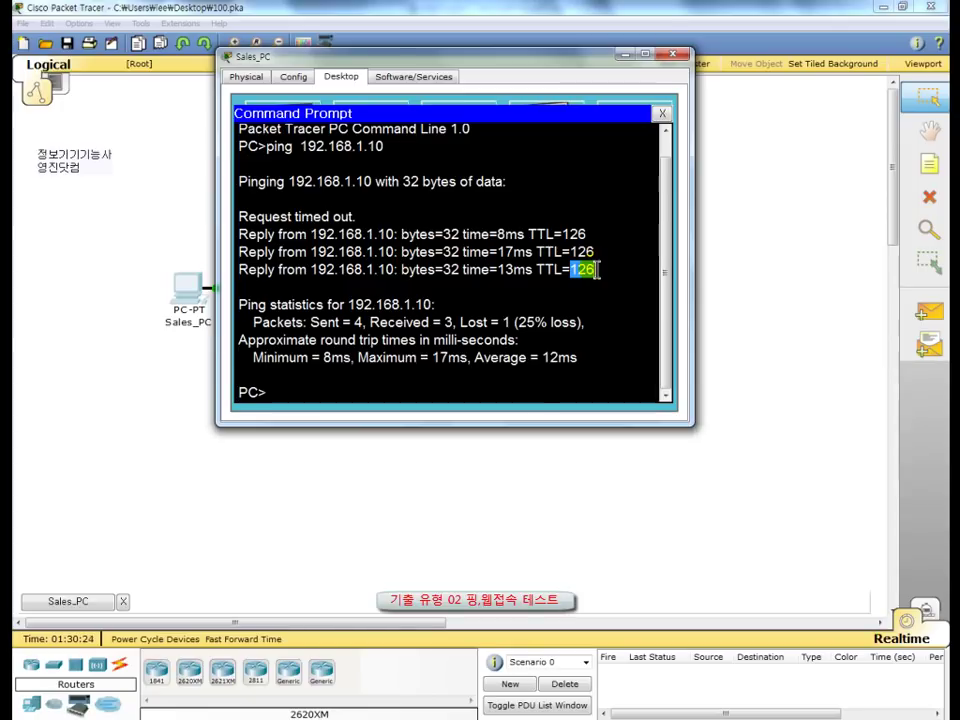
left_click(596, 270)
left_click_drag(596, 270, 572, 270)
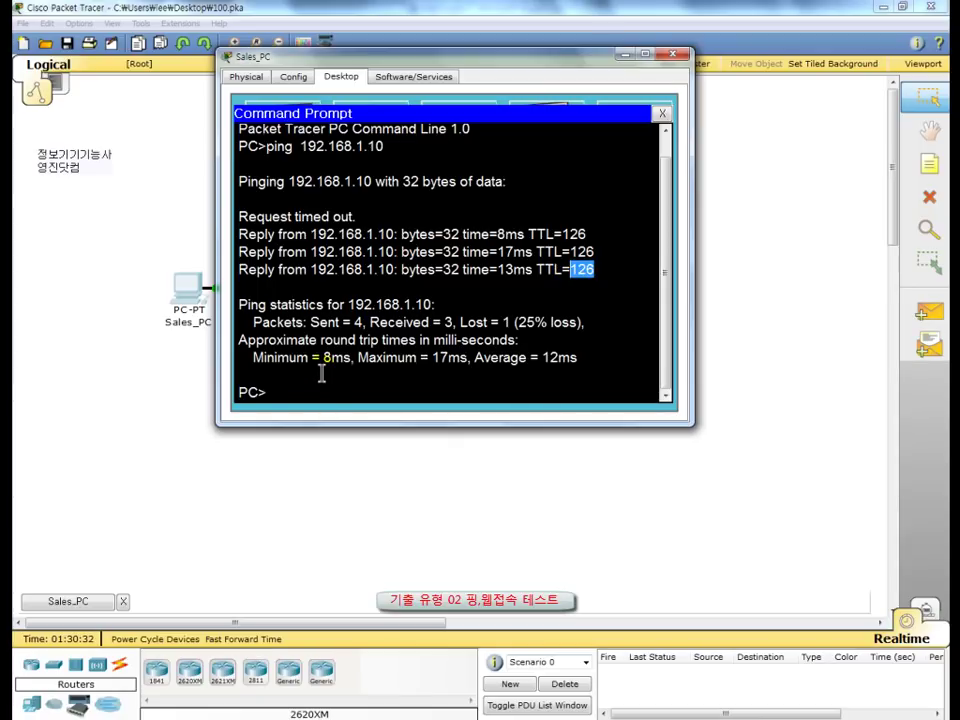
left_click(660, 103)
left_click(663, 117)
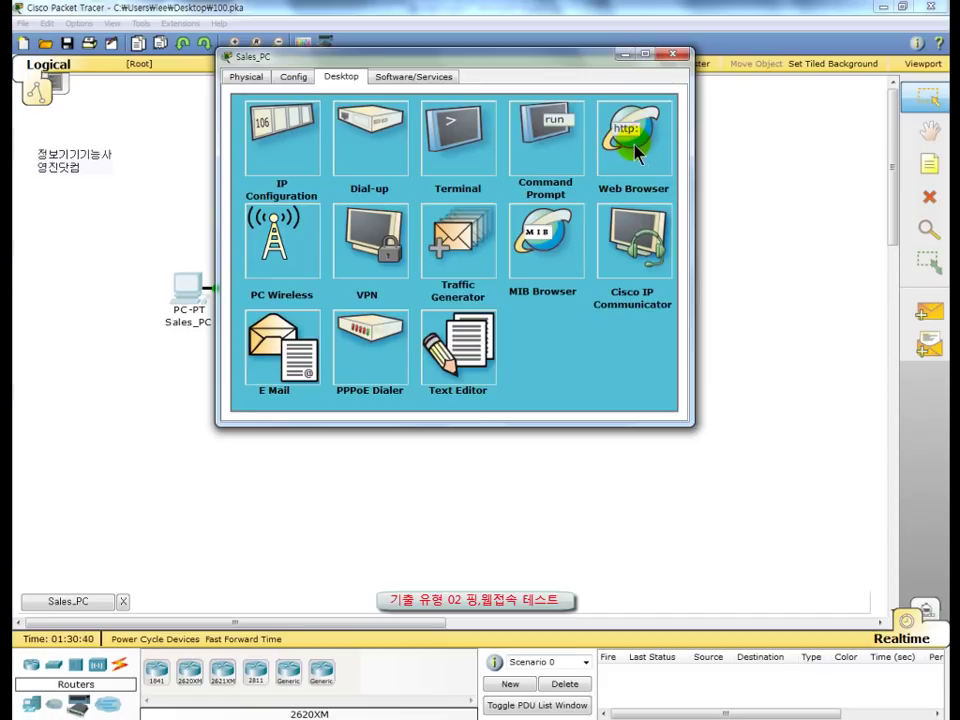
left_click(636, 155)
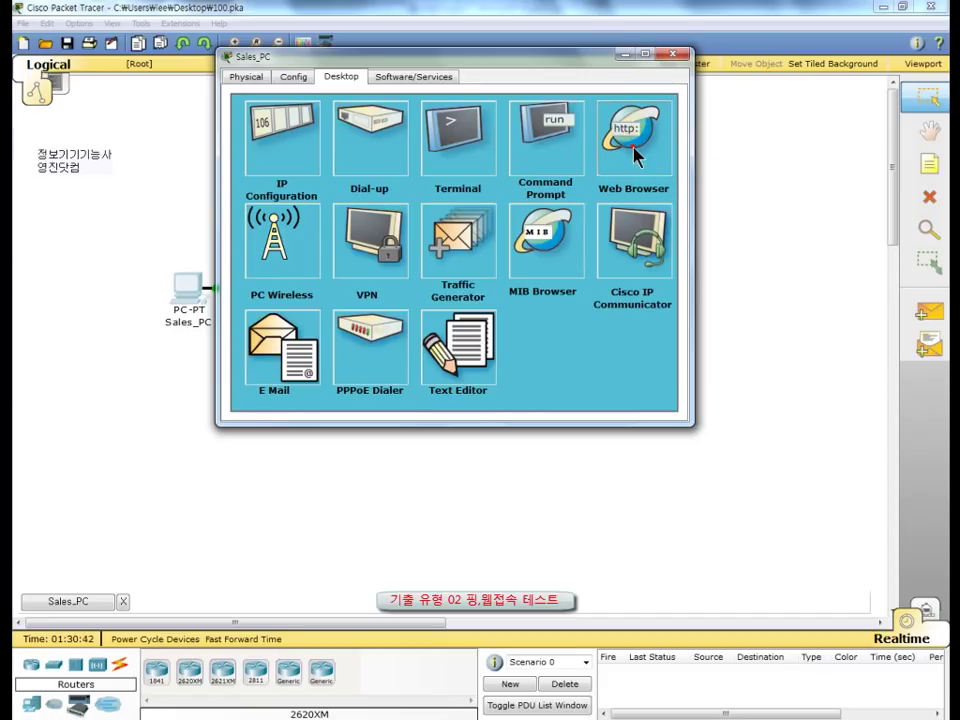
left_click(335, 132)
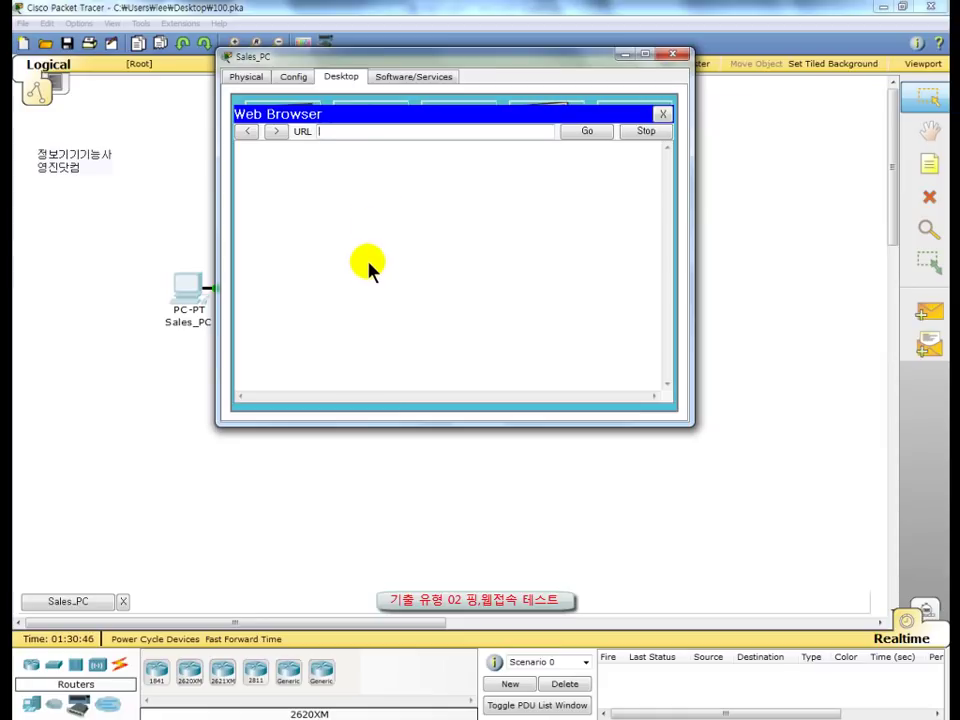
type("www.skills.com")
left_click(586, 134)
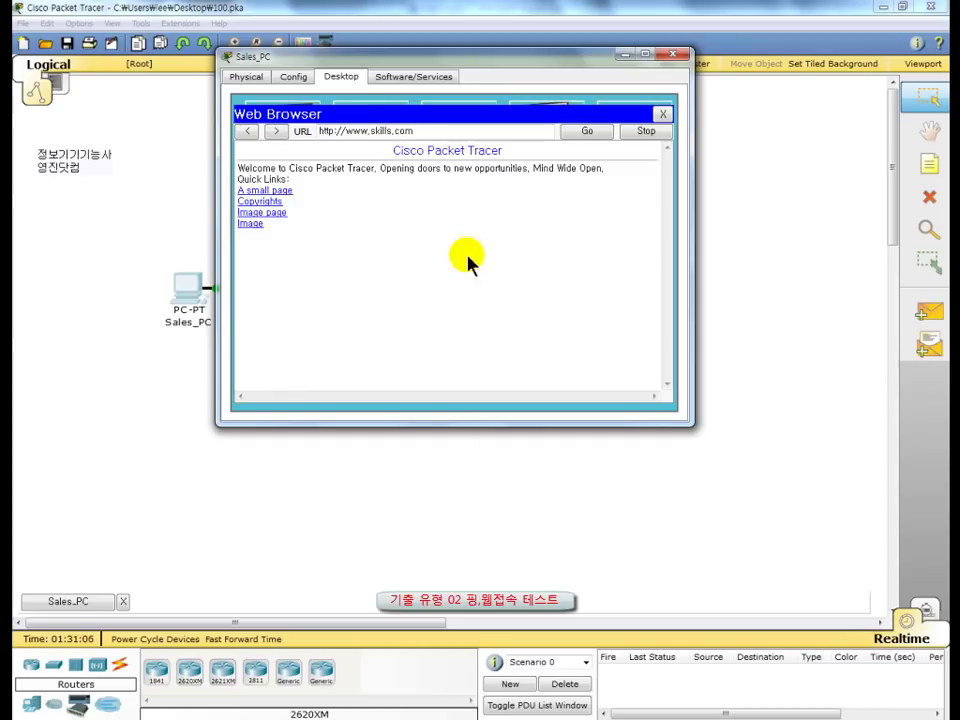
Step: Switch from Sales_PC to Manage_PC and open its Command Prompt
left_click(673, 56)
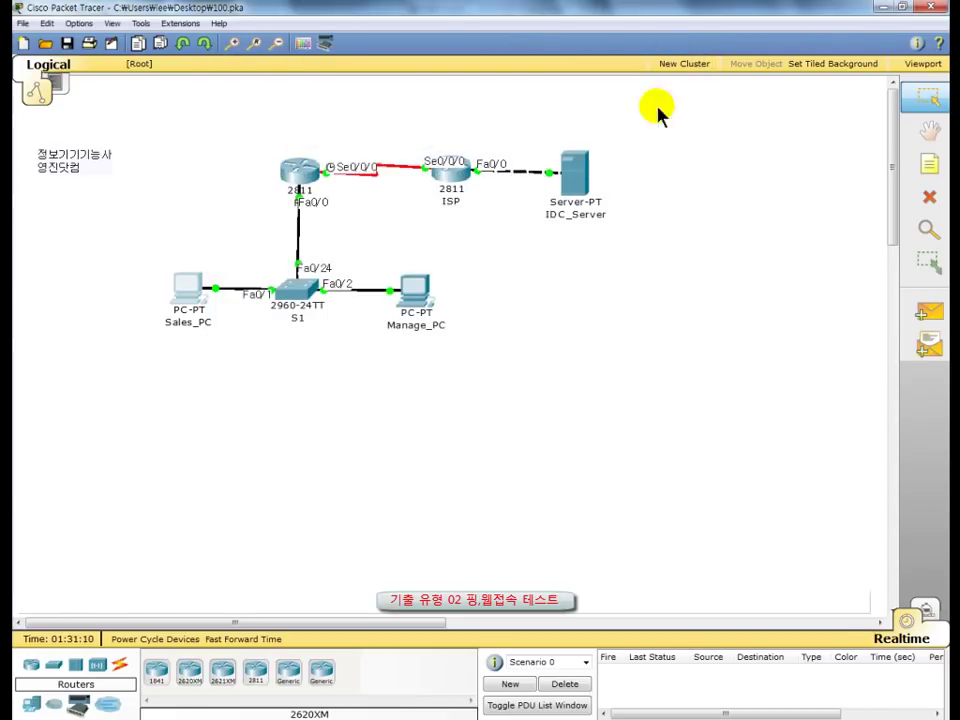
left_click(414, 290)
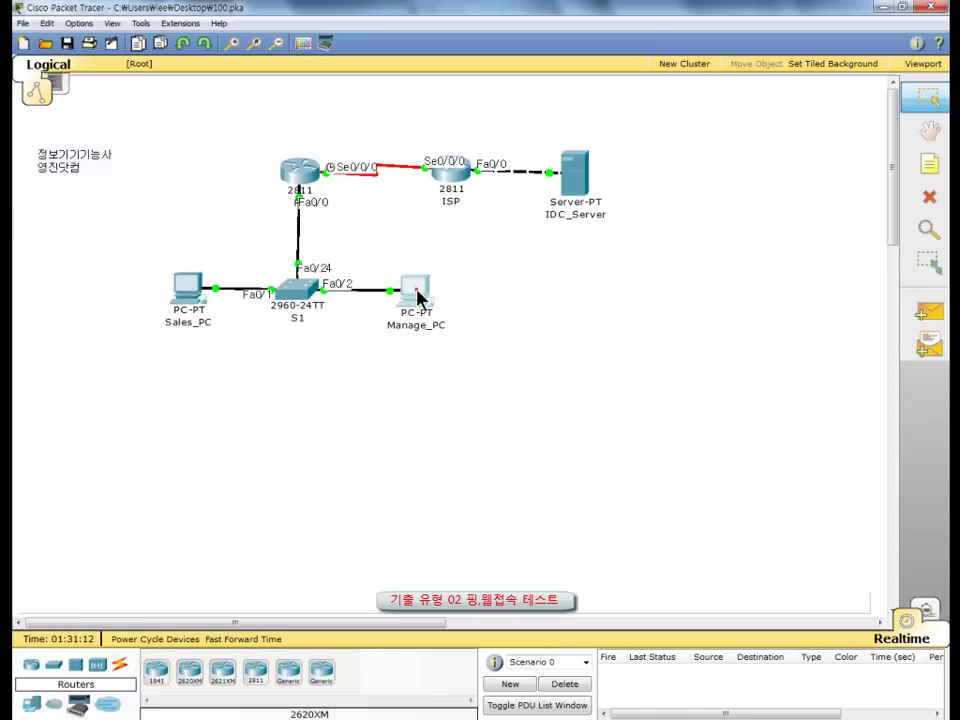
left_click_drag(398, 182, 411, 79)
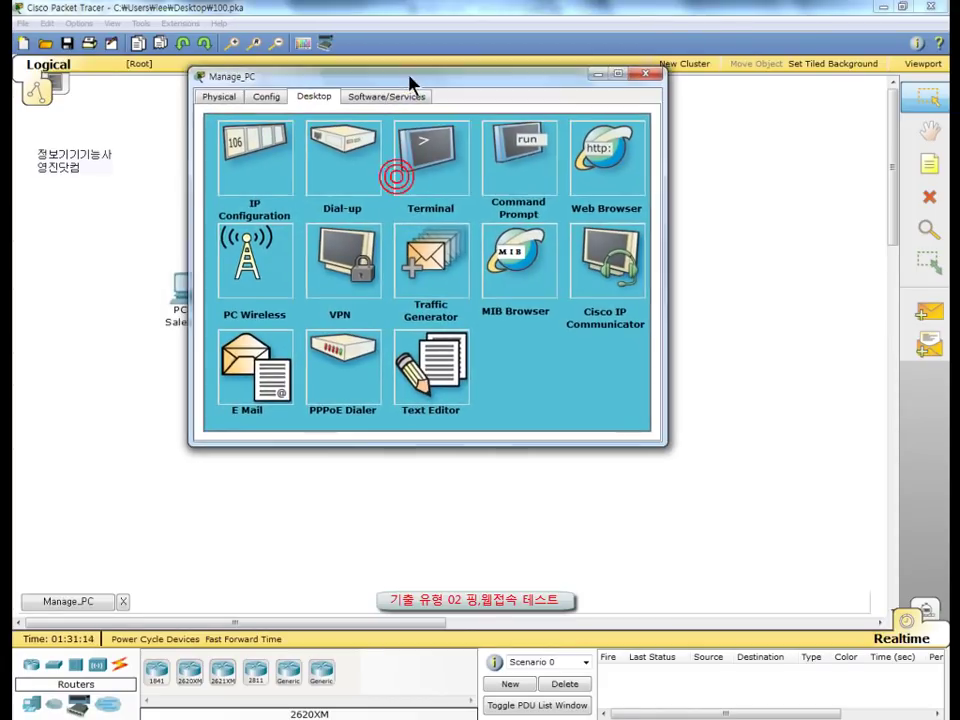
left_click(316, 92)
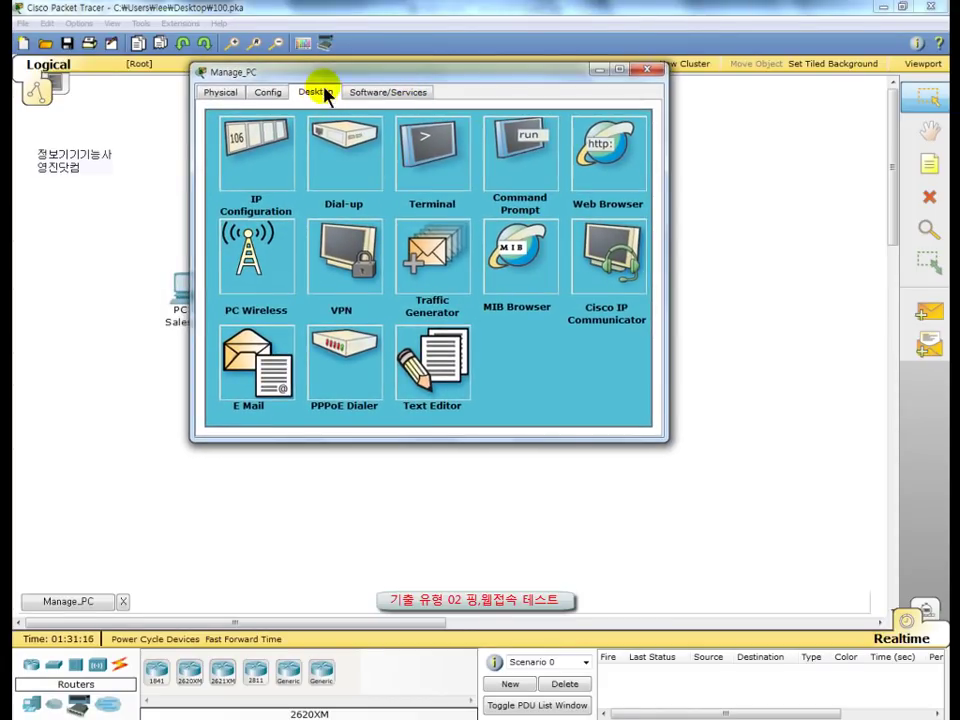
left_click(506, 204)
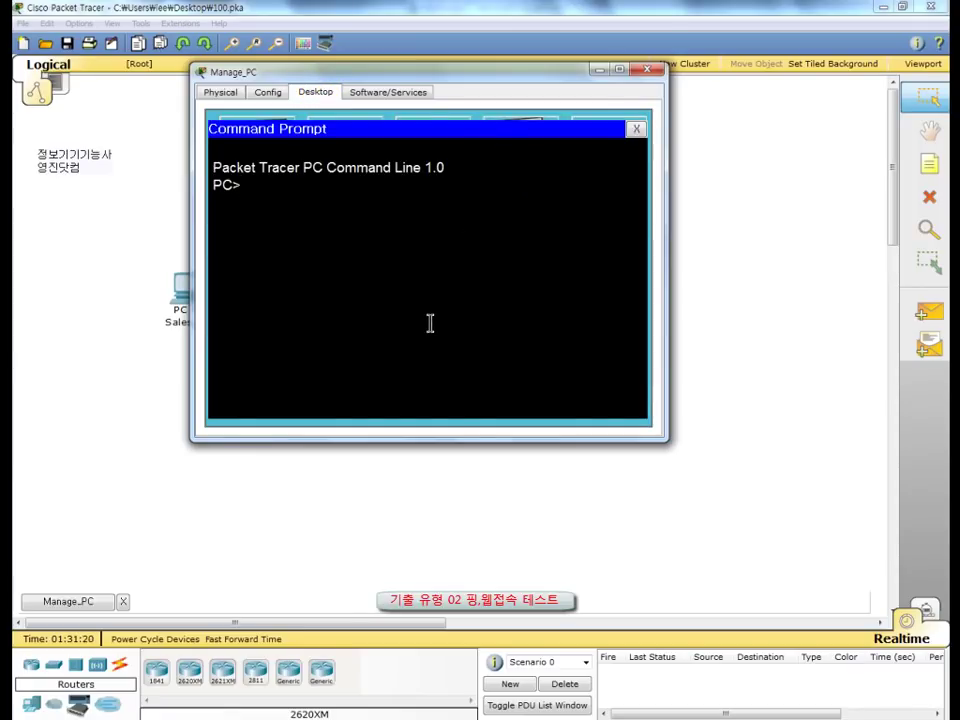
Step: Ping 192.168.1.10 from Manage_PC, getting all four replies, then close the prompt
type("ping  192.1")
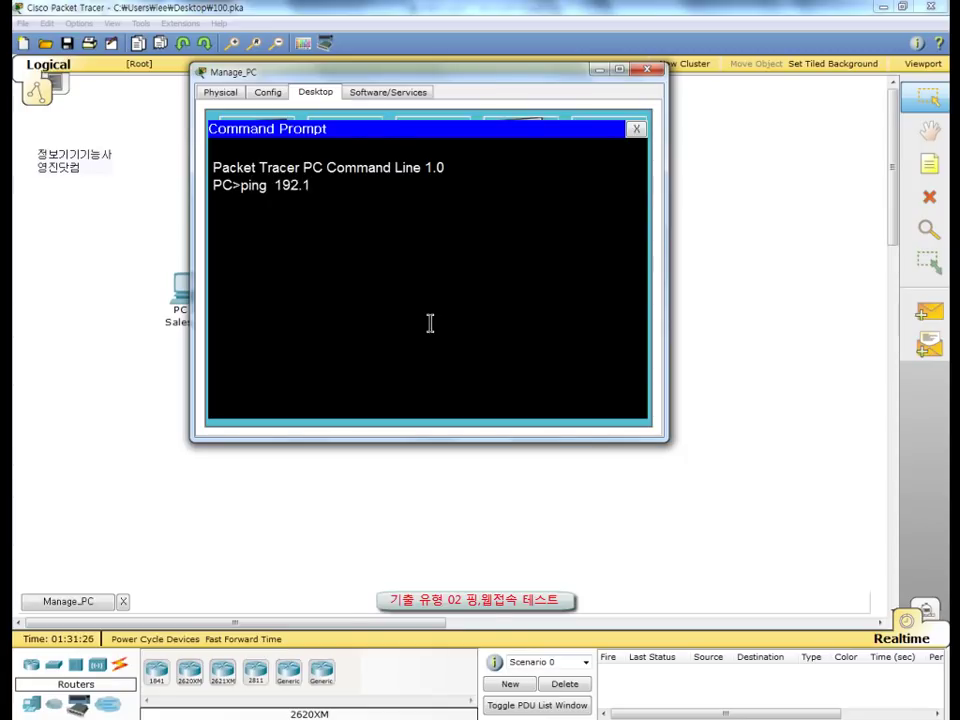
type("68.1.10")
key("Return")
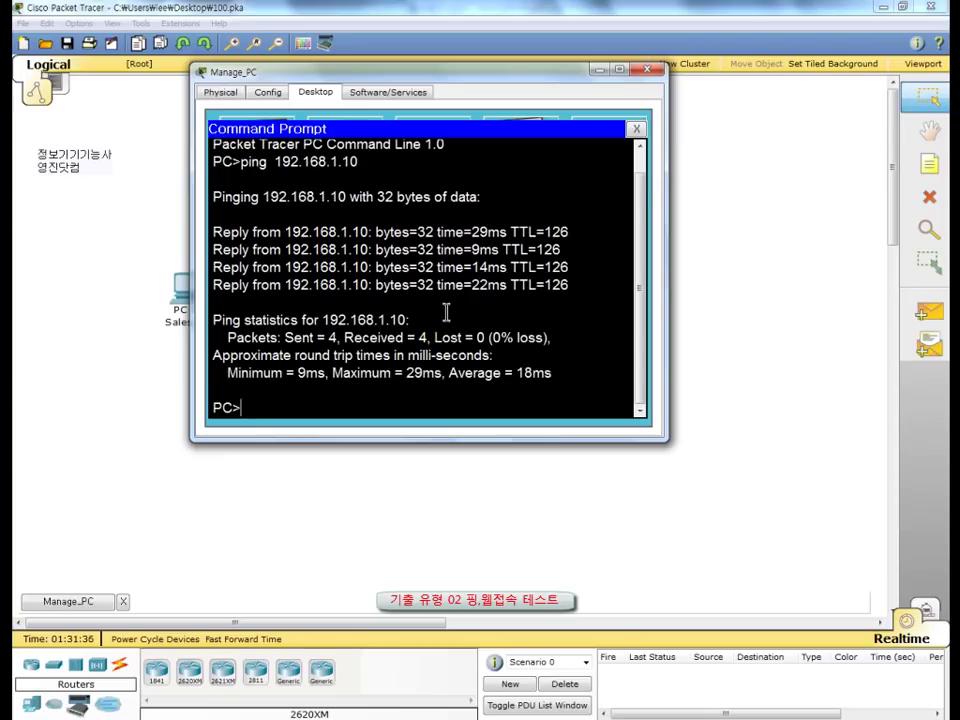
left_click(636, 130)
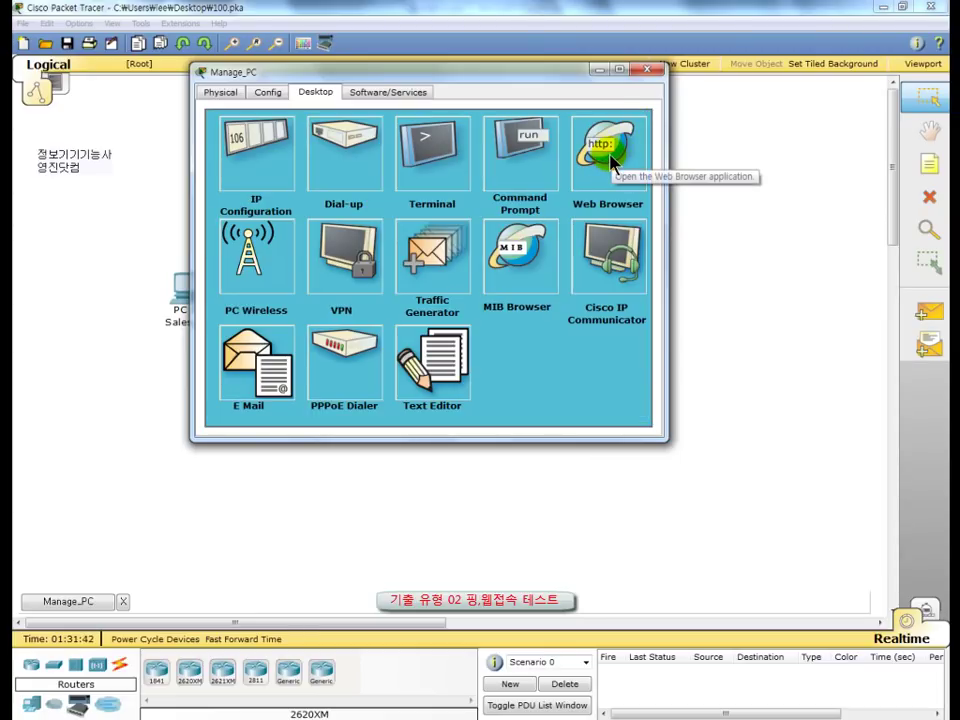
left_click(612, 160)
left_click(409, 152)
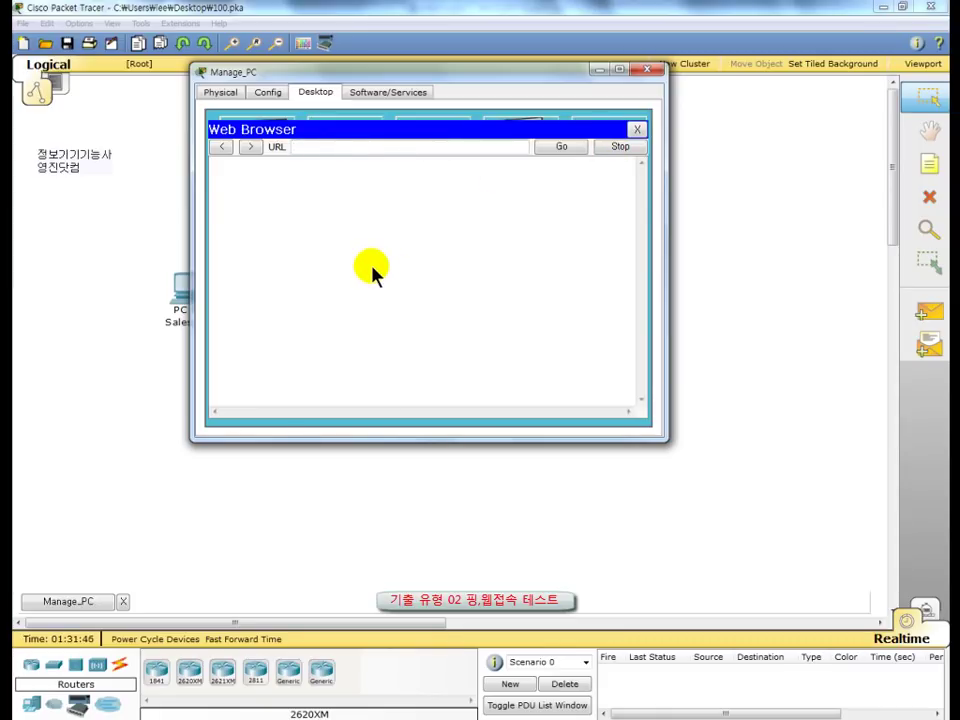
type("www.skills.com")
key("Return")
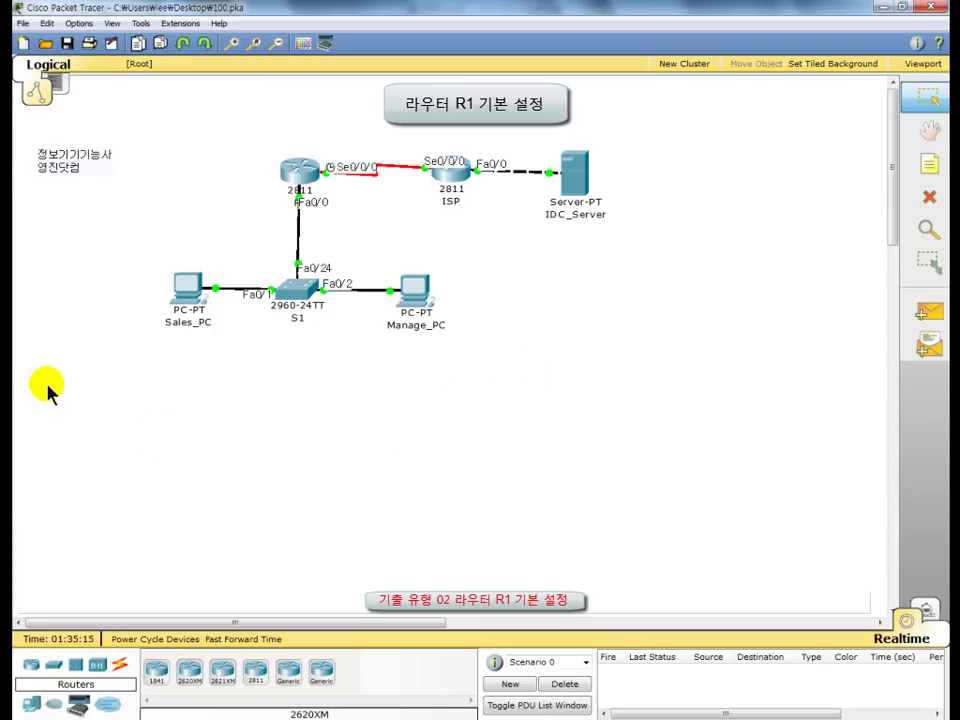
Step: Save the network file and reopen R1's CLI at the config prompt
left_click(68, 45)
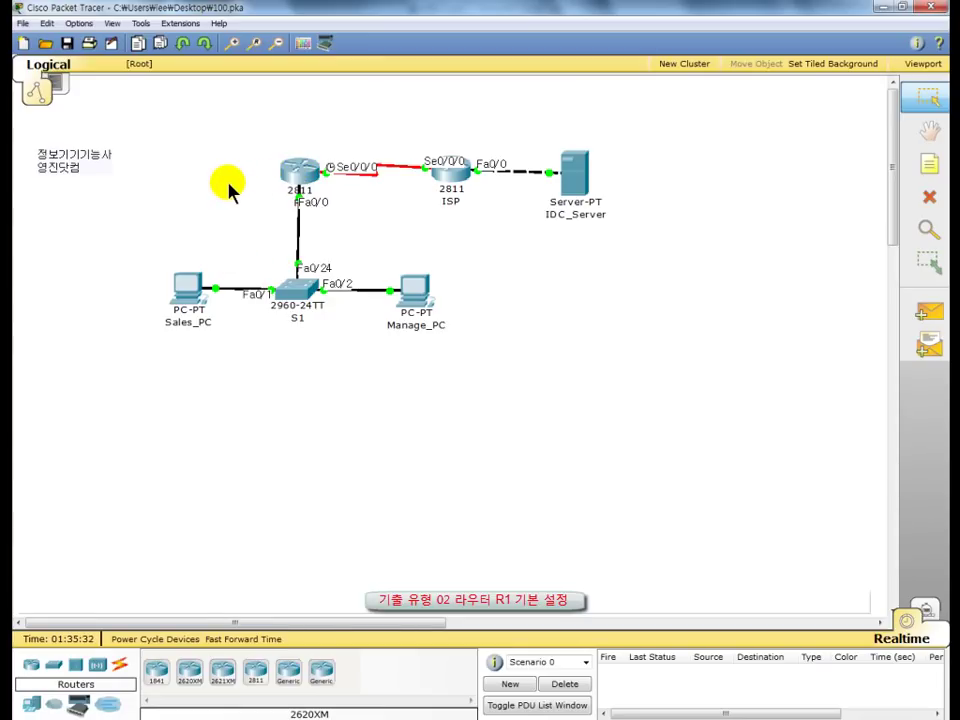
left_click(300, 184)
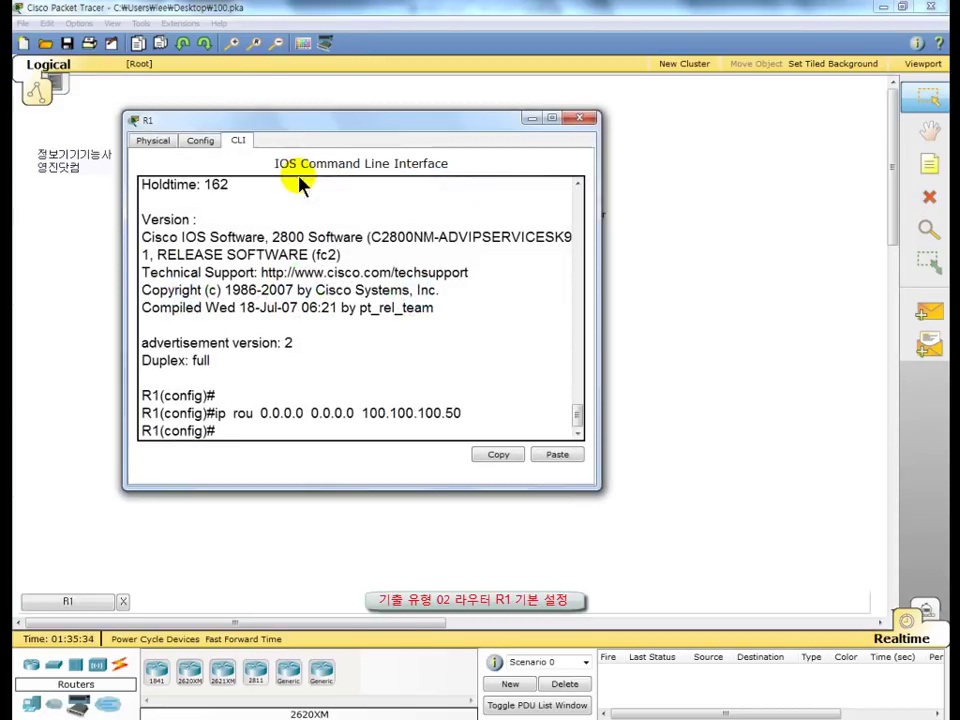
left_click_drag(278, 128, 394, 57)
left_click(366, 368)
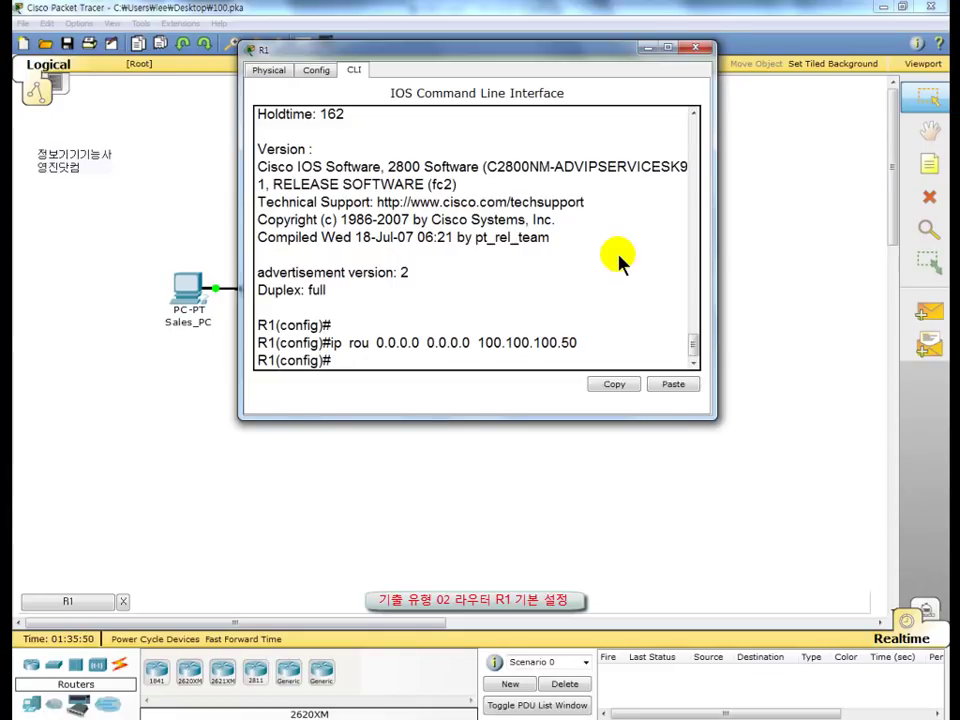
Step: Enter 'ban motd @ ## Welcom R1 Router ## @' at R1's config prompt
type("ban motd")
type("@")
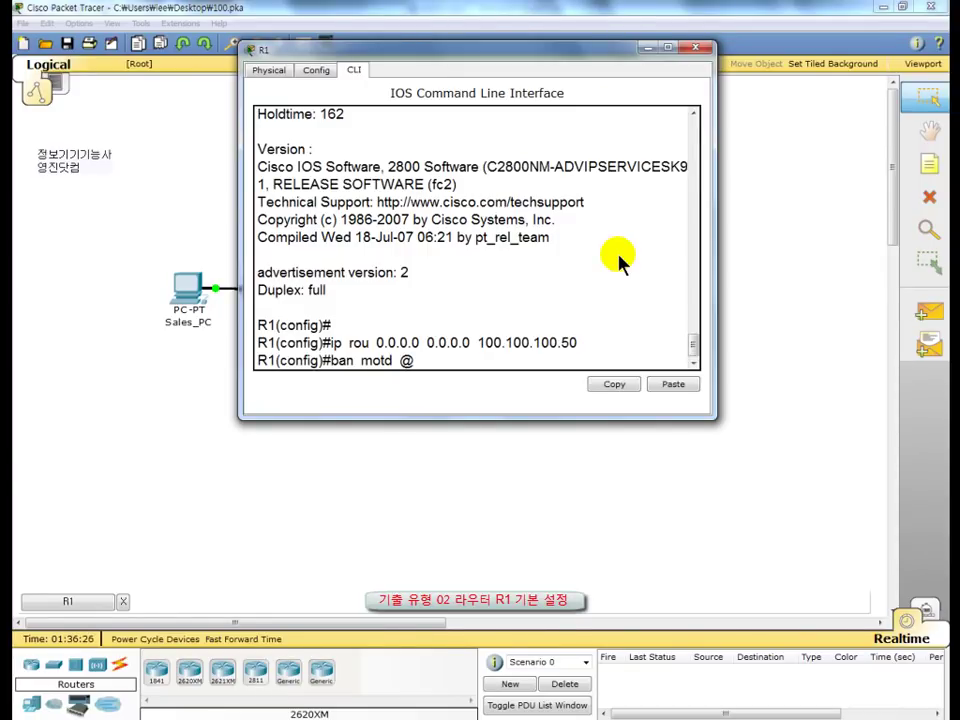
type(" ## Welcom")
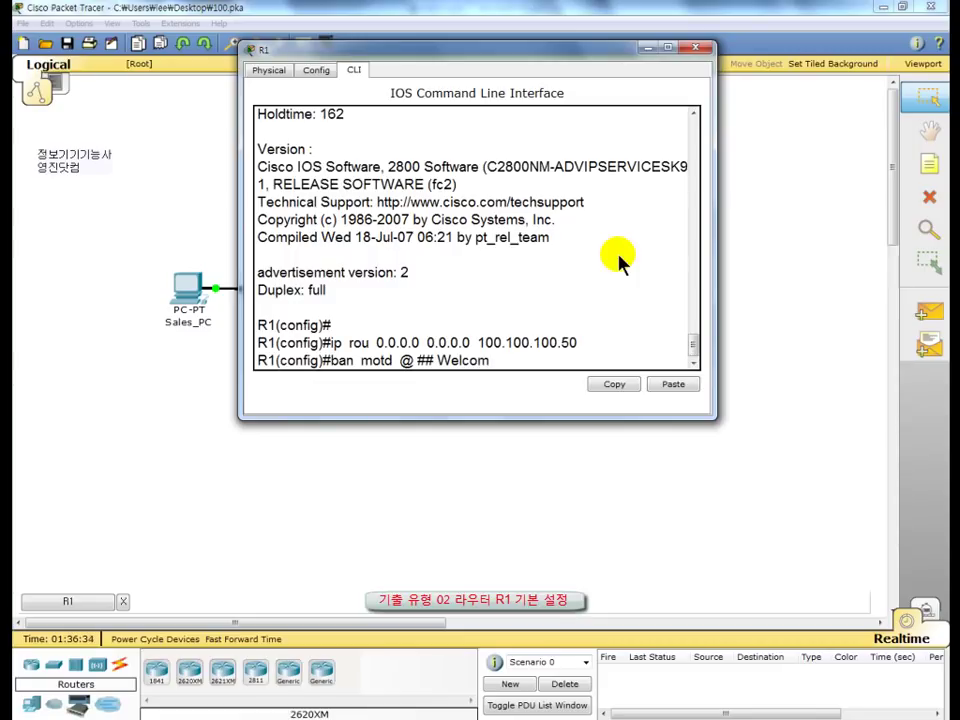
type(" R1 Router ##")
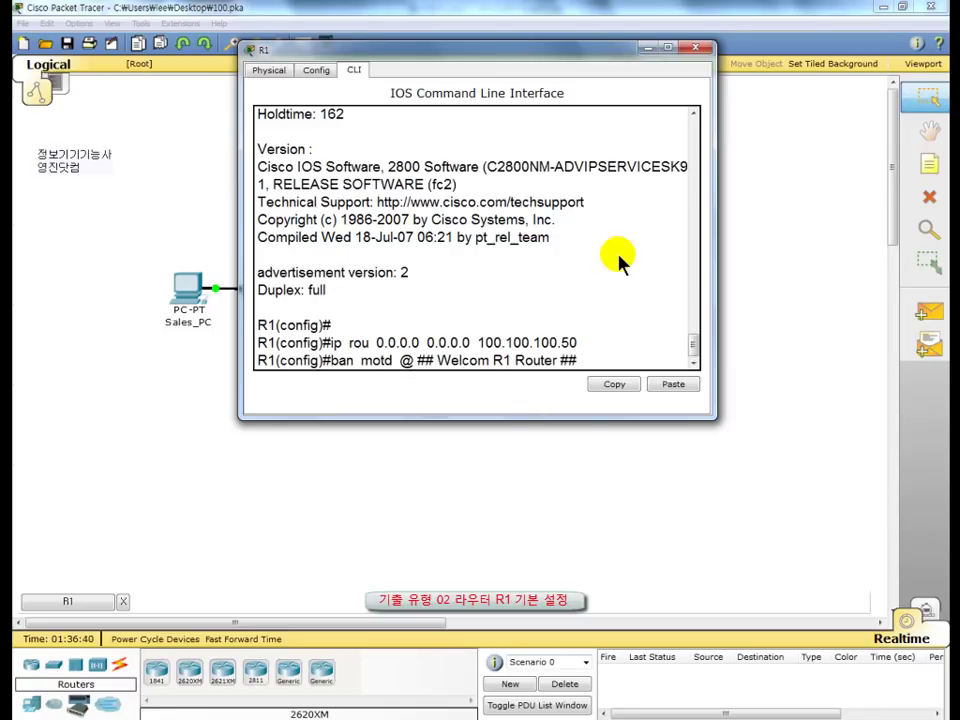
type(" @")
Step: Apply the MOTD banner and create local user 'master' with its password
key("Return")
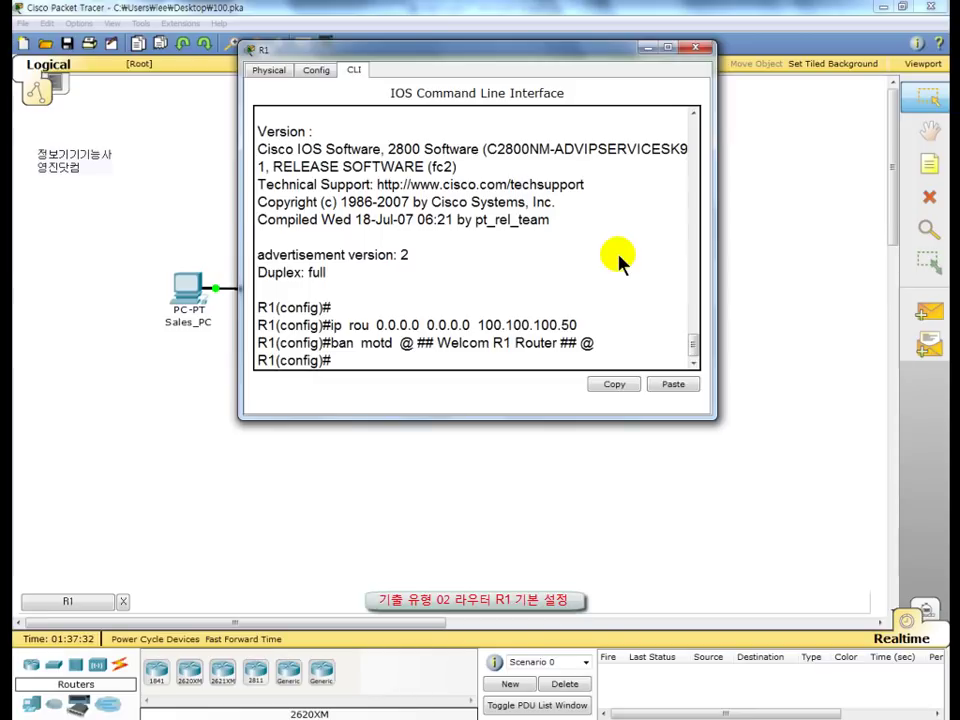
type("user")
type("master")
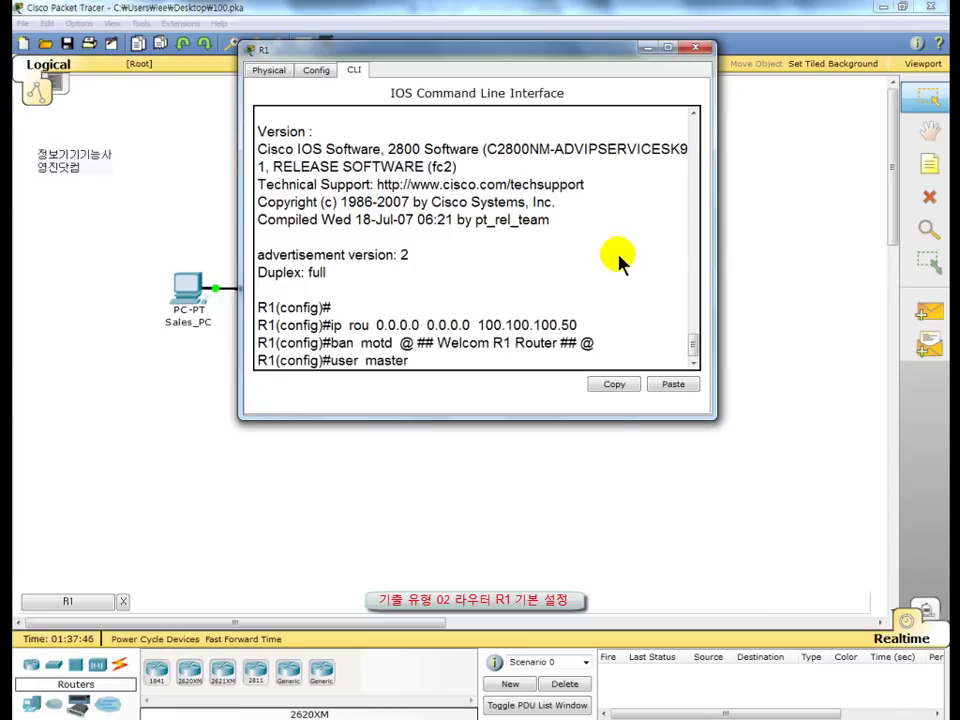
type(" pass admin##")
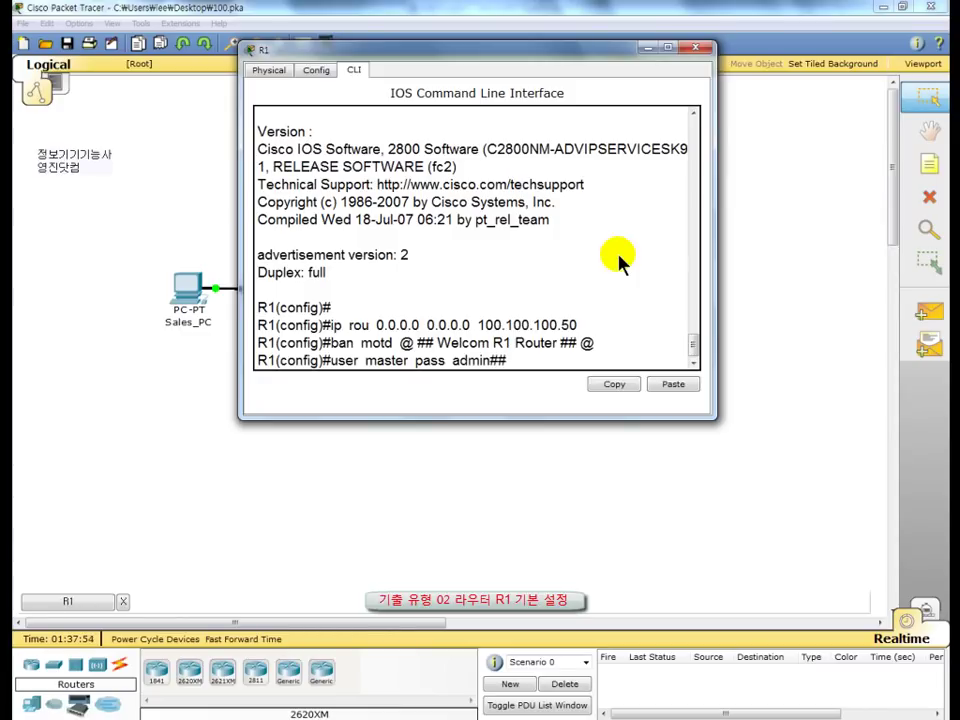
key("Return")
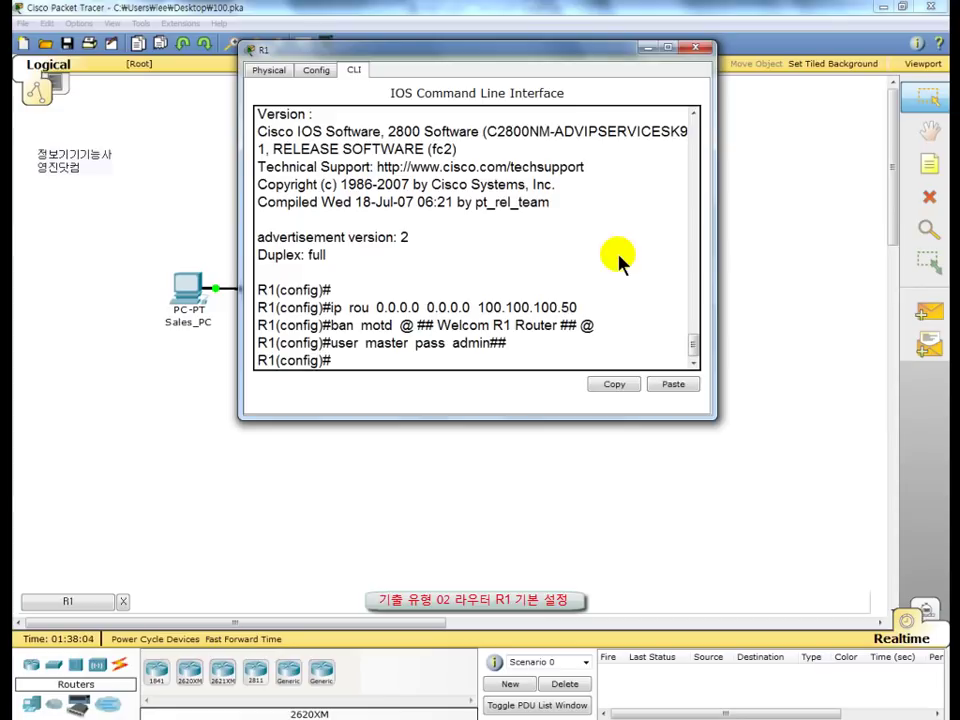
Step: Make R1's console line 0 require local user login
type("li con 0")
key("Return")
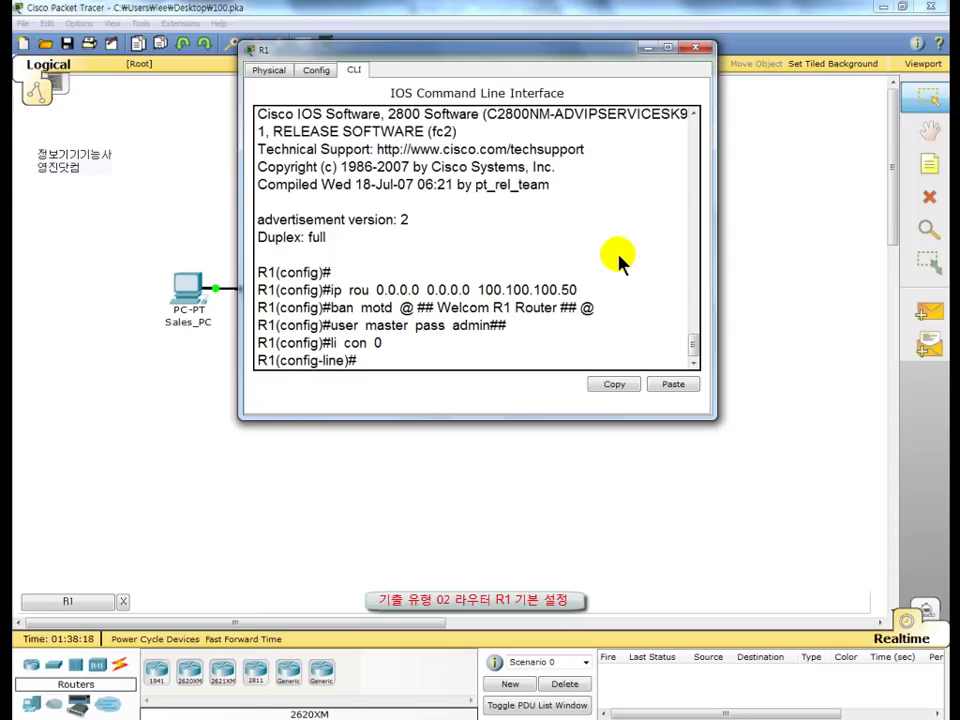
type("login  local")
key("Return")
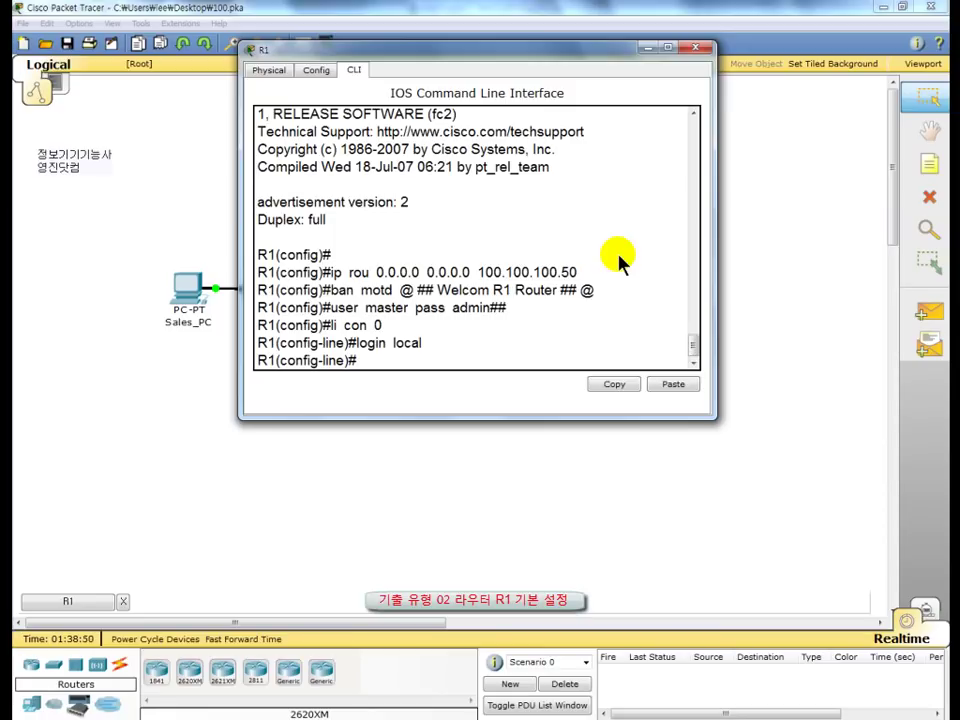
Step: Set R1's enable password and close the R1 window to show the topology
type("enable pass a")
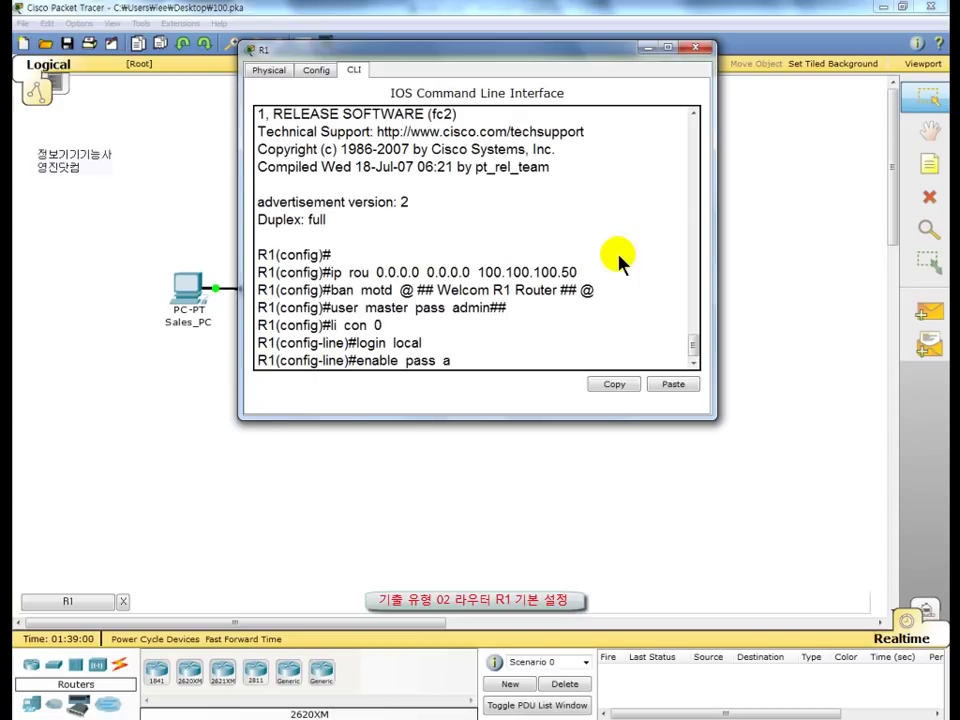
type("dmin##")
key("Return")
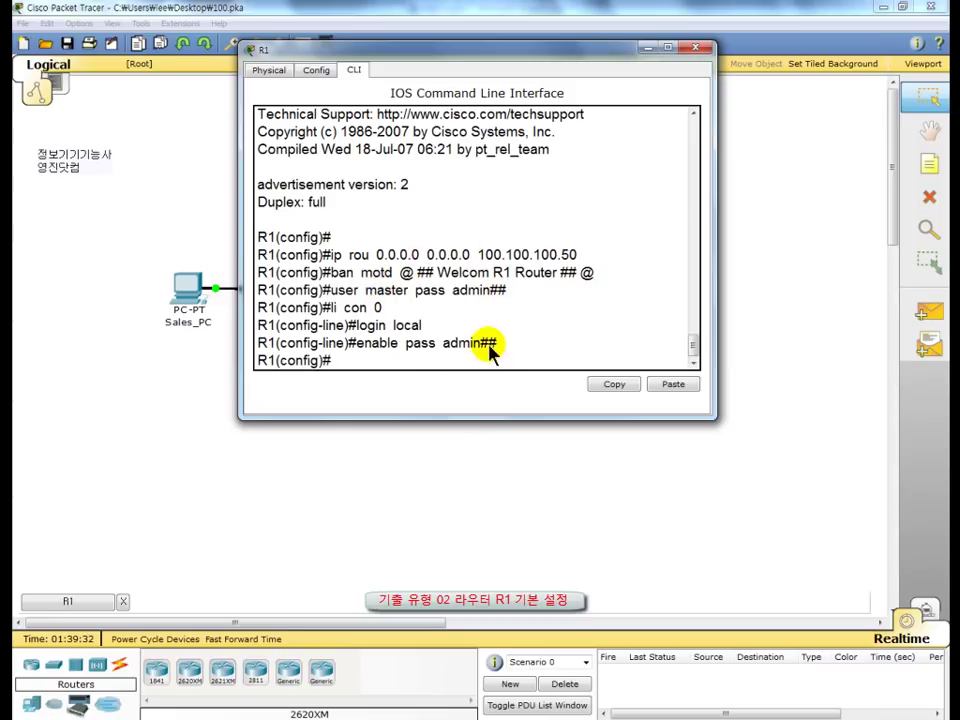
left_click(700, 48)
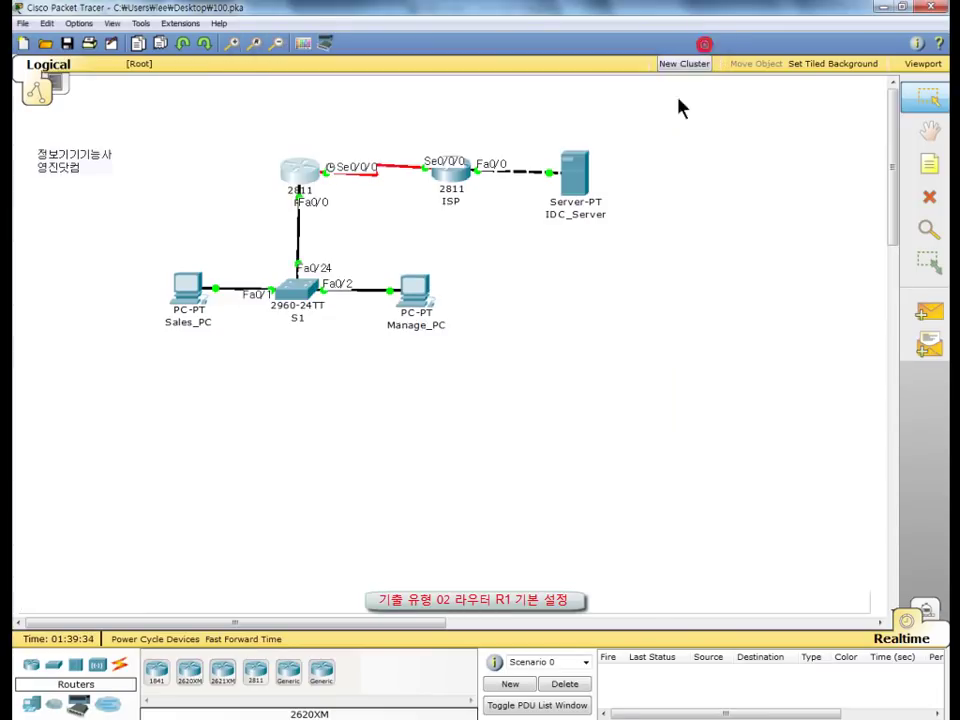